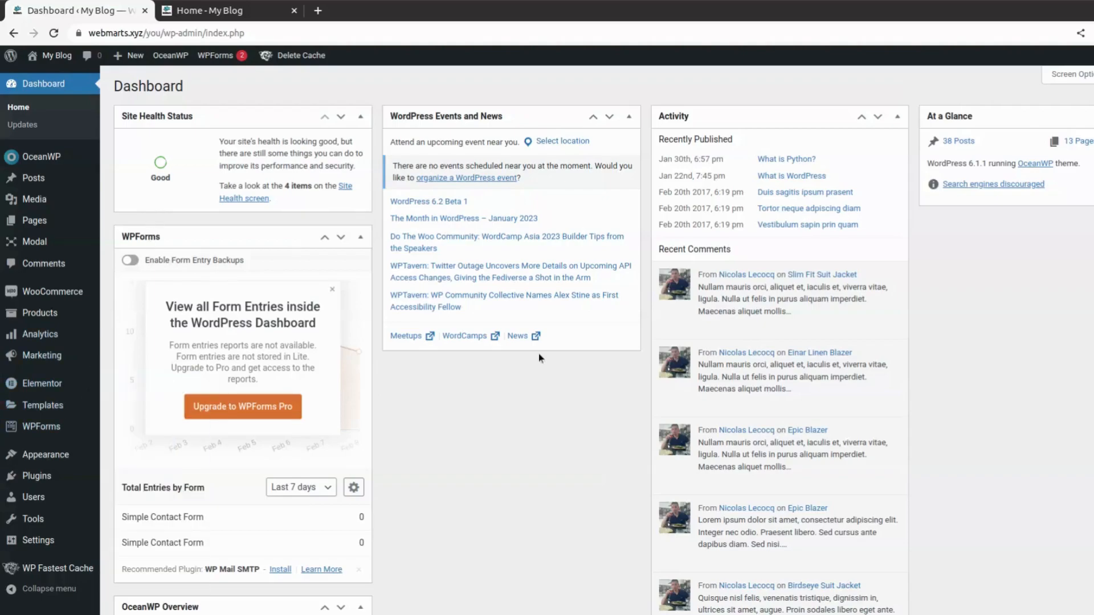
Open the page for adding new plugins and search the plugin directory for "rank math".
{"action": "scroll", "coordinate": [508, 448], "scroll_direction": "down", "scroll_amount": 5}
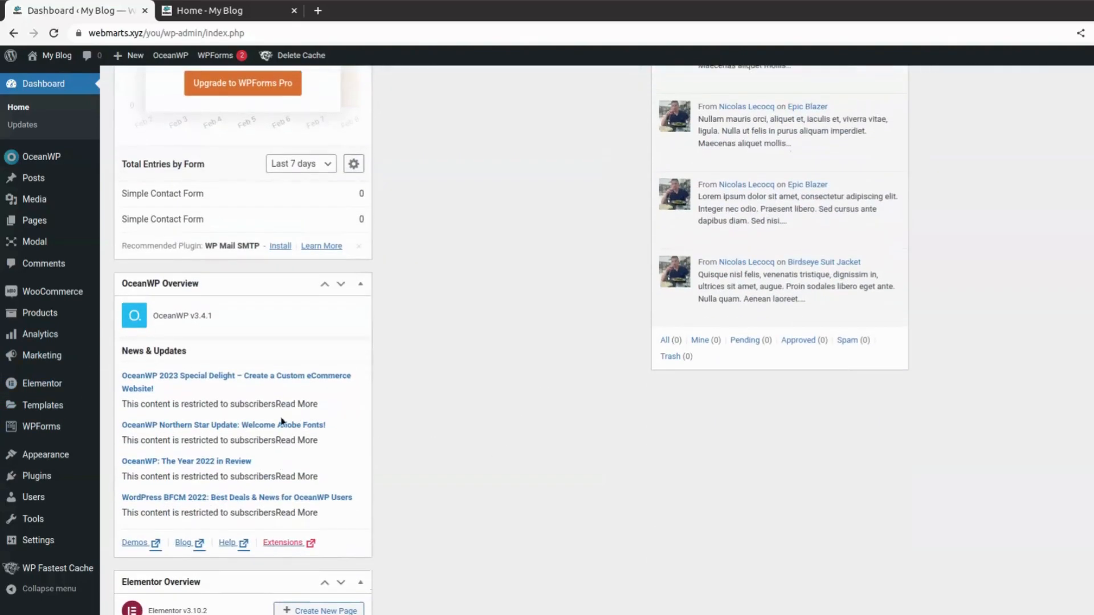
{"action": "mouse_move", "coordinate": [39, 476]}
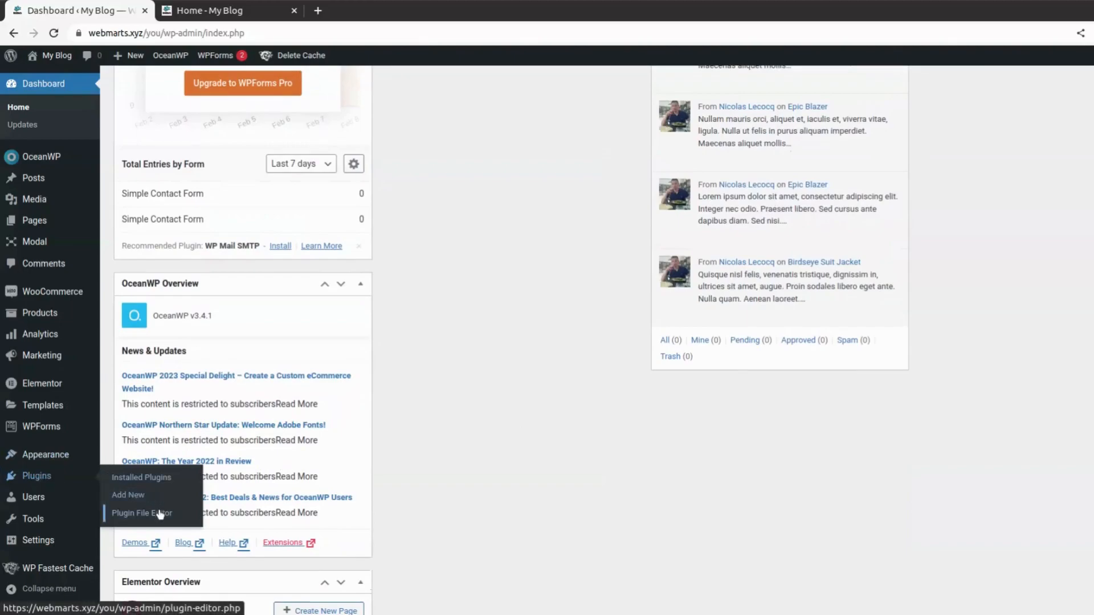
{"action": "left_click", "coordinate": [135, 498]}
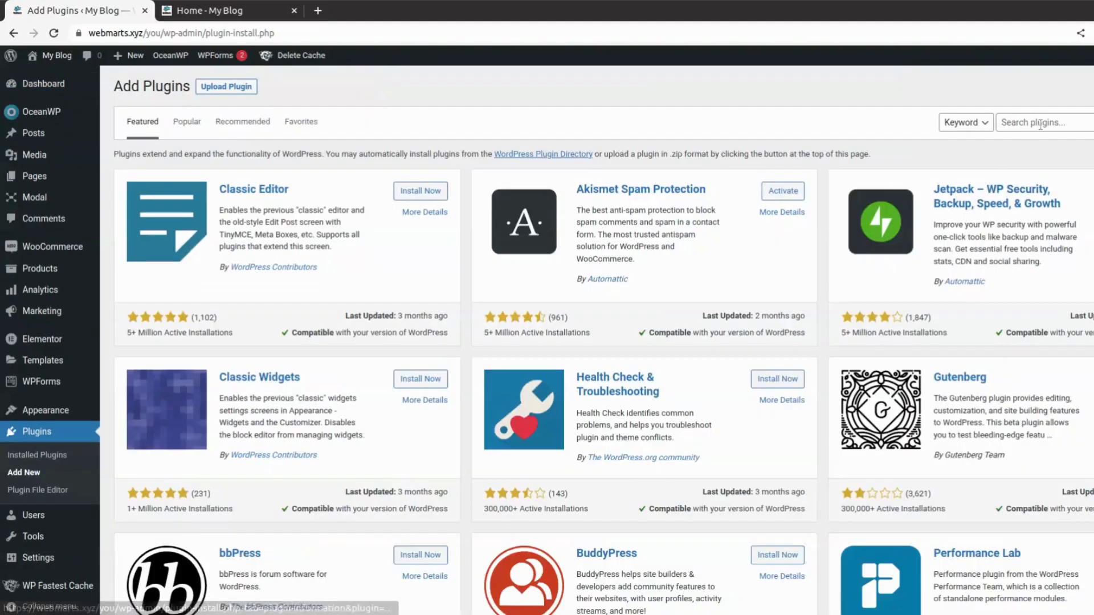
{"action": "left_click", "coordinate": [1040, 124]}
{"action": "type", "text": "rank"}
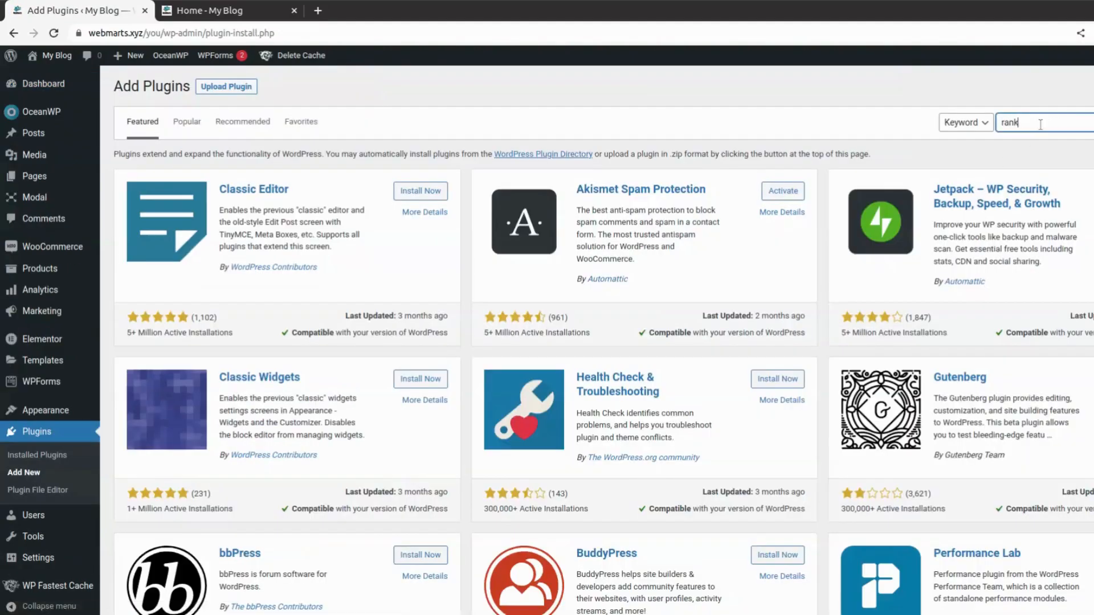
{"action": "type", "text": " math"}
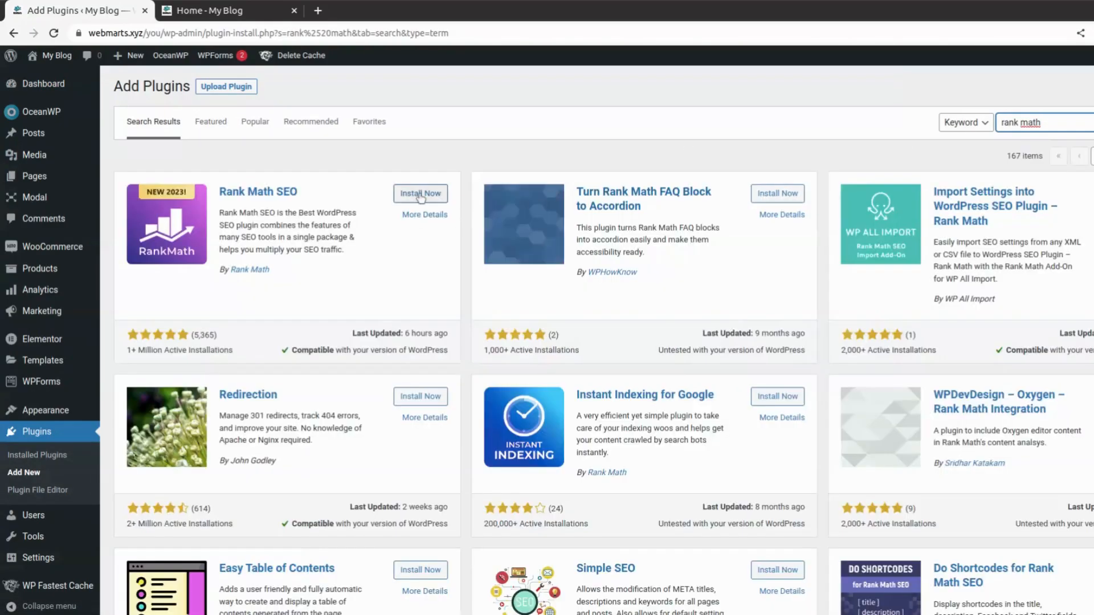
Install and activate the Rank Math SEO plugin.
{"action": "left_click", "coordinate": [420, 195]}
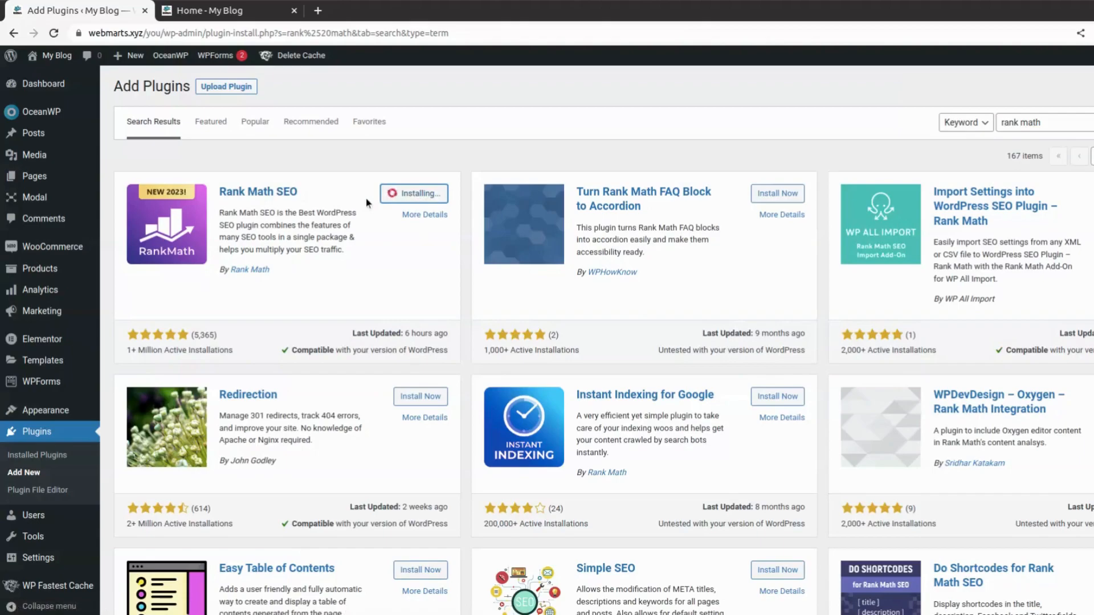
{"action": "left_click", "coordinate": [425, 193]}
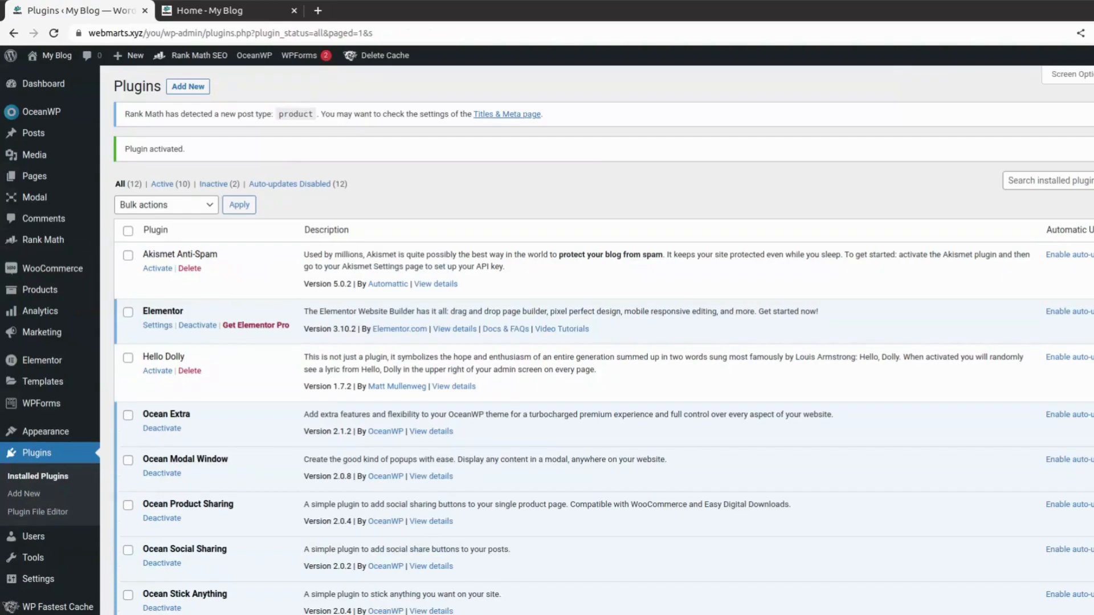
Open the Rank Math dashboard and launch its Setup Wizard.
{"action": "scroll", "coordinate": [547, 340], "scroll_direction": "down", "scroll_amount": 5}
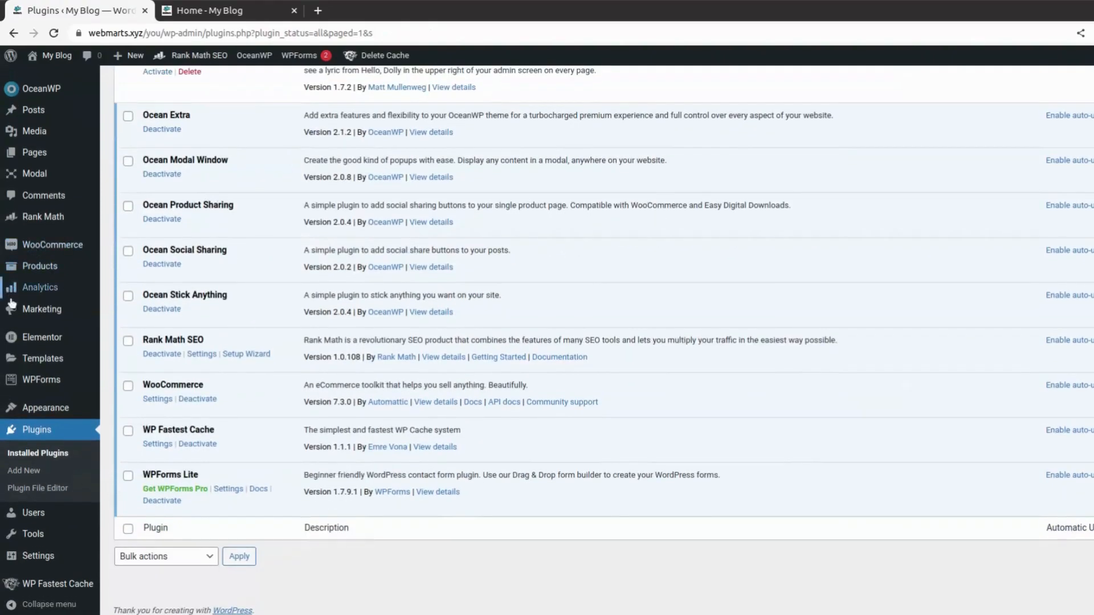
{"action": "mouse_move", "coordinate": [84, 523]}
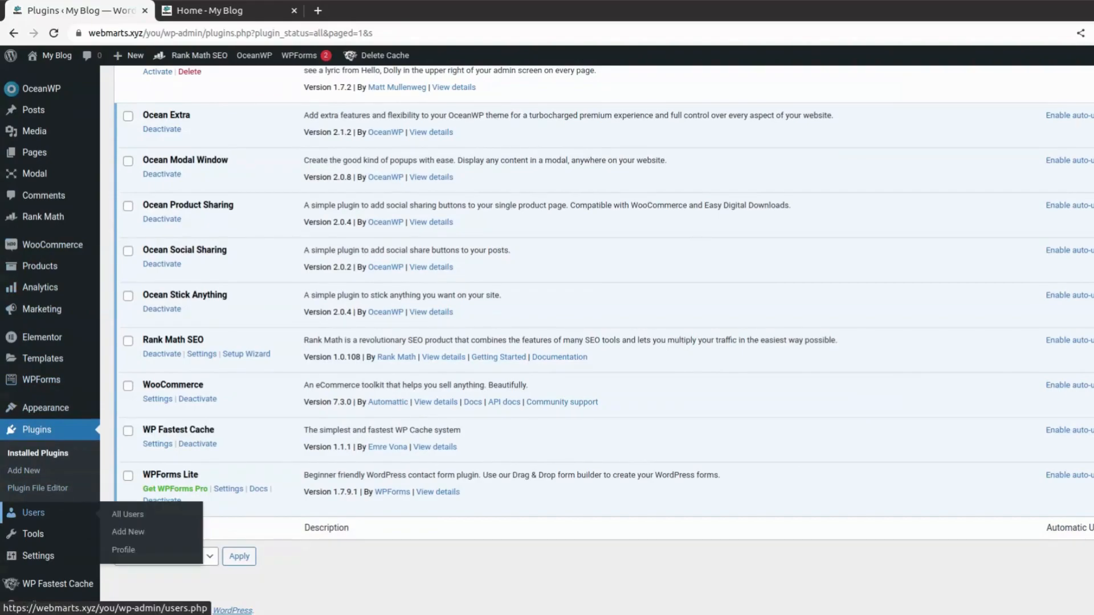
{"action": "mouse_move", "coordinate": [44, 342]}
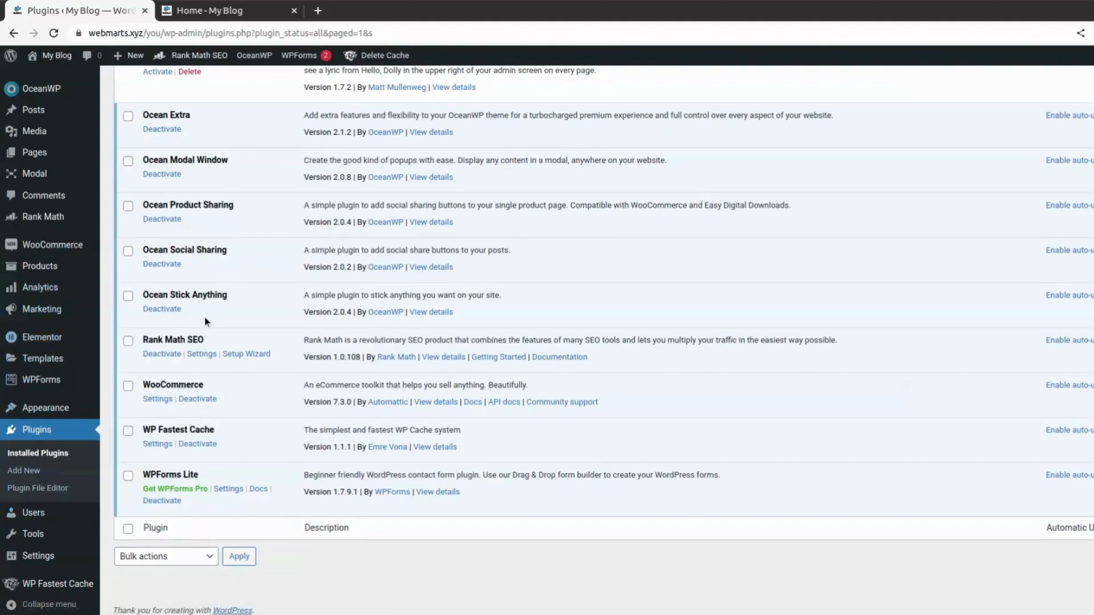
{"action": "mouse_move", "coordinate": [79, 267]}
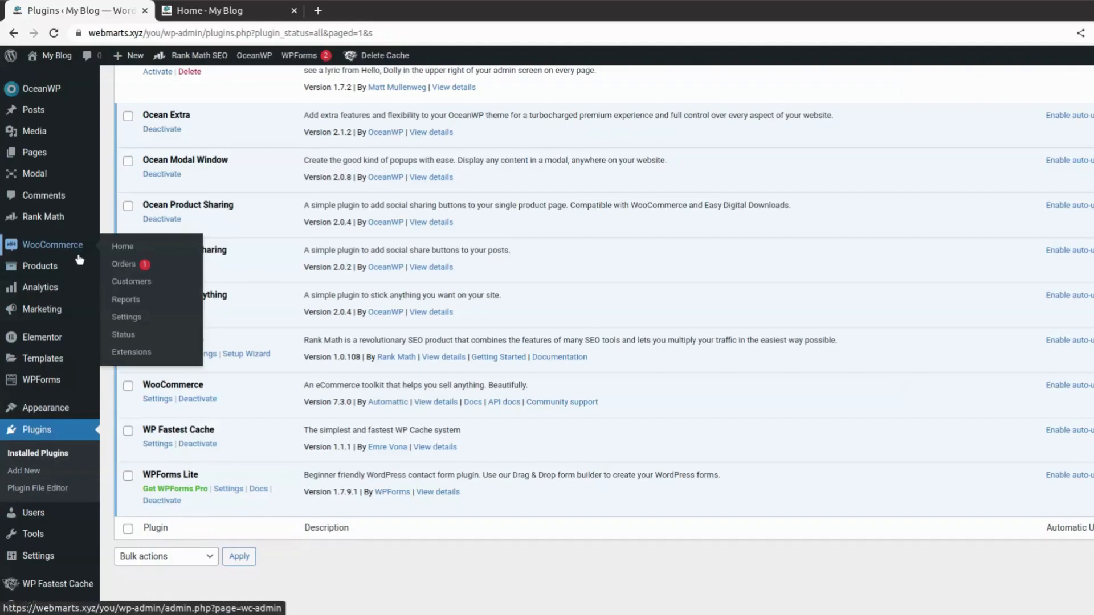
{"action": "scroll", "coordinate": [115, 436], "scroll_direction": "down", "scroll_amount": 1}
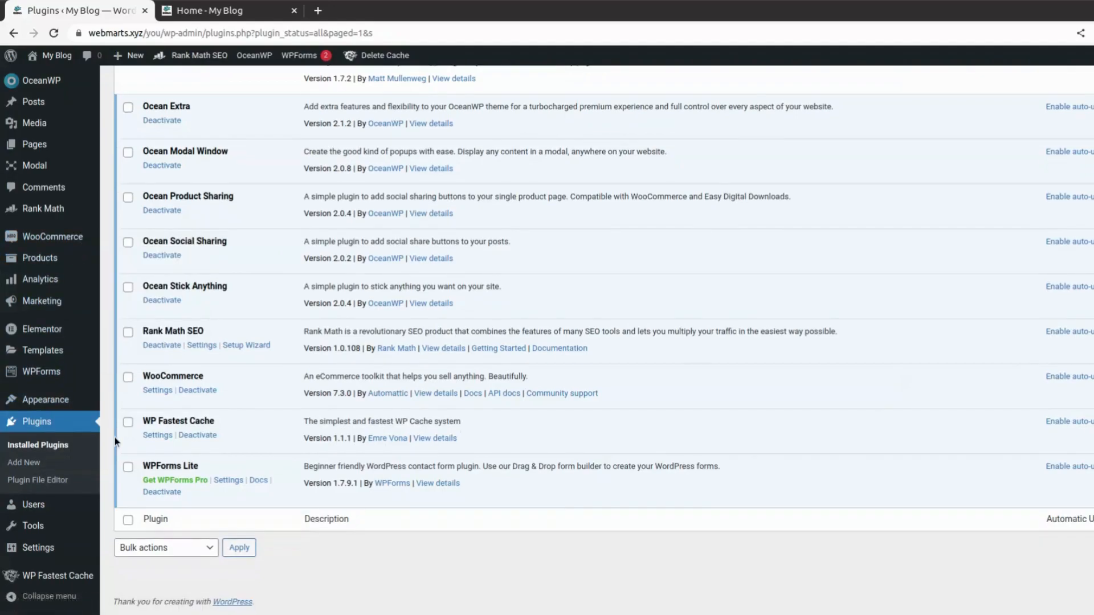
{"action": "scroll", "coordinate": [115, 437], "scroll_direction": "up", "scroll_amount": 5}
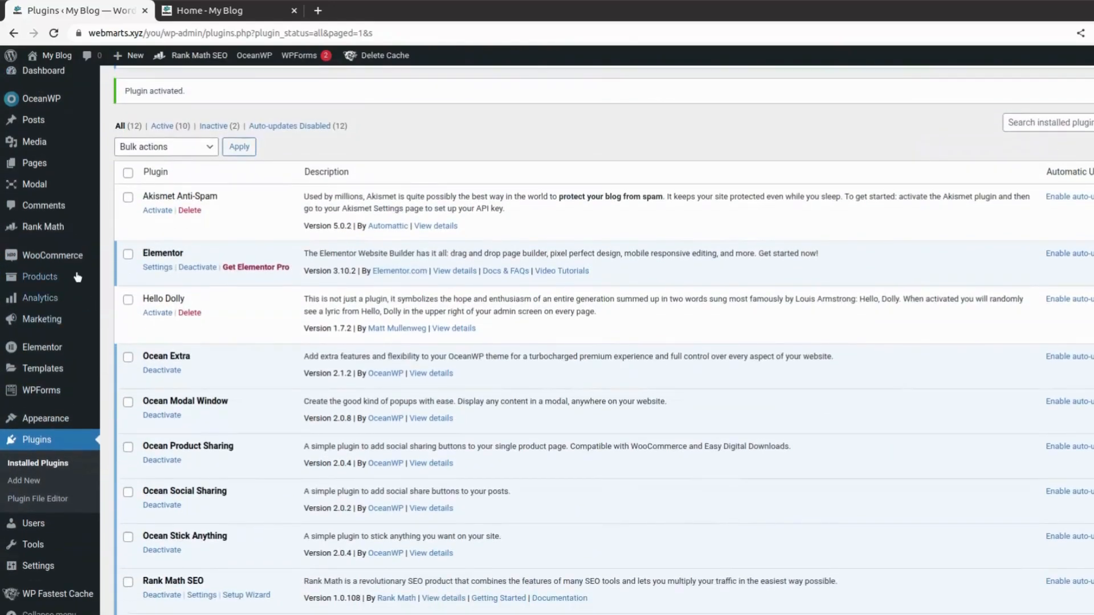
{"action": "mouse_move", "coordinate": [48, 230]}
{"action": "left_click", "coordinate": [146, 229]}
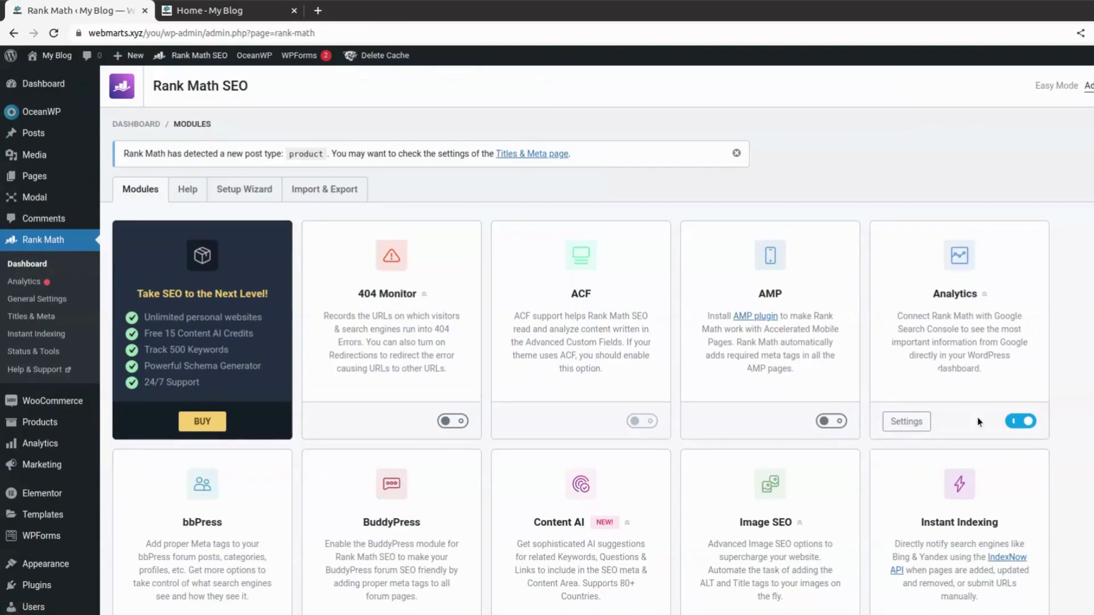
{"action": "left_click", "coordinate": [249, 195]}
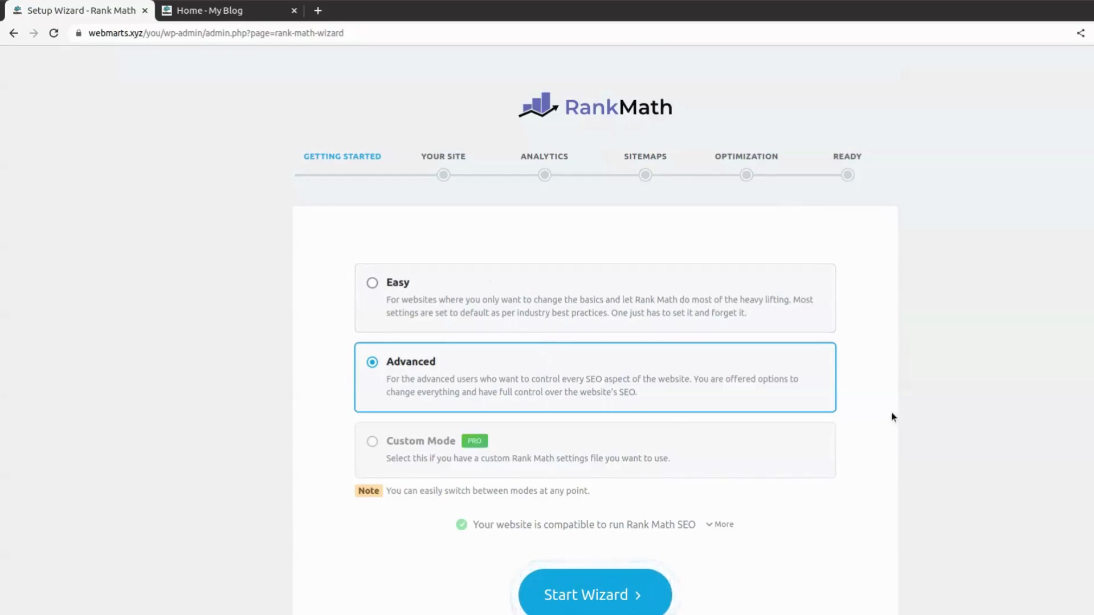
Choose the Easy setup mode and start the wizard.
{"action": "scroll", "coordinate": [901, 412], "scroll_direction": "down", "scroll_amount": 3}
{"action": "scroll", "coordinate": [903, 414], "scroll_direction": "up", "scroll_amount": 1}
{"action": "left_click", "coordinate": [538, 194]}
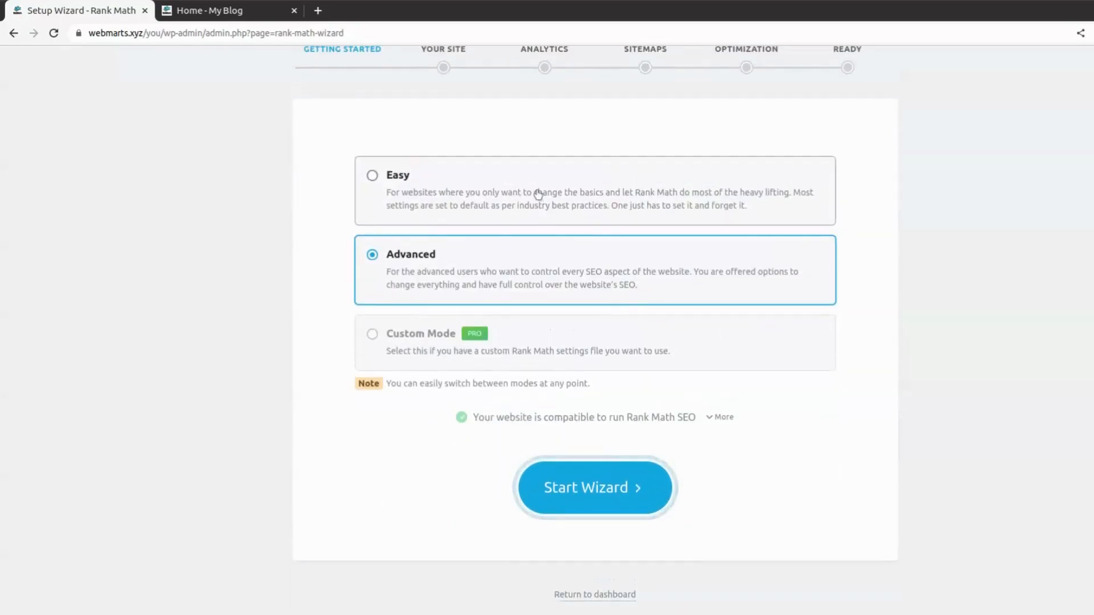
{"action": "left_click", "coordinate": [616, 494]}
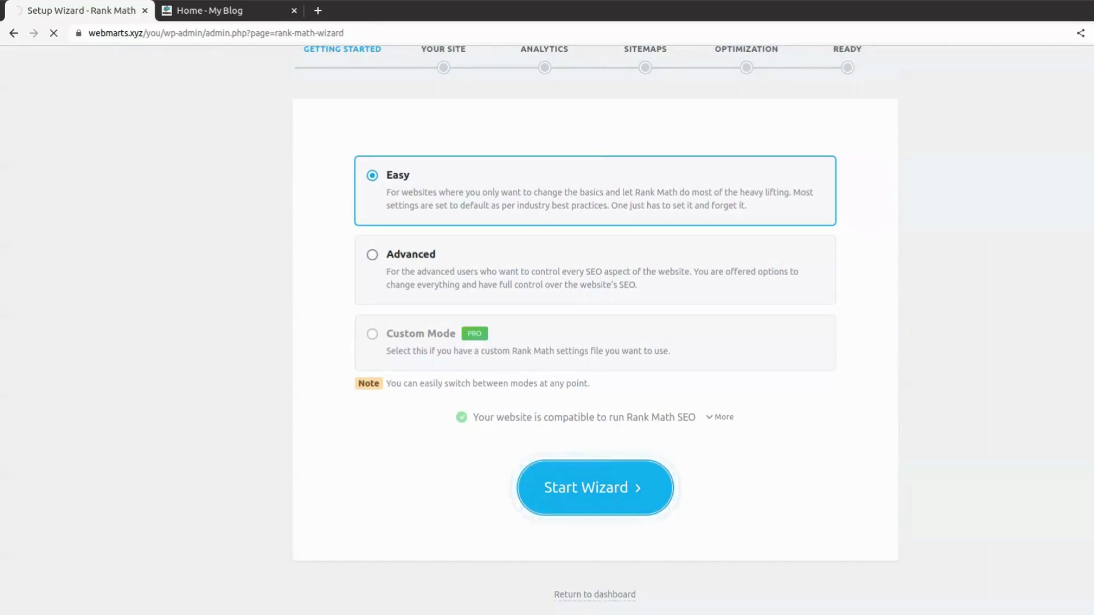
Set the site type under "My Blog is a…" to Personal Blog.
{"action": "scroll", "coordinate": [616, 494], "scroll_direction": "down", "scroll_amount": 5}
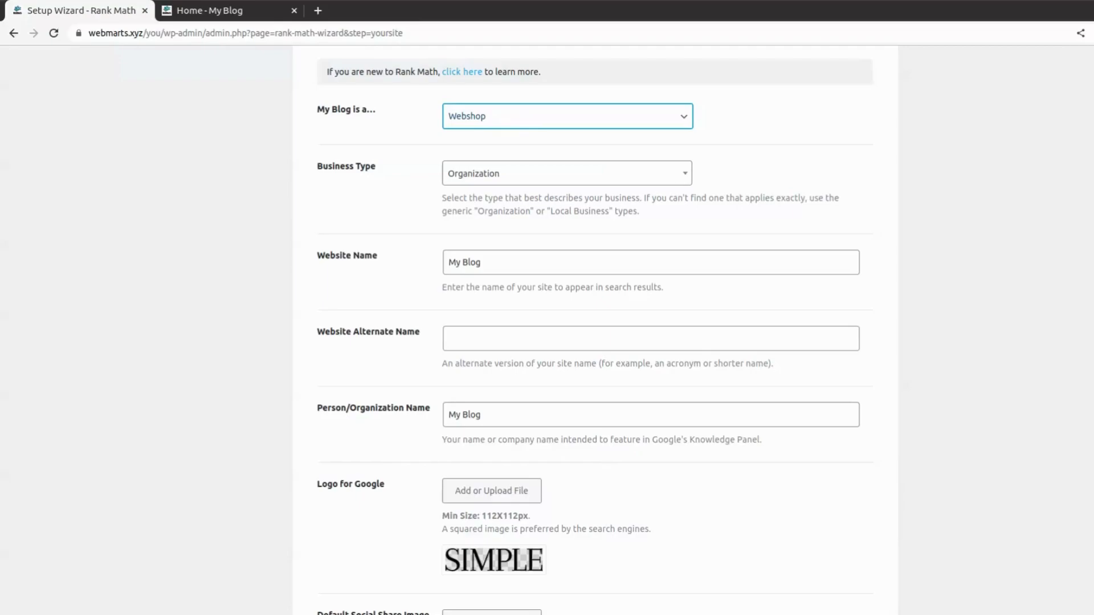
{"action": "left_click", "coordinate": [516, 143]}
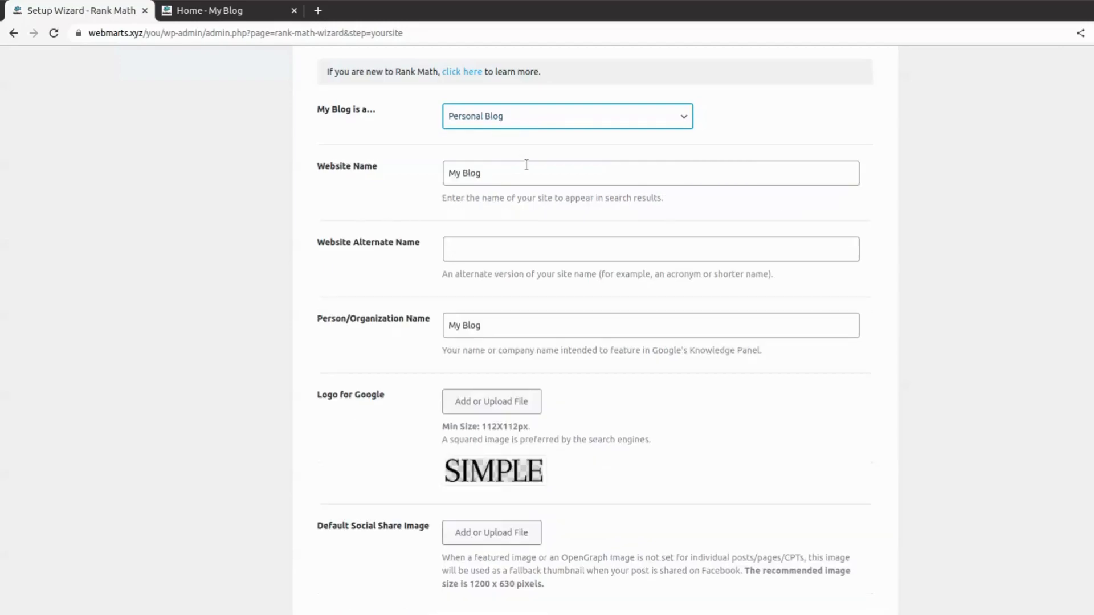
Review the Website Name and Website Alternate Name fields of the site details.
{"action": "left_click", "coordinate": [505, 180]}
{"action": "left_click_drag", "start_coordinate": [506, 180], "coordinate": [435, 177]}
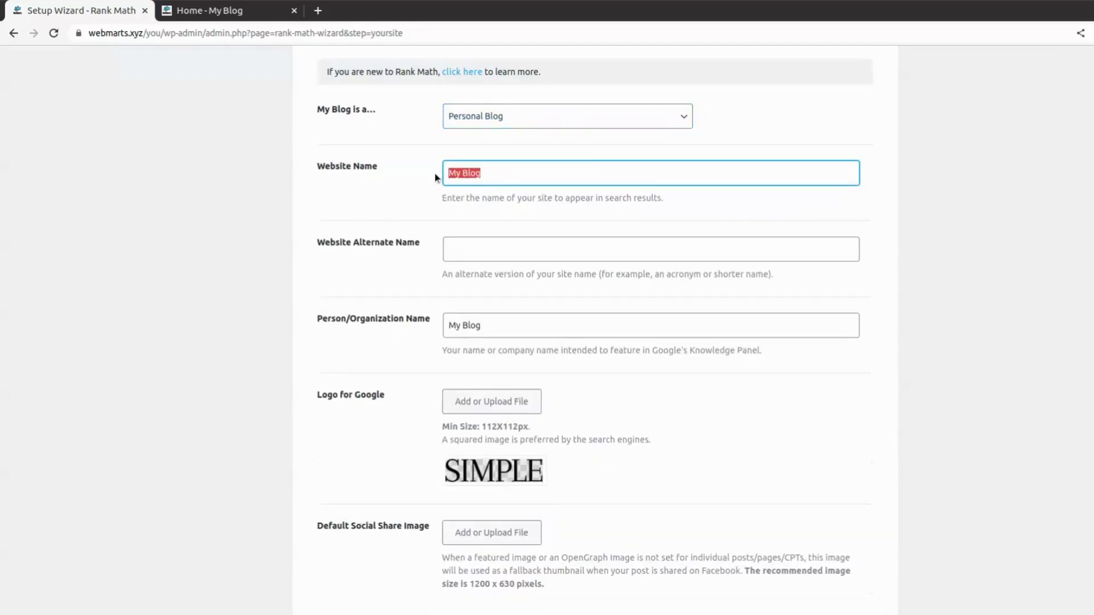
{"action": "left_click", "coordinate": [501, 182]}
{"action": "left_click", "coordinate": [436, 225]}
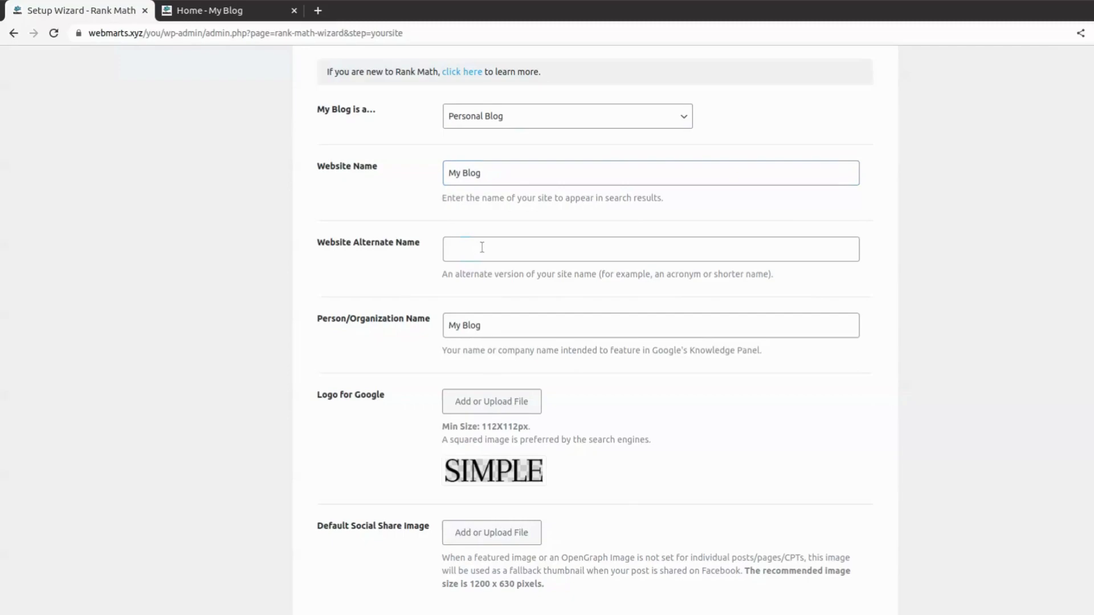
{"action": "left_click", "coordinate": [482, 247]}
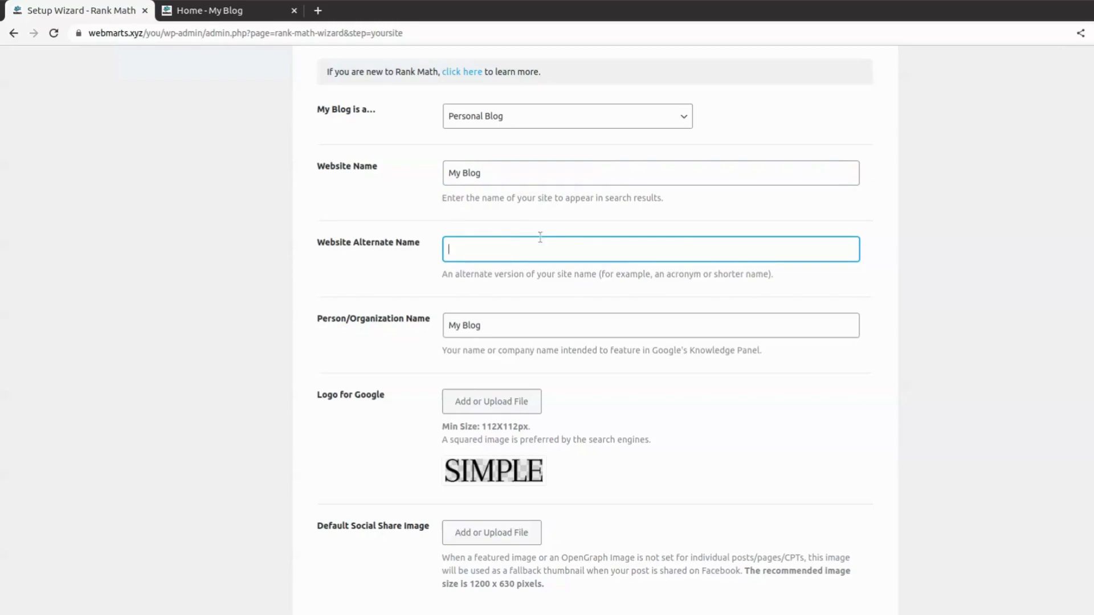
{"action": "scroll", "coordinate": [540, 239], "scroll_direction": "down", "scroll_amount": 2}
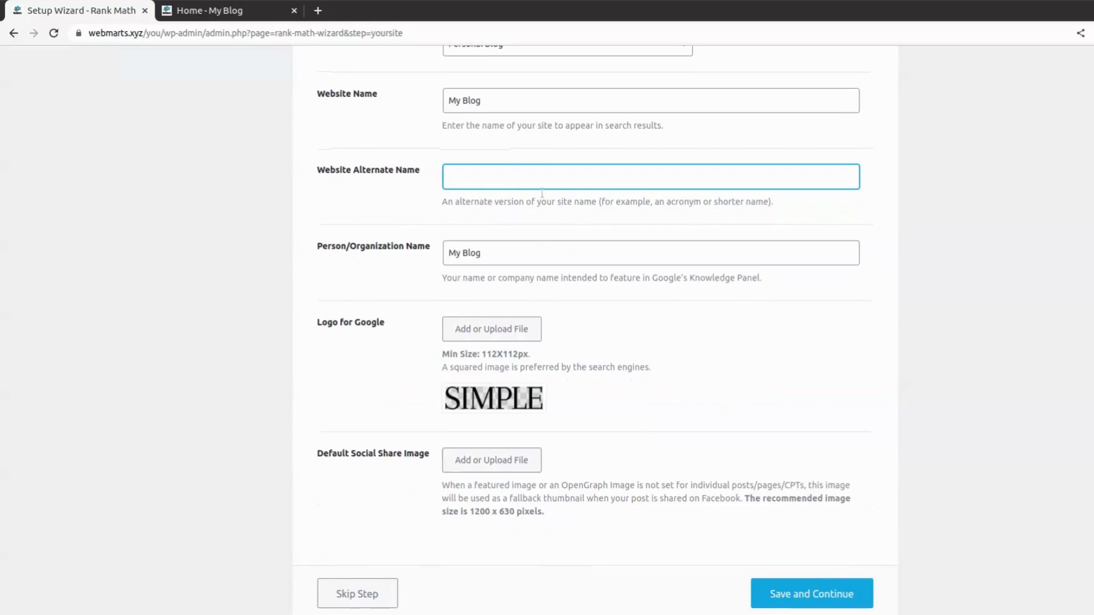
{"action": "left_click", "coordinate": [415, 222]}
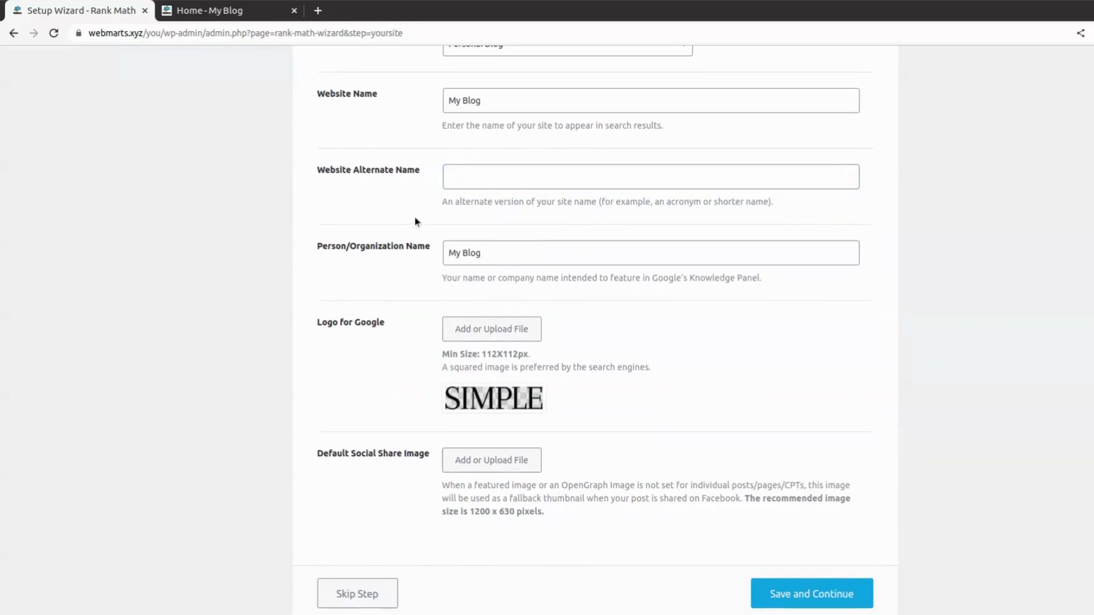
Replace the Person/Organization Name with the site owner's name.
{"action": "scroll", "coordinate": [415, 222], "scroll_direction": "down", "scroll_amount": 3}
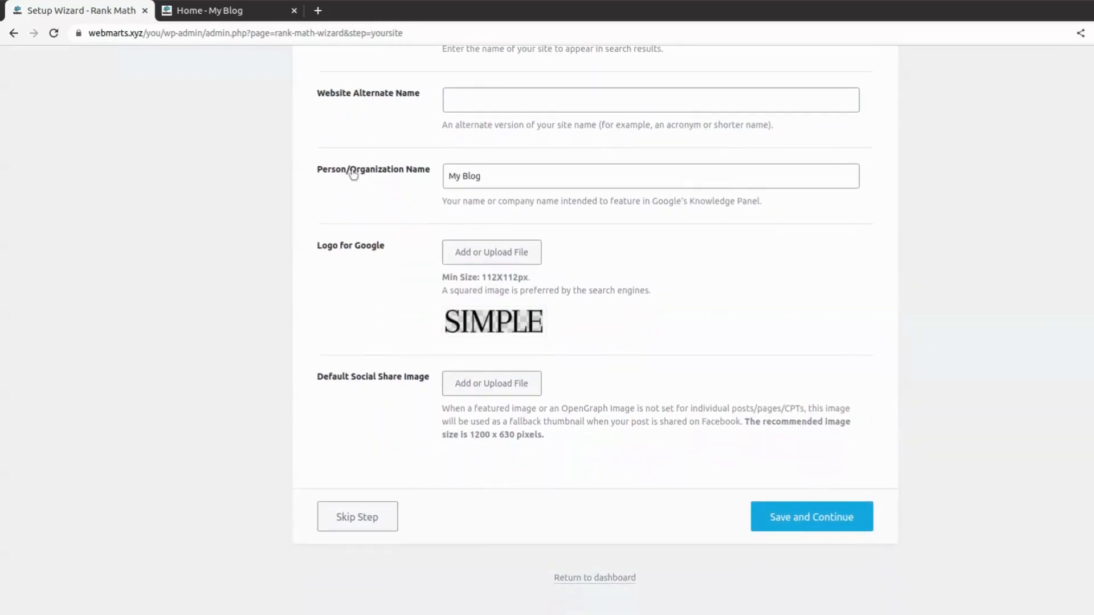
{"action": "left_click_drag", "start_coordinate": [520, 185], "coordinate": [431, 183]}
{"action": "left_click", "coordinate": [431, 183]}
{"action": "left_click_drag", "start_coordinate": [482, 178], "coordinate": [428, 171]}
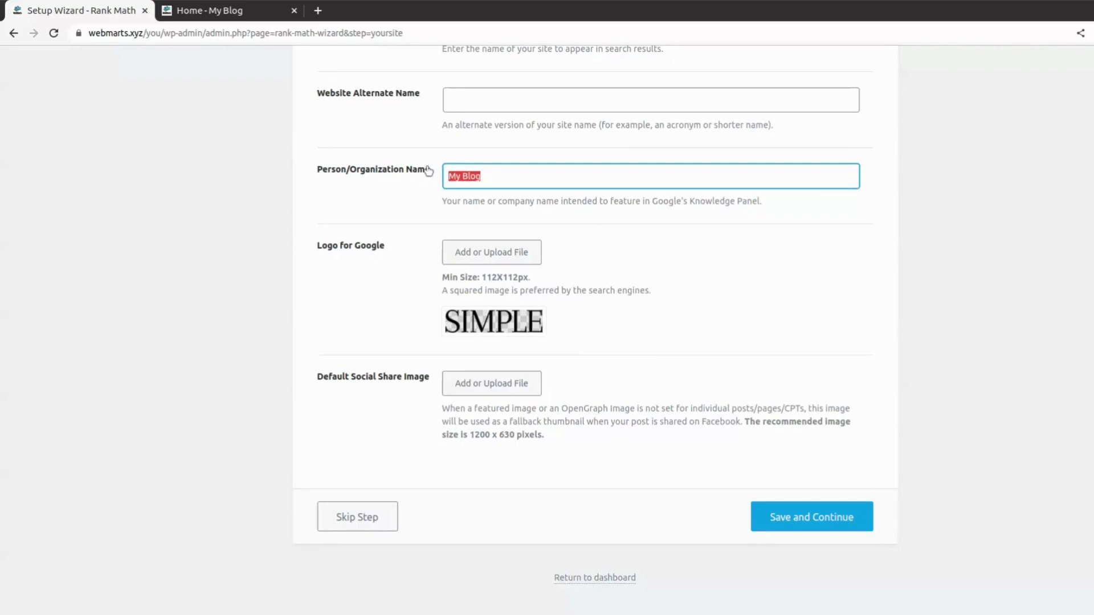
{"action": "type", "text": "Kumar"}
{"action": "left_click", "coordinate": [606, 255]}
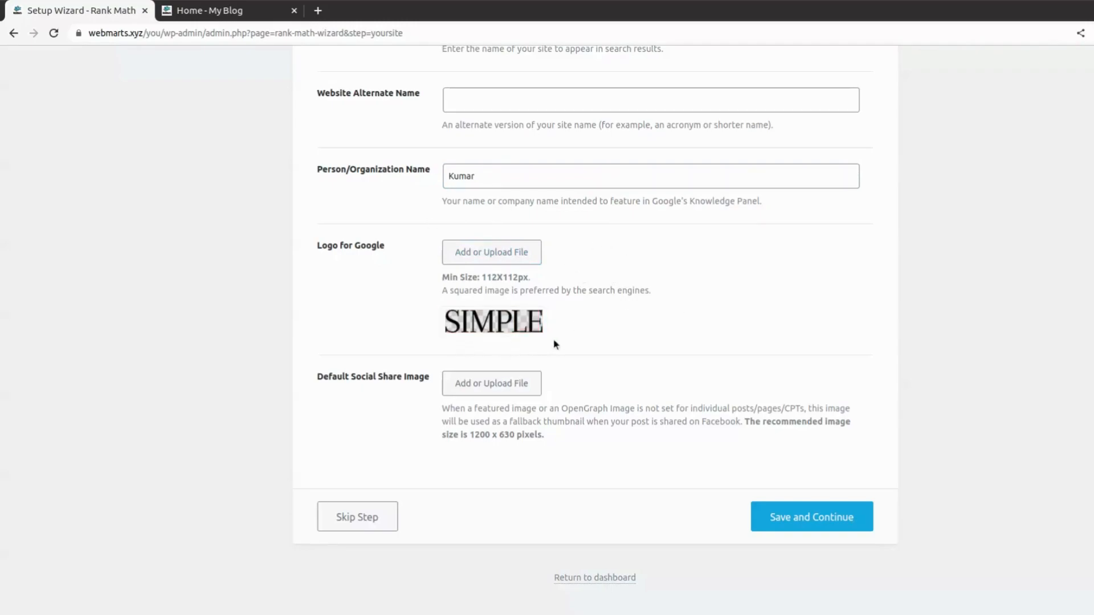
Examine the minimum size for the Google logo and the recommended size for the default social share image.
{"action": "mouse_move", "coordinate": [538, 333]}
{"action": "left_click_drag", "start_coordinate": [532, 279], "coordinate": [444, 277]}
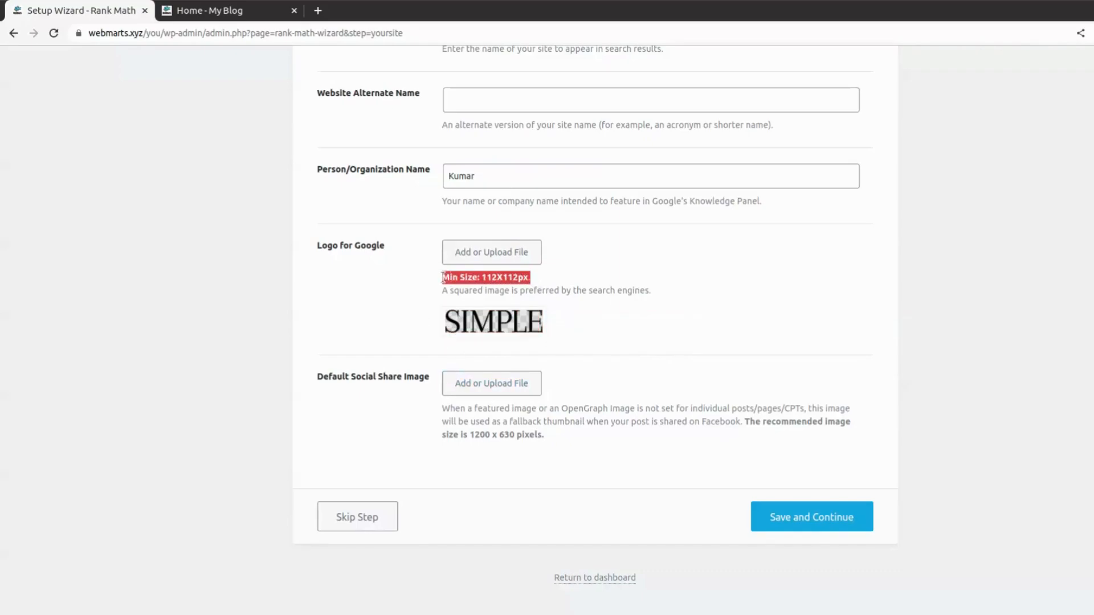
{"action": "left_click", "coordinate": [575, 281]}
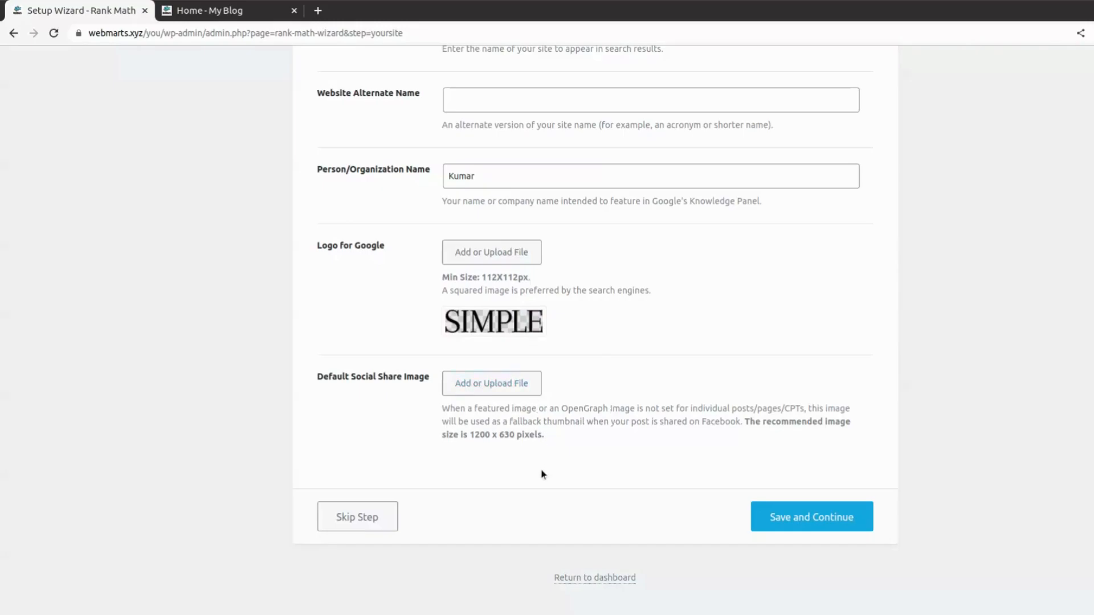
{"action": "left_click_drag", "start_coordinate": [575, 440], "coordinate": [472, 438]}
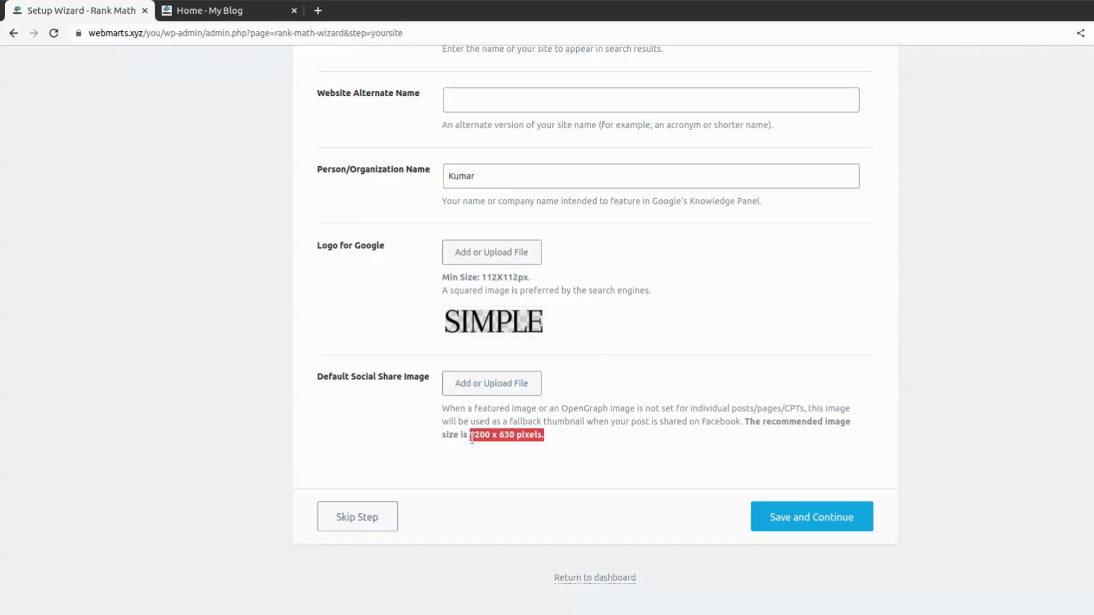
{"action": "left_click", "coordinate": [580, 423]}
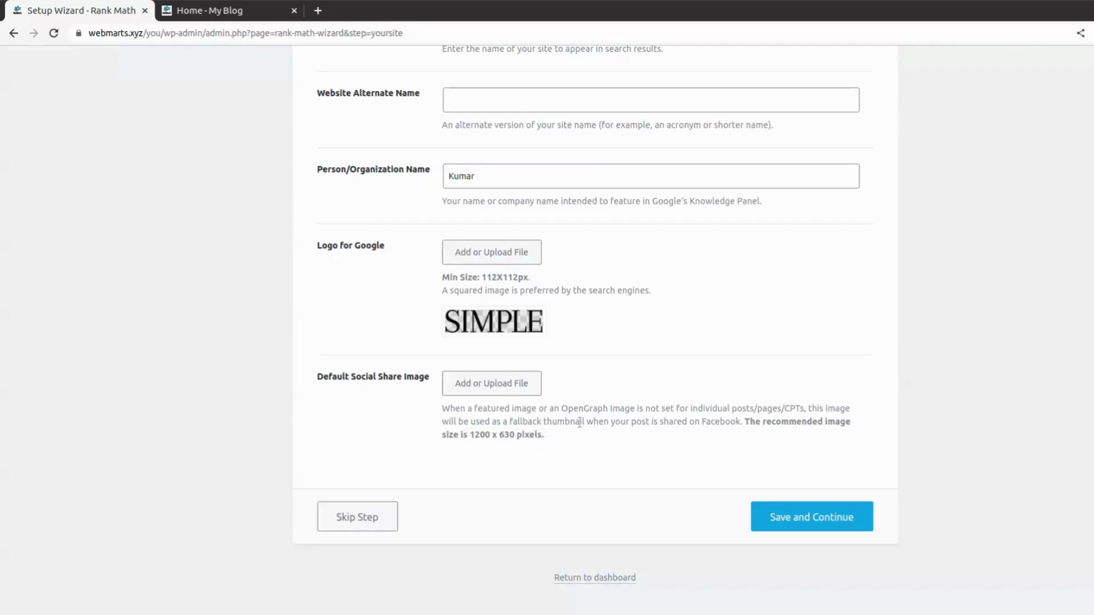
Save the site details and open the login page for connecting a Rank Math account.
{"action": "left_click", "coordinate": [824, 525]}
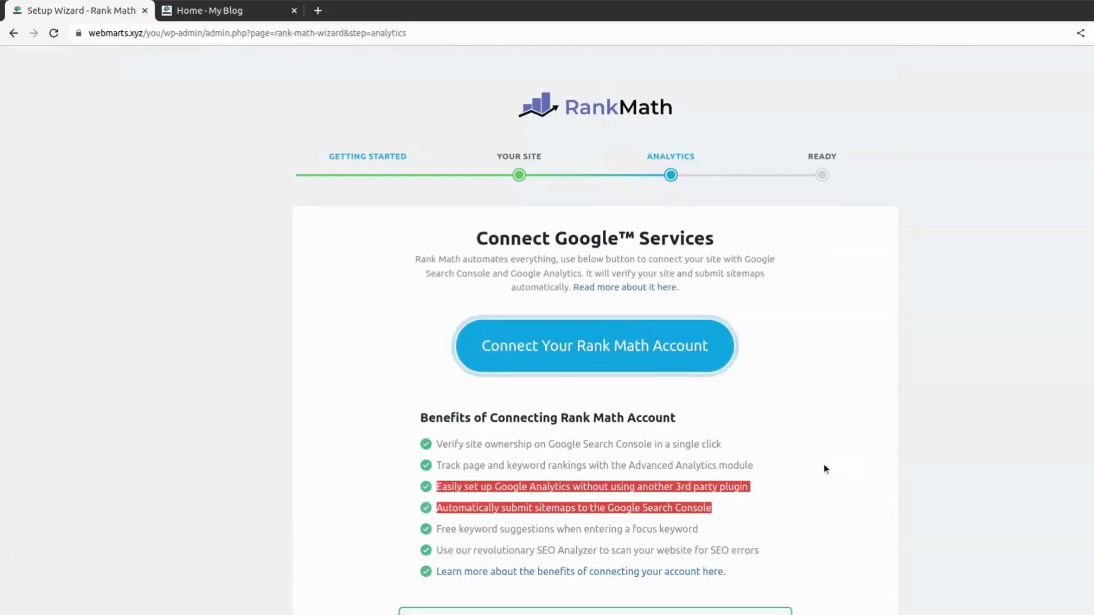
{"action": "scroll", "coordinate": [824, 402], "scroll_direction": "down", "scroll_amount": 1}
{"action": "scroll", "coordinate": [824, 402], "scroll_direction": "down", "scroll_amount": 3}
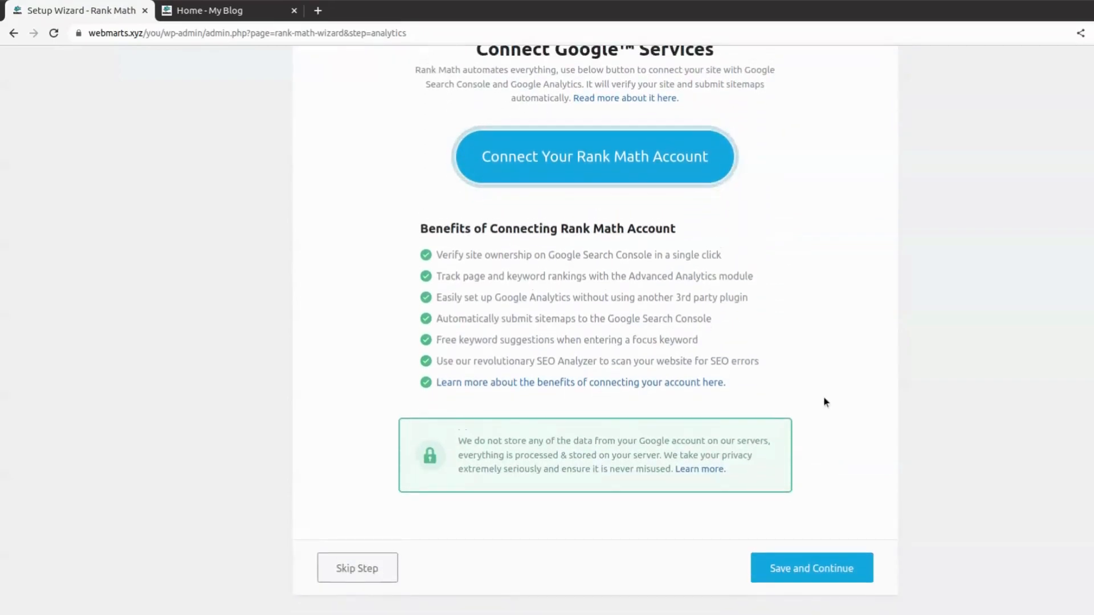
{"action": "left_click", "coordinate": [638, 164]}
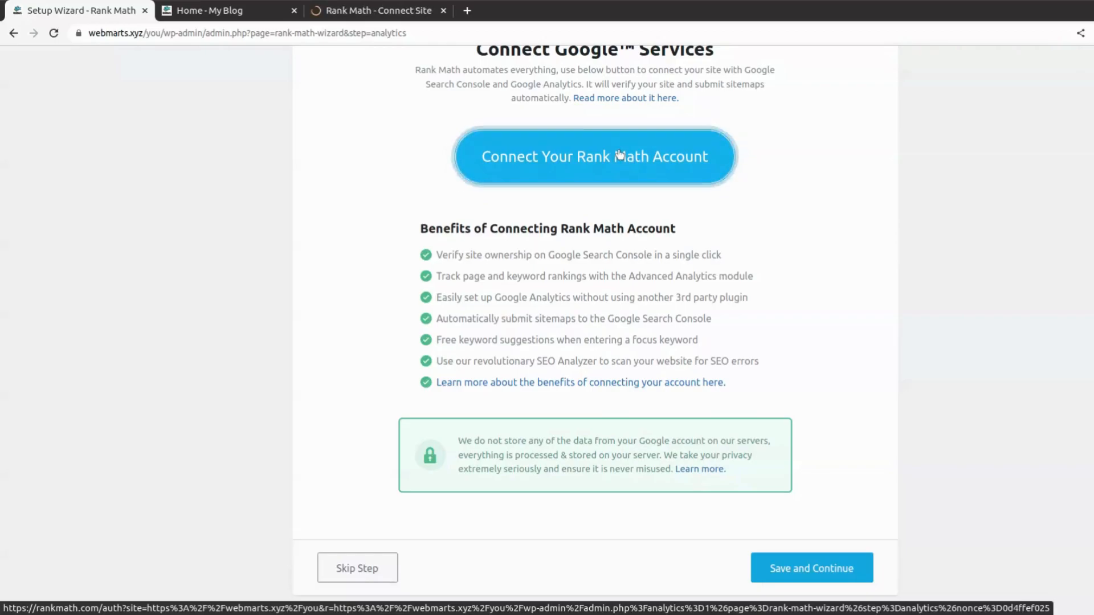
{"action": "left_click", "coordinate": [382, 11]}
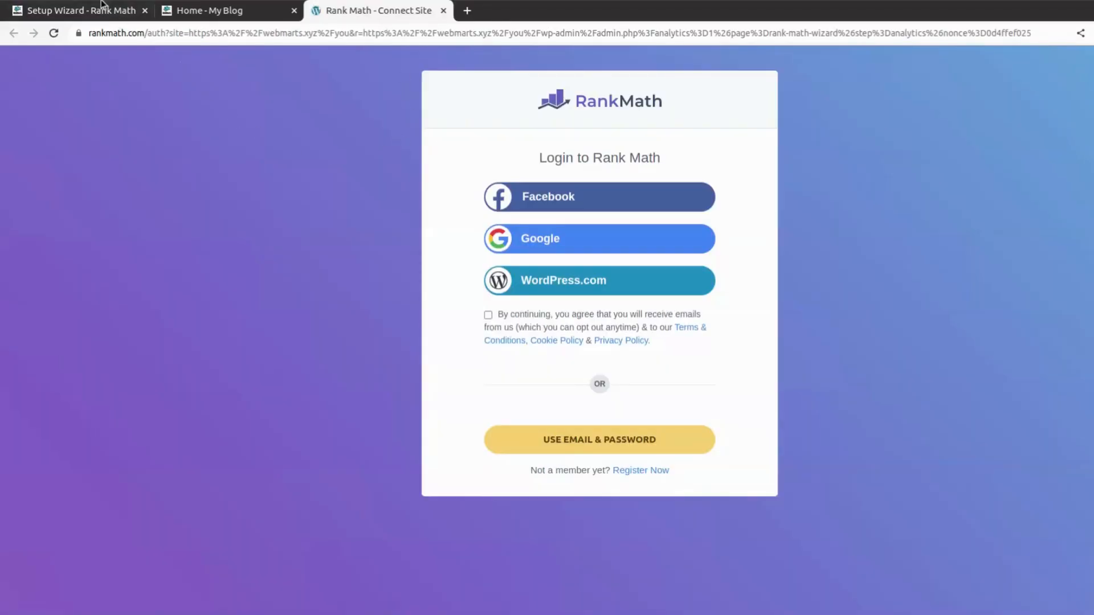
Return to the Setup Wizard and skip the Connect Google Services step without connecting a Rank Math account.
{"action": "left_click", "coordinate": [84, 11]}
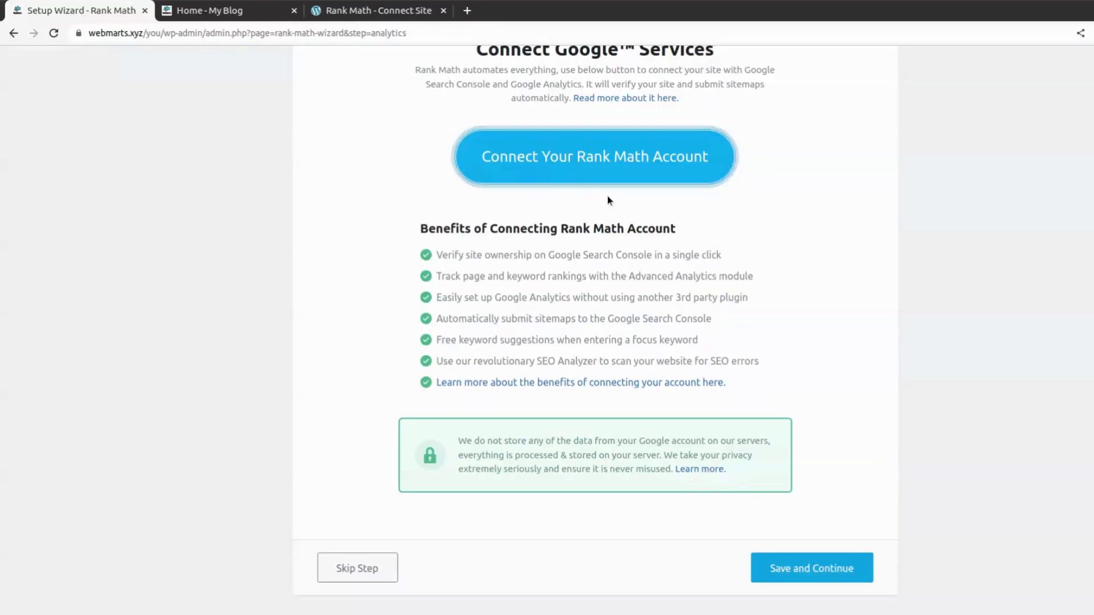
{"action": "scroll", "coordinate": [884, 206], "scroll_direction": "up", "scroll_amount": 3}
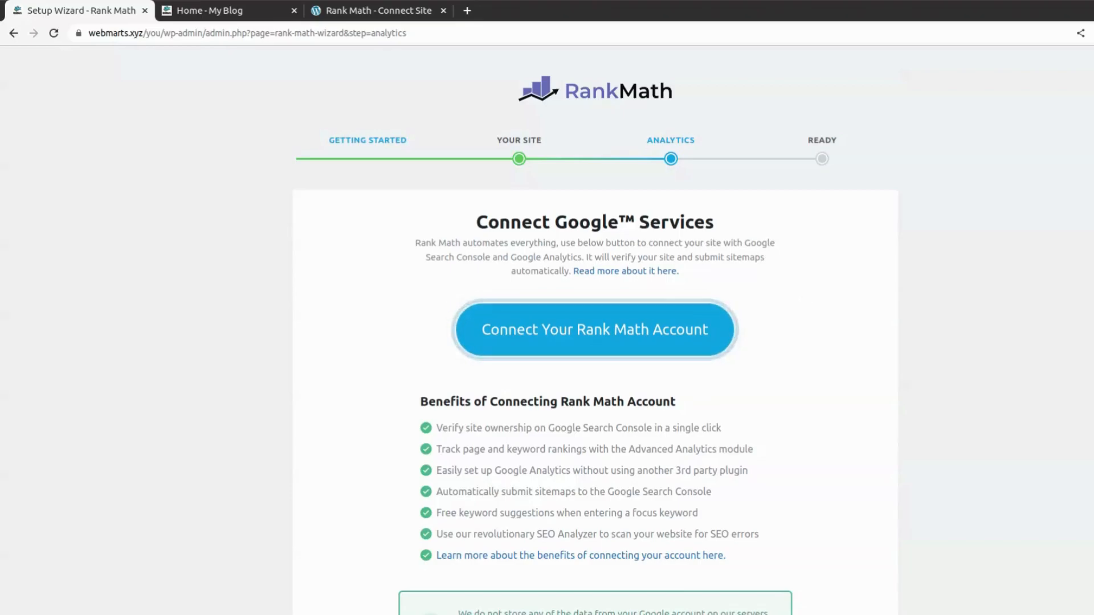
{"action": "scroll", "coordinate": [805, 298], "scroll_direction": "down", "scroll_amount": 3}
{"action": "scroll", "coordinate": [805, 297], "scroll_direction": "down", "scroll_amount": 1}
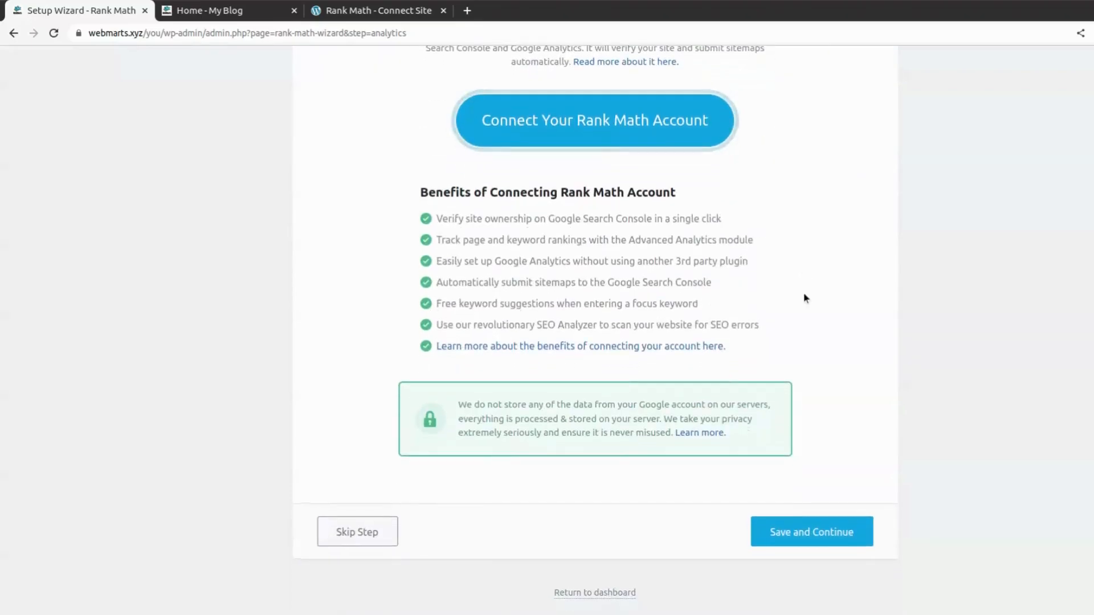
{"action": "left_click", "coordinate": [355, 530]}
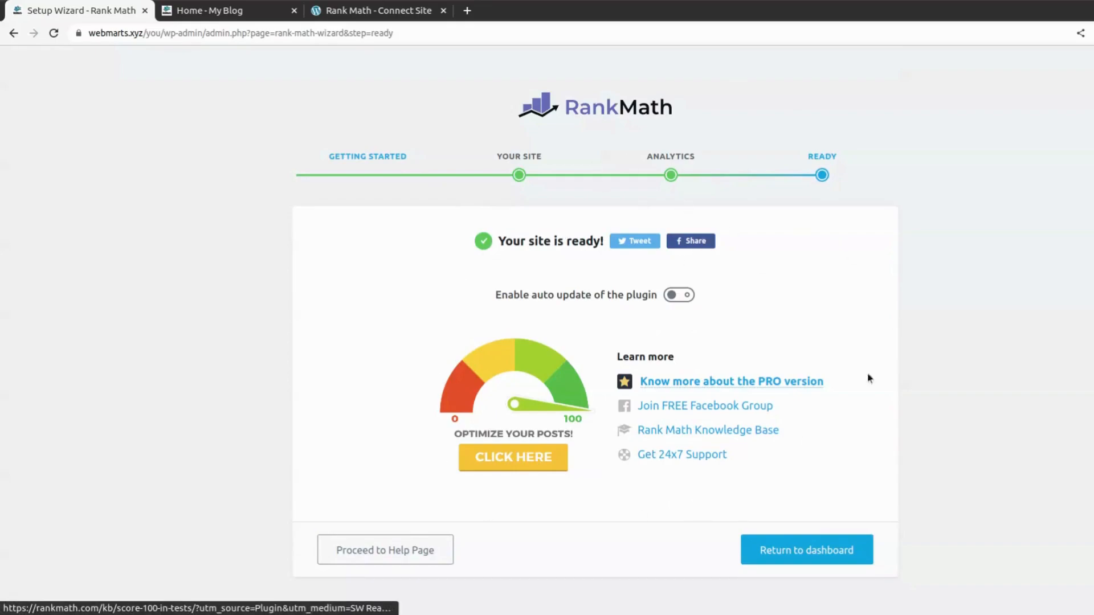
Leave the finished wizard for the Rank Math dashboard and switch the plugin to Advanced Mode.
{"action": "left_click", "coordinate": [787, 552]}
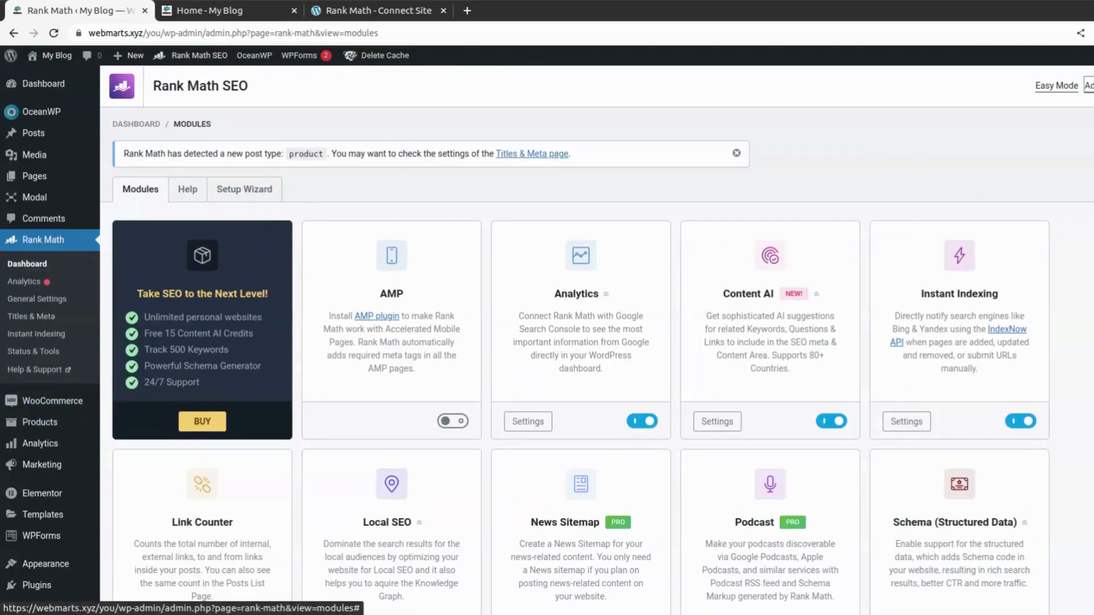
{"action": "left_click", "coordinate": [1089, 85]}
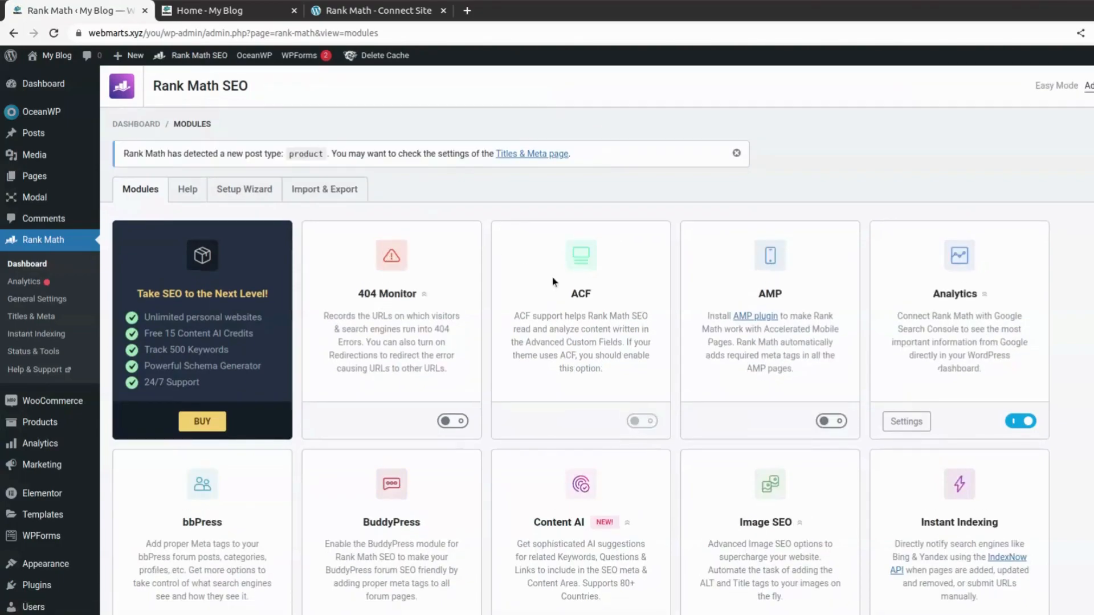
{"action": "scroll", "coordinate": [552, 277], "scroll_direction": "down", "scroll_amount": 1}
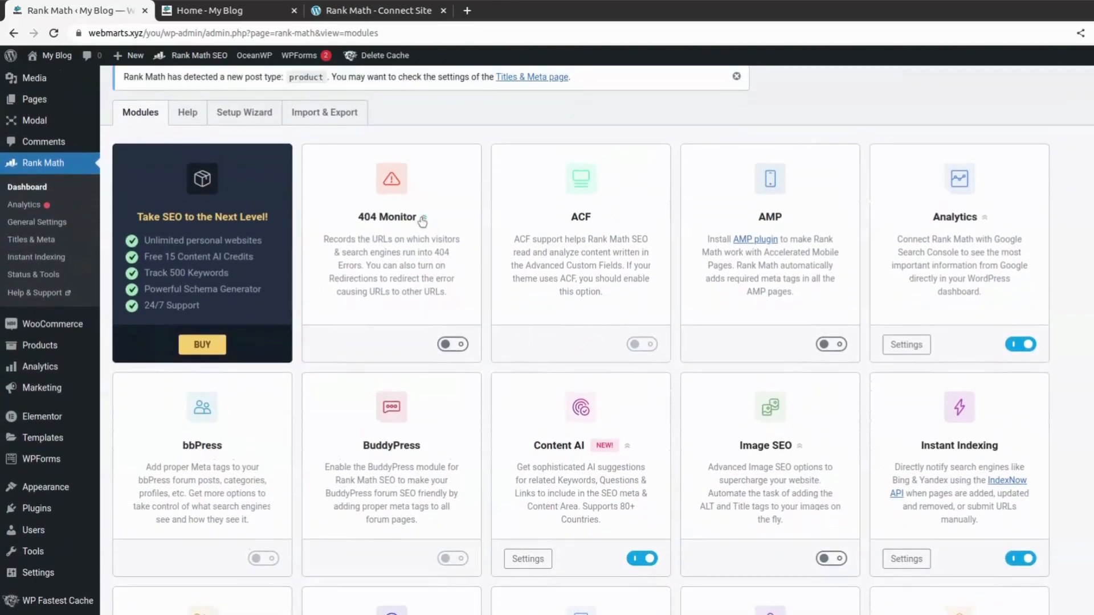
Examine the 404 Monitor and Analytics modules, the Rank Math account login page and the full list of available modules.
{"action": "mouse_move", "coordinate": [424, 220]}
{"action": "left_click_drag", "start_coordinate": [443, 217], "coordinate": [347, 218]}
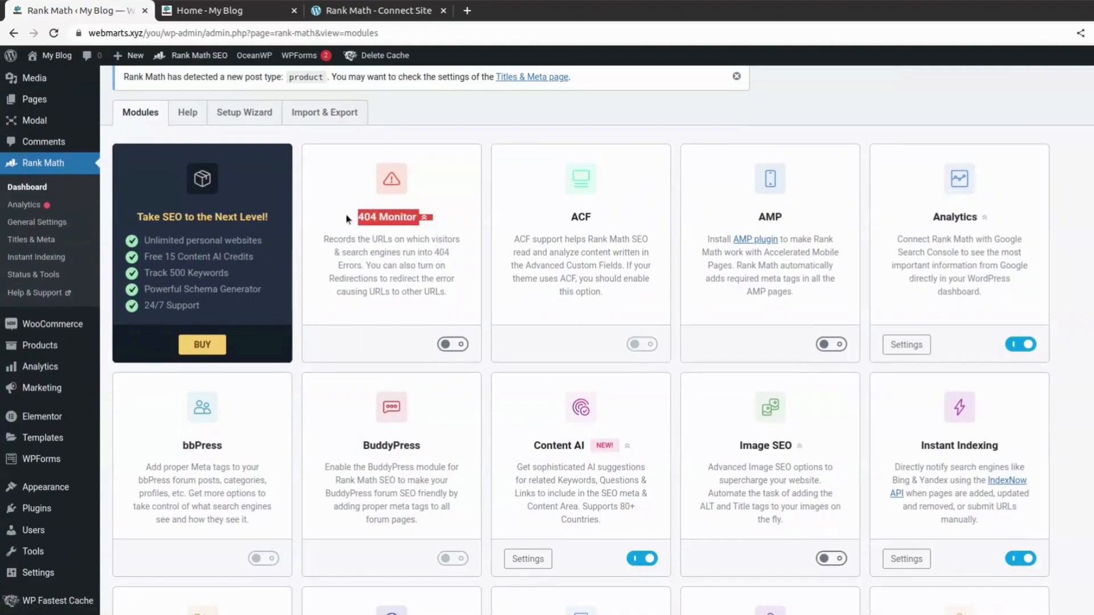
{"action": "left_click", "coordinate": [346, 217]}
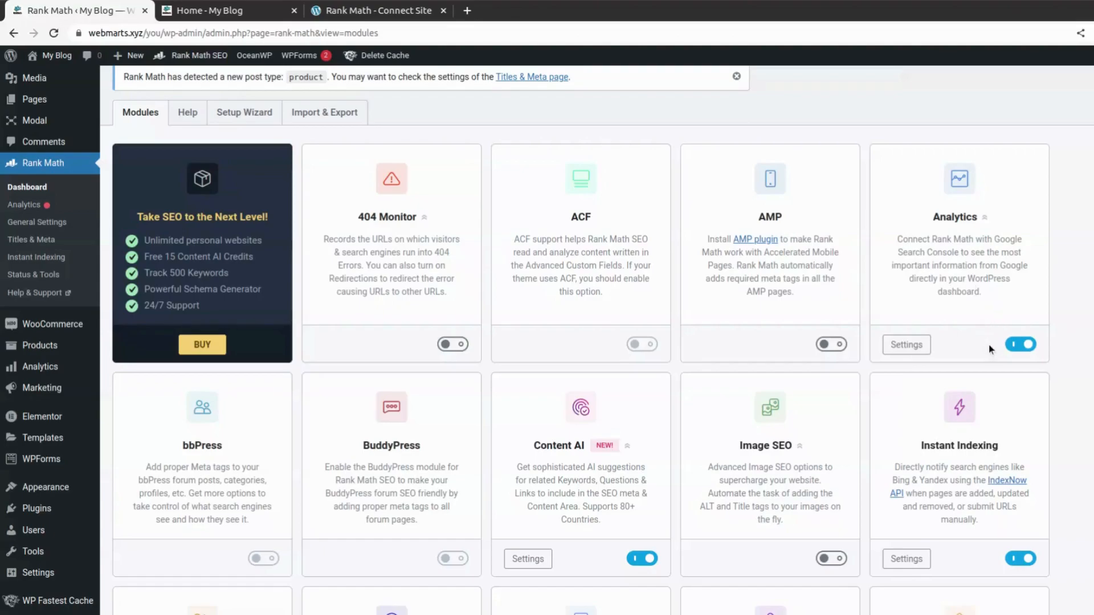
{"action": "scroll", "coordinate": [992, 353], "scroll_direction": "down", "scroll_amount": 1}
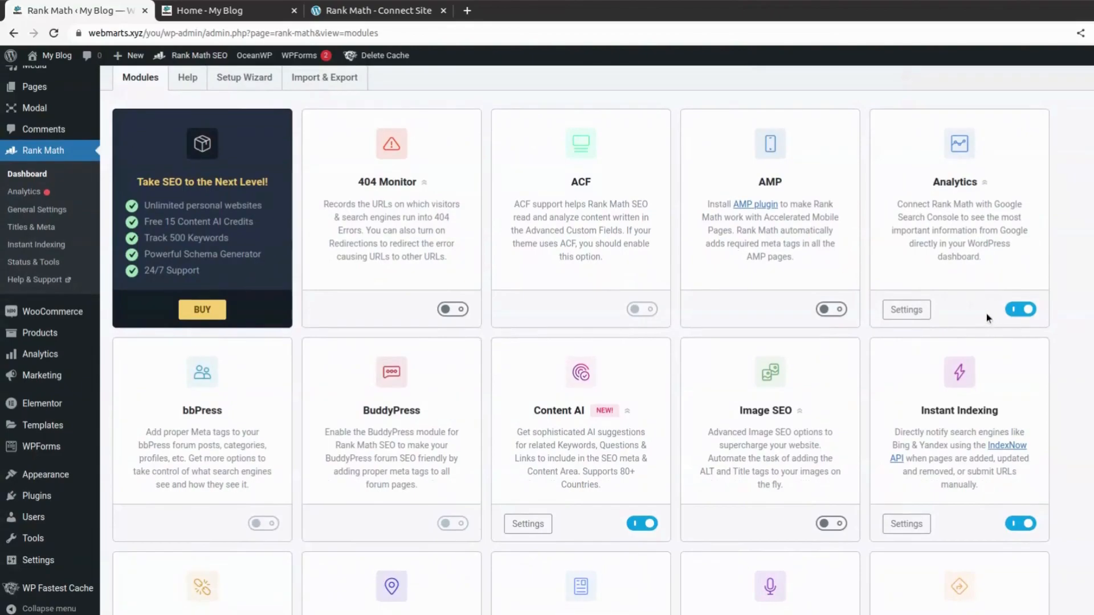
{"action": "left_click", "coordinate": [378, 10]}
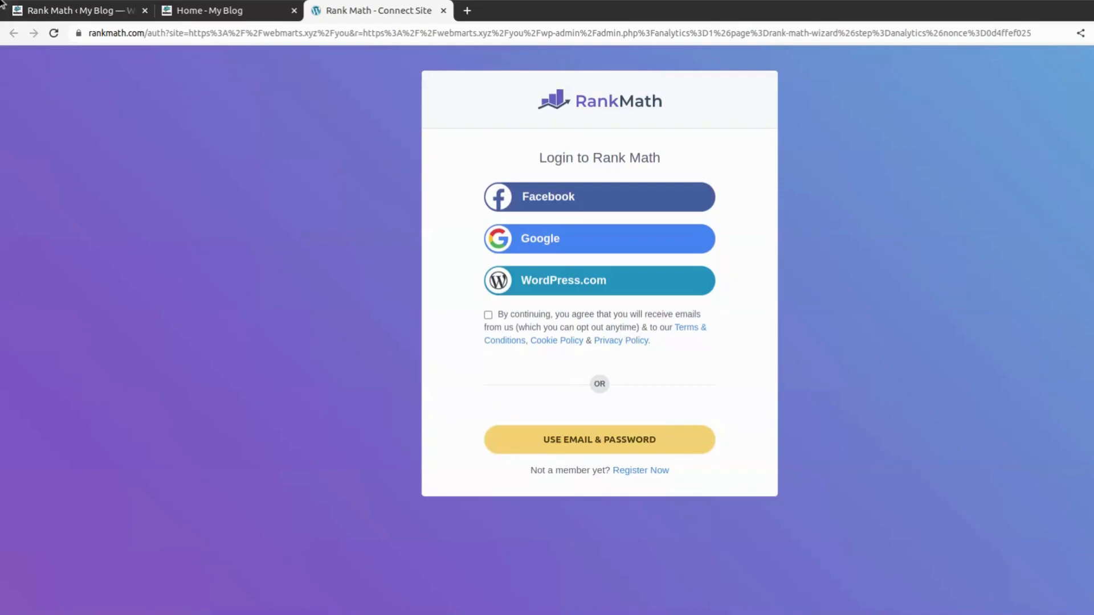
{"action": "left_click", "coordinate": [73, 10]}
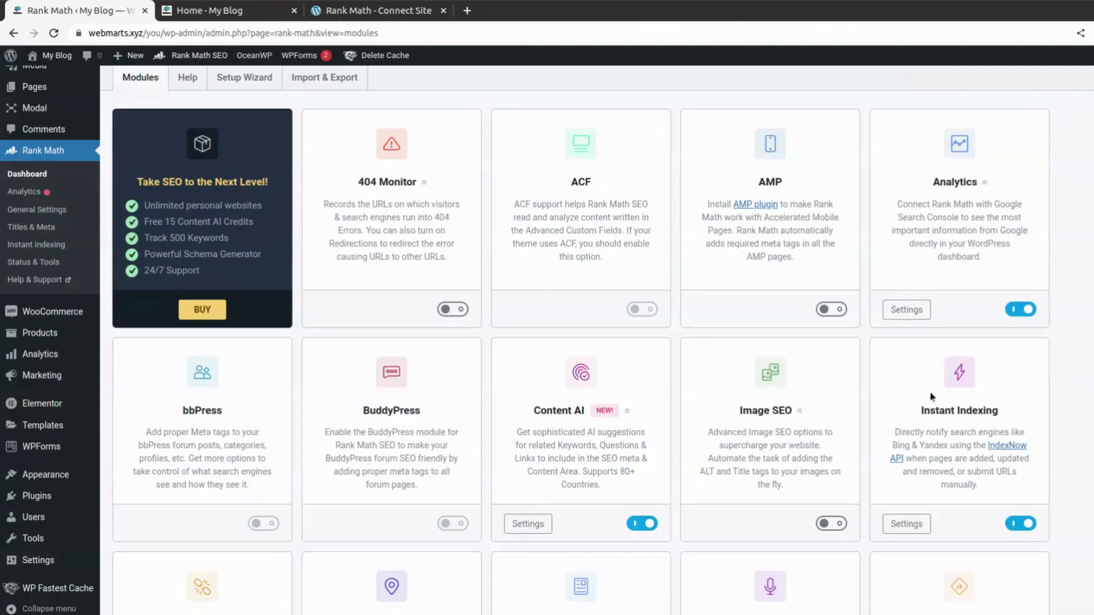
{"action": "scroll", "coordinate": [939, 385], "scroll_direction": "down", "scroll_amount": 12}
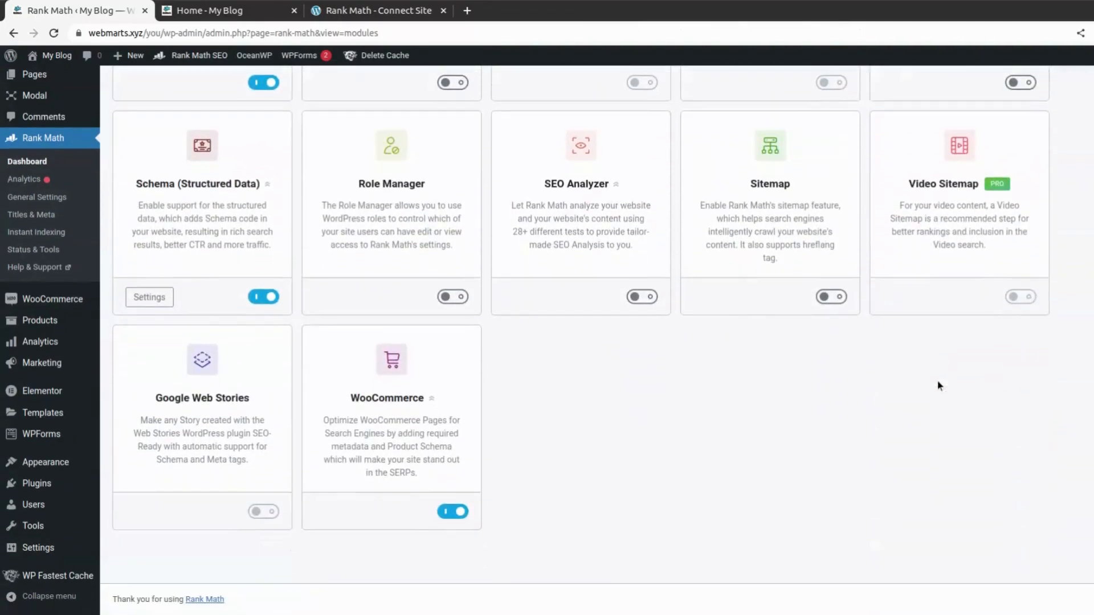
{"action": "scroll", "coordinate": [937, 384], "scroll_direction": "up", "scroll_amount": 5}
{"action": "scroll", "coordinate": [939, 386], "scroll_direction": "up", "scroll_amount": 8}
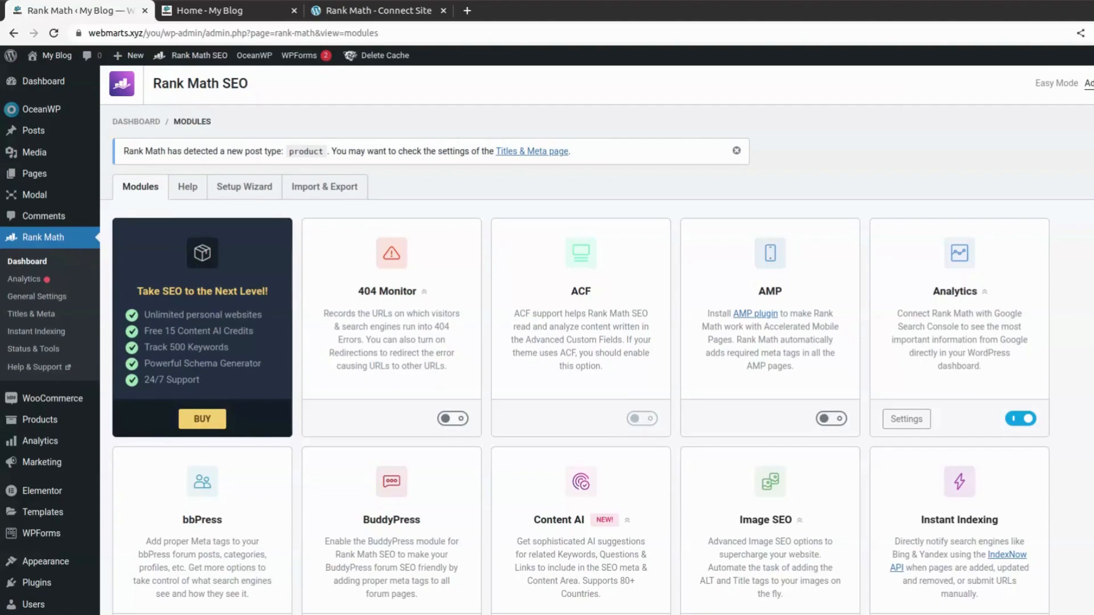
Examine the descriptions of the bbPress, Content AI, Image SEO, Instant Indexing and Local SEO modules.
{"action": "scroll", "coordinate": [1071, 368], "scroll_direction": "down", "scroll_amount": 5}
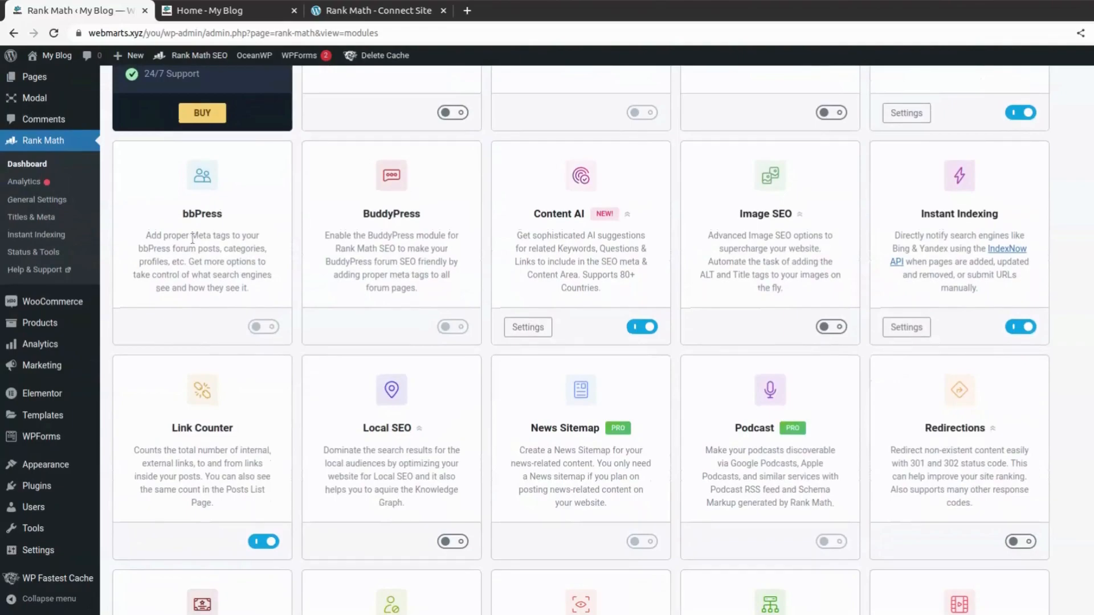
{"action": "left_click_drag", "start_coordinate": [191, 235], "coordinate": [224, 237]}
{"action": "left_click", "coordinate": [230, 242]}
{"action": "left_click_drag", "start_coordinate": [611, 292], "coordinate": [514, 228]}
{"action": "left_click", "coordinate": [505, 226]}
{"action": "left_click_drag", "start_coordinate": [779, 248], "coordinate": [730, 235]}
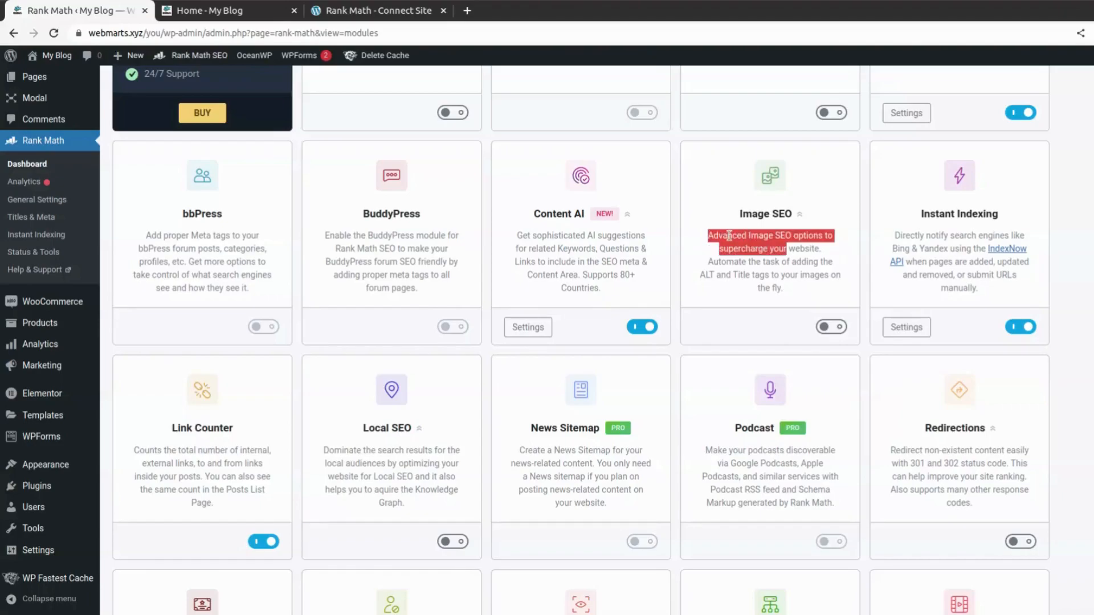
{"action": "left_click", "coordinate": [729, 235]}
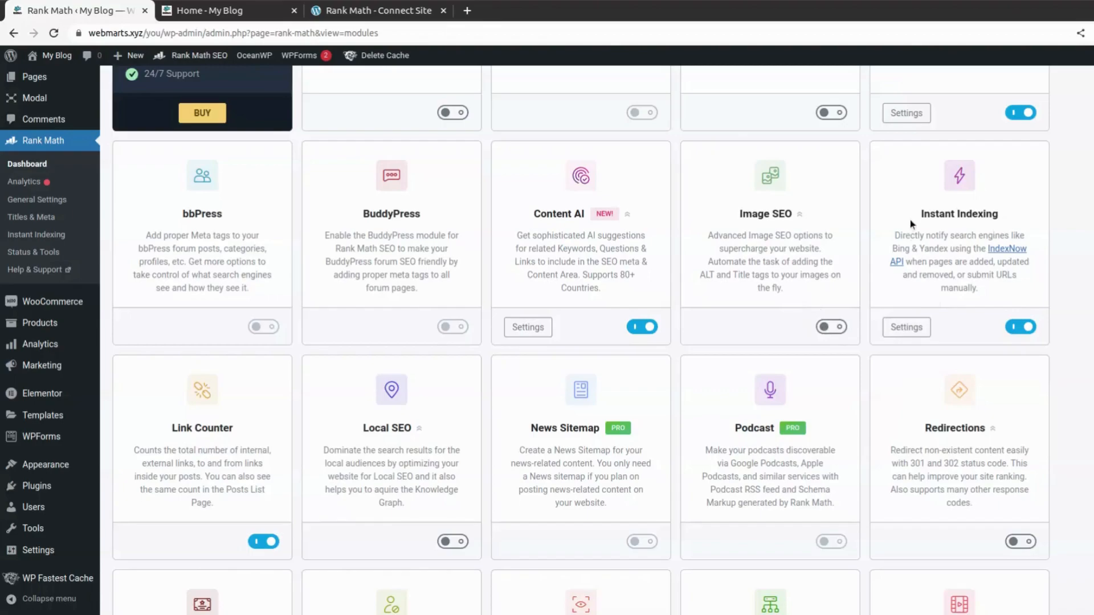
{"action": "left_click_drag", "start_coordinate": [982, 287], "coordinate": [881, 211]}
{"action": "left_click", "coordinate": [881, 211]}
{"action": "scroll", "coordinate": [953, 331], "scroll_direction": "down", "scroll_amount": 2}
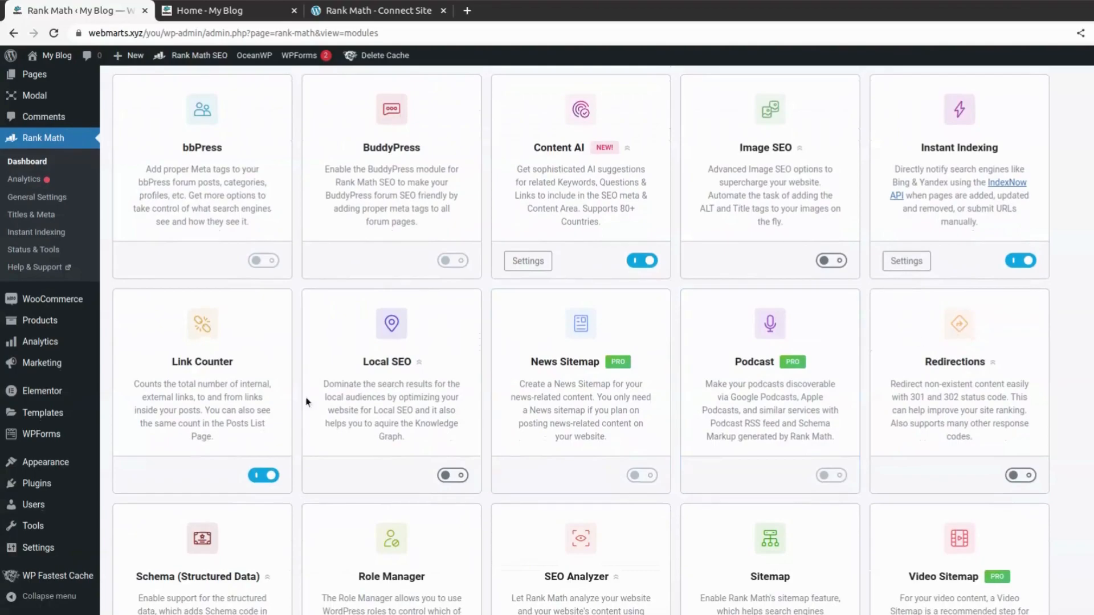
{"action": "scroll", "coordinate": [235, 396], "scroll_direction": "down", "scroll_amount": 3}
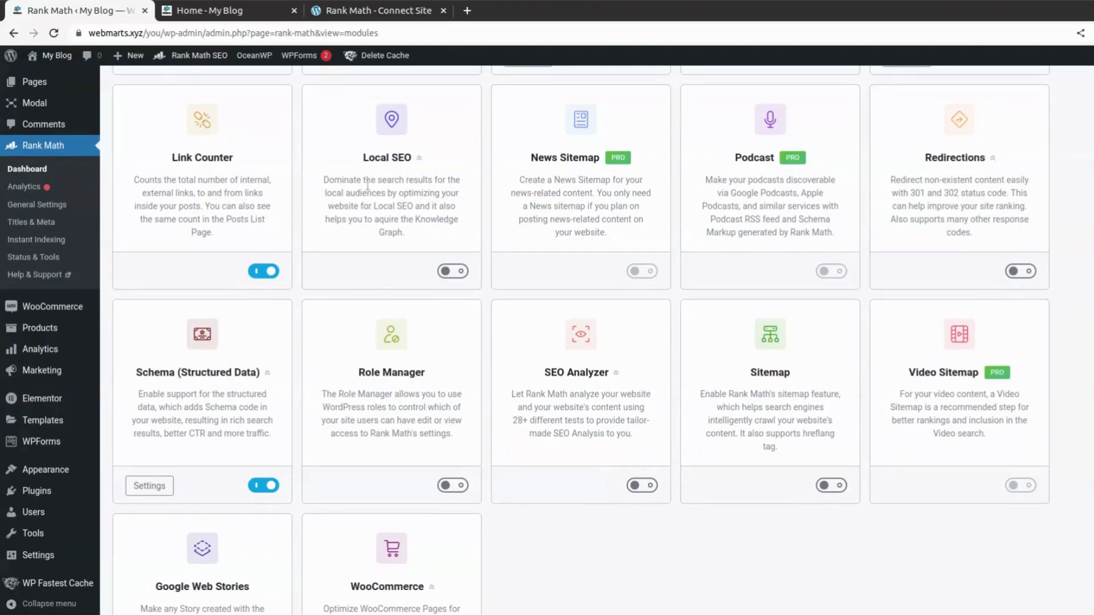
{"action": "left_click_drag", "start_coordinate": [316, 179], "coordinate": [404, 232]}
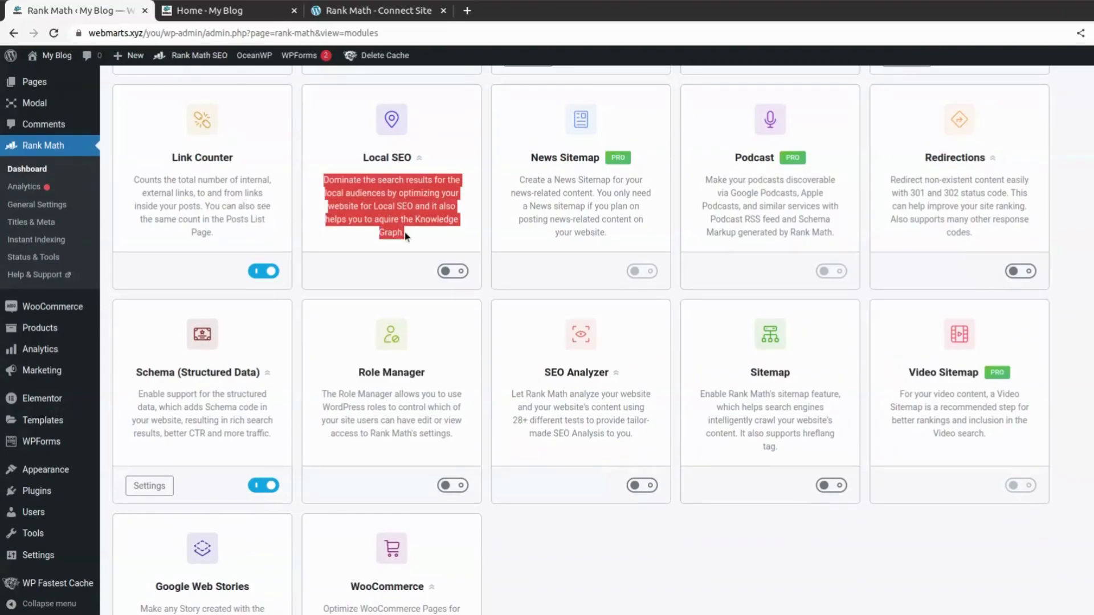
{"action": "left_click", "coordinate": [404, 231]}
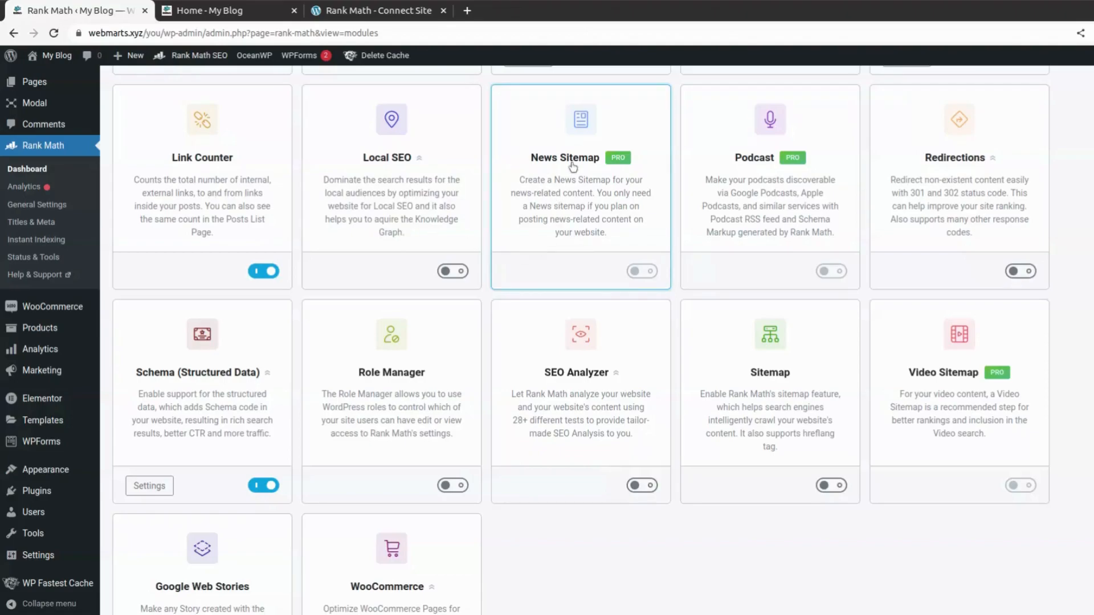
Enable the Redirections and Image SEO modules.
{"action": "scroll", "coordinate": [573, 167], "scroll_direction": "up", "scroll_amount": 1}
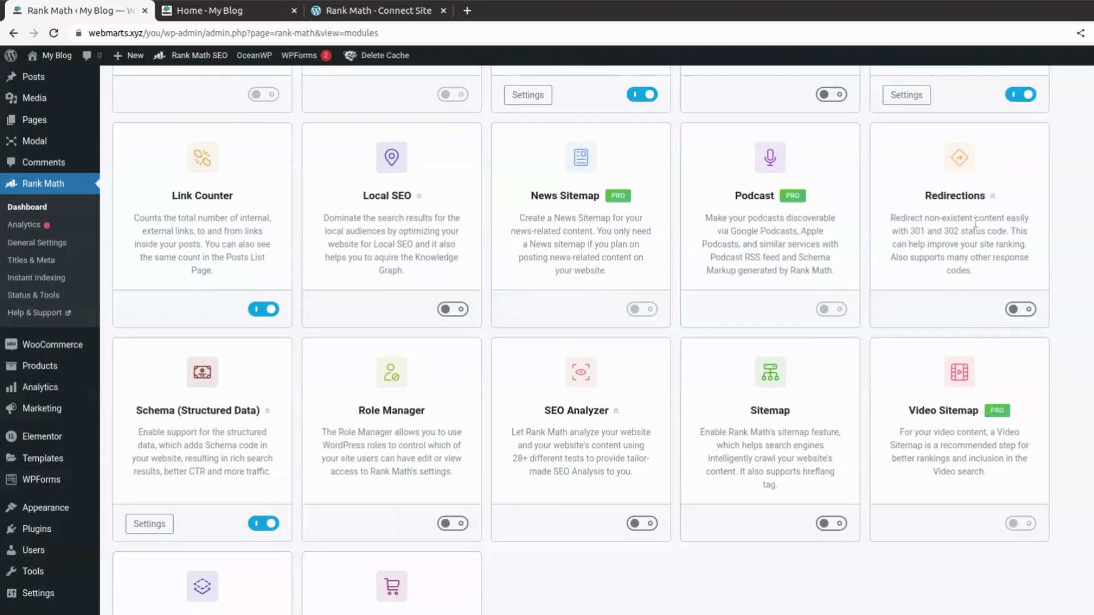
{"action": "scroll", "coordinate": [976, 222], "scroll_direction": "up", "scroll_amount": 1}
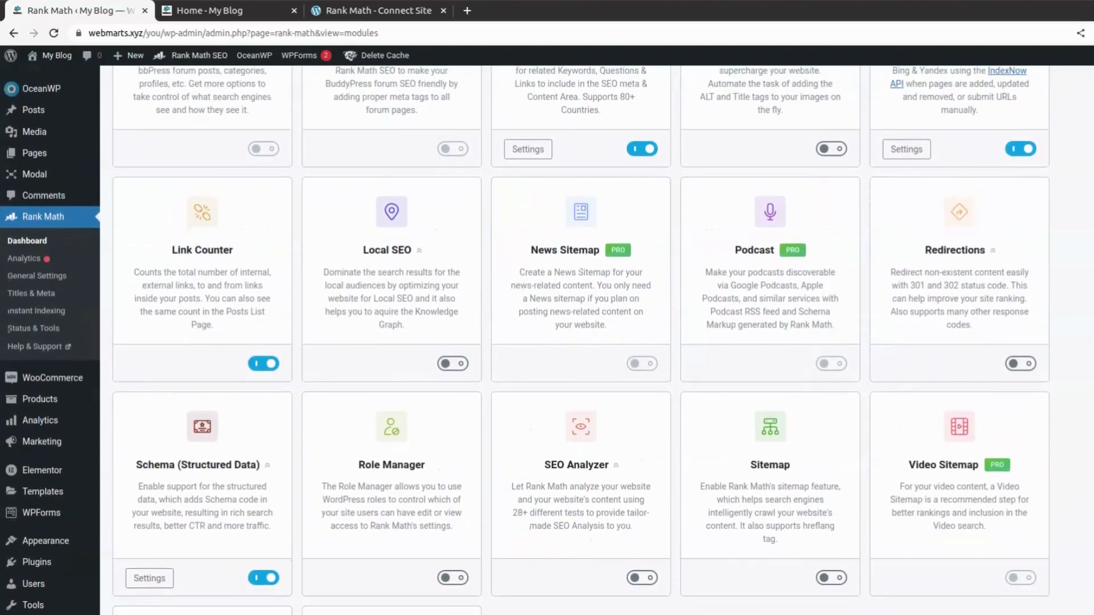
{"action": "left_click", "coordinate": [1018, 364]}
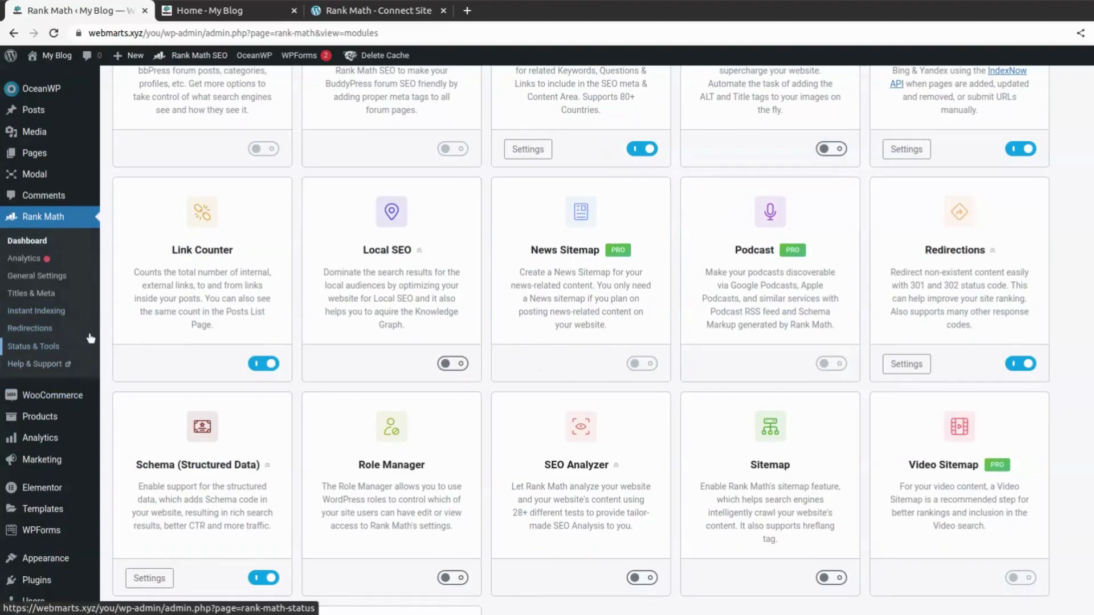
{"action": "scroll", "coordinate": [580, 285], "scroll_direction": "up", "scroll_amount": 5}
{"action": "left_click", "coordinate": [831, 416]}
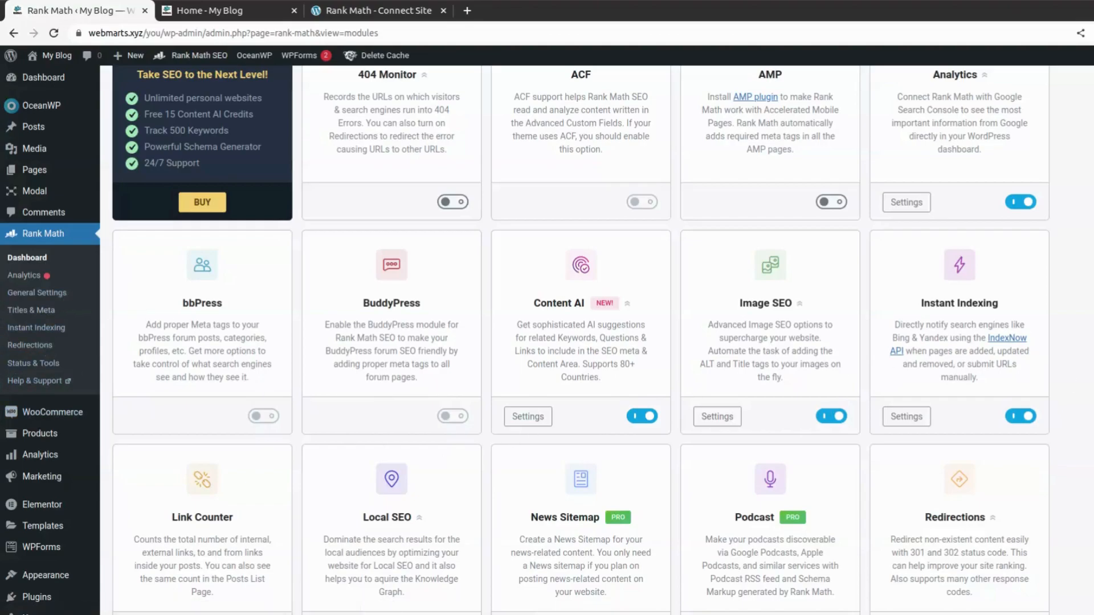
Read the Role Manager and SEO Analyzer entries and enable the SEO Analyzer and Sitemap modules.
{"action": "scroll", "coordinate": [1091, 383], "scroll_direction": "down", "scroll_amount": 5}
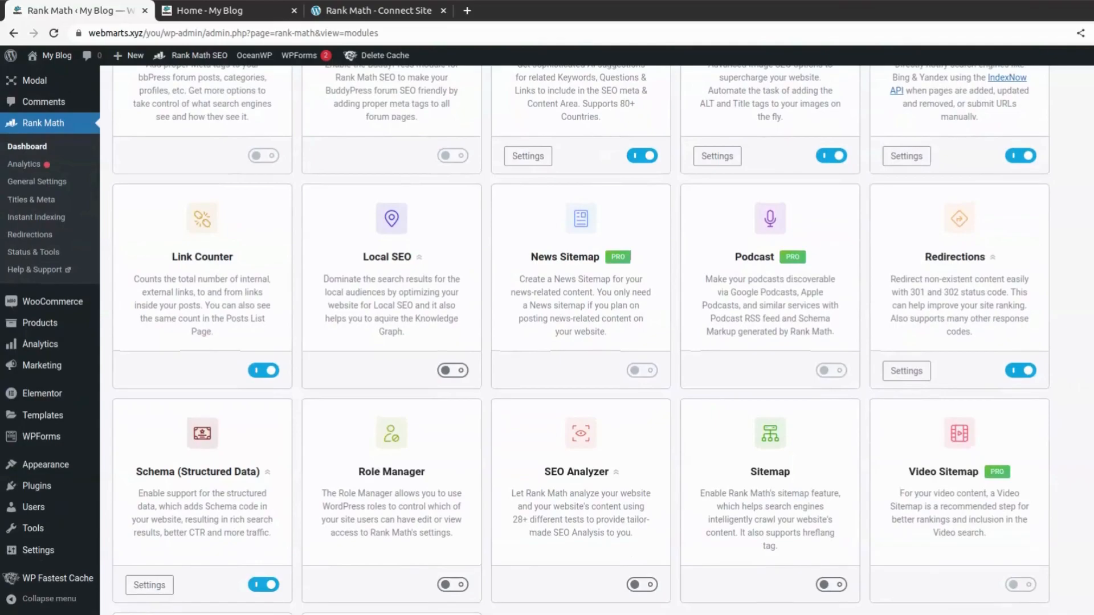
{"action": "scroll", "coordinate": [1071, 320], "scroll_direction": "down", "scroll_amount": 5}
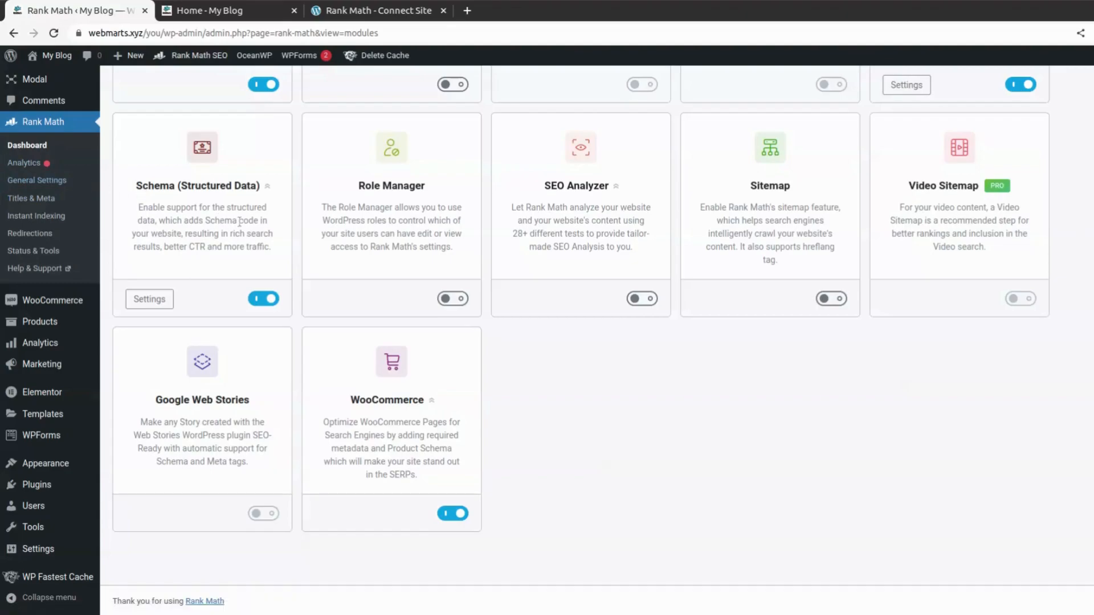
{"action": "triple_click", "coordinate": [361, 185]}
{"action": "left_click", "coordinate": [453, 200]}
{"action": "left_click", "coordinate": [648, 299]}
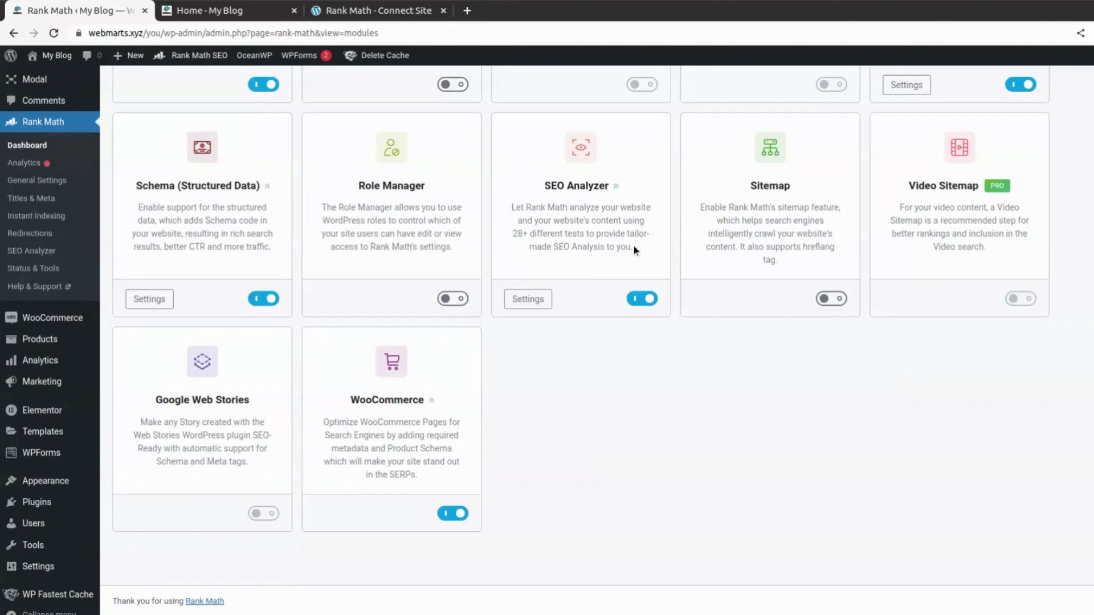
{"action": "left_click_drag", "start_coordinate": [638, 248], "coordinate": [507, 206]}
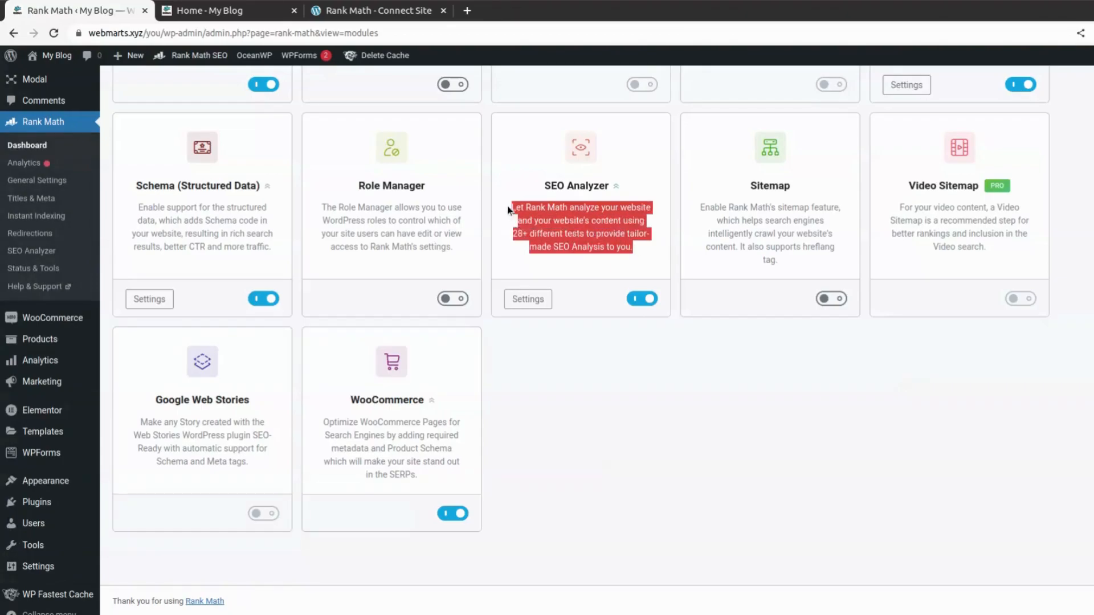
{"action": "left_click", "coordinate": [507, 206]}
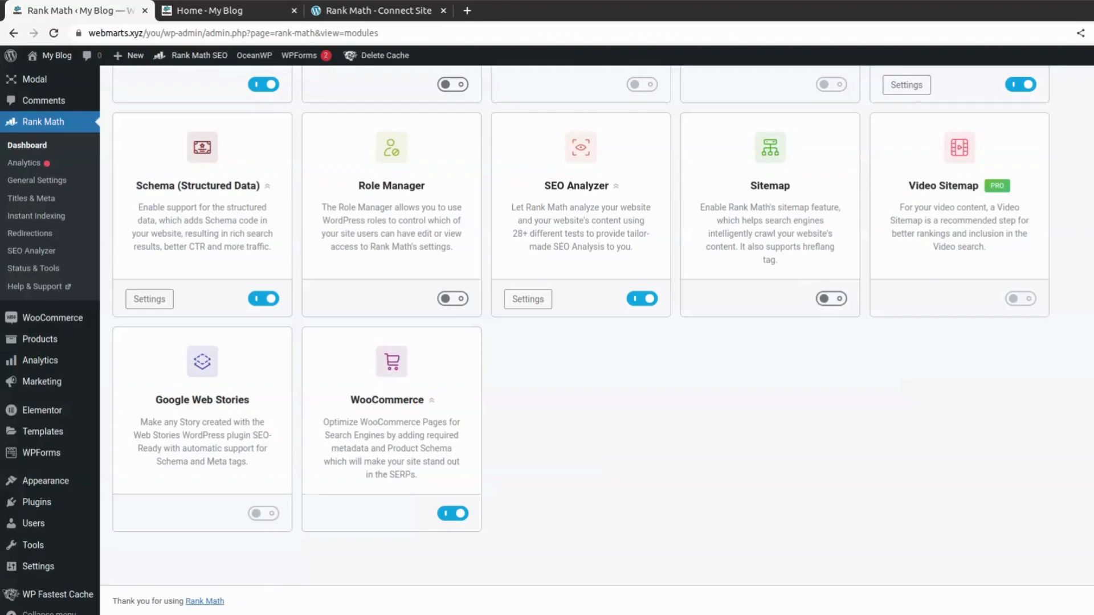
{"action": "left_click", "coordinate": [821, 300]}
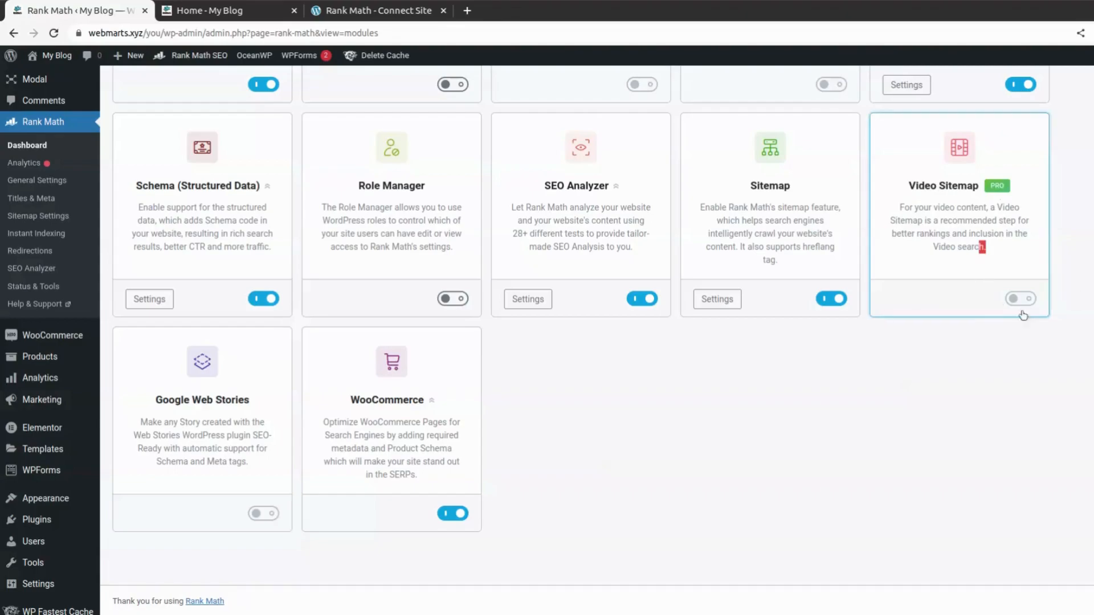
Open and close the PRO pricing page for the Video Sitemap module and review the Google Web Stories module.
{"action": "left_click", "coordinate": [995, 313]}
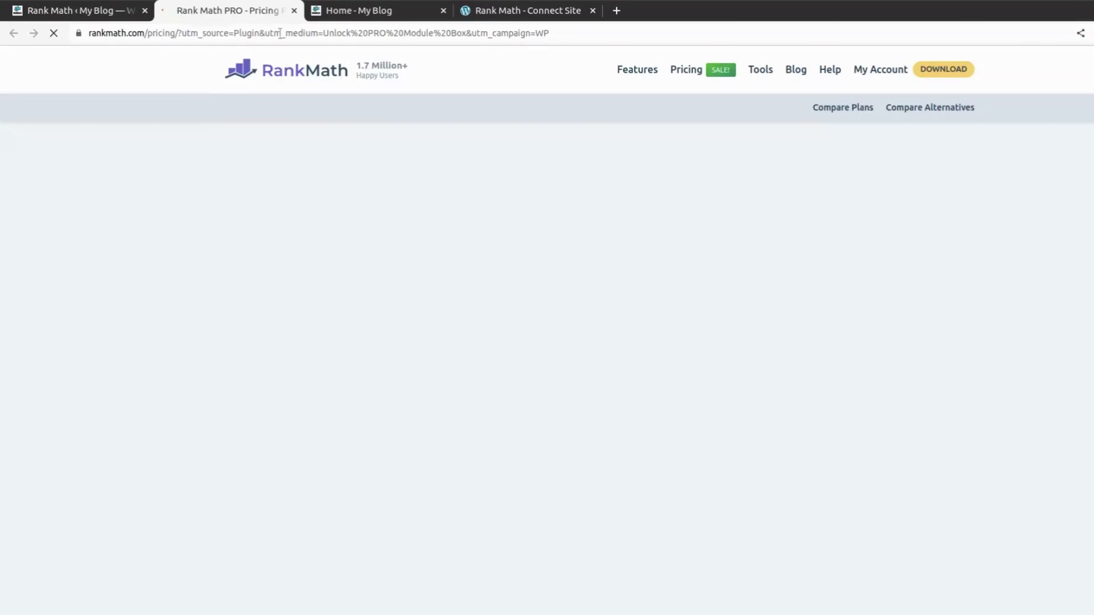
{"action": "left_click", "coordinate": [294, 11]}
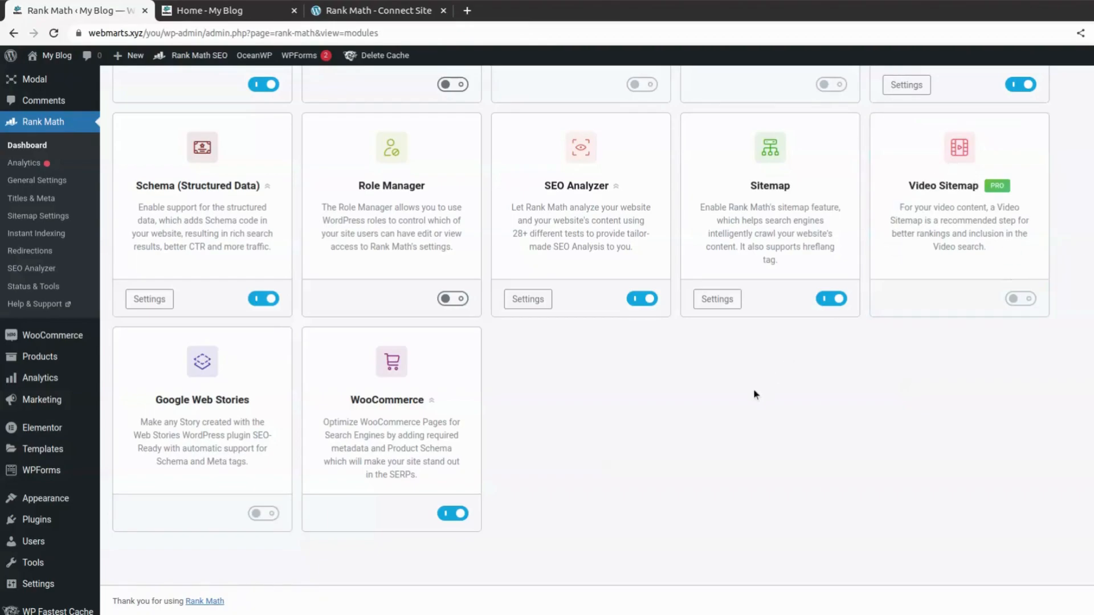
{"action": "scroll", "coordinate": [735, 393], "scroll_direction": "down", "scroll_amount": 1}
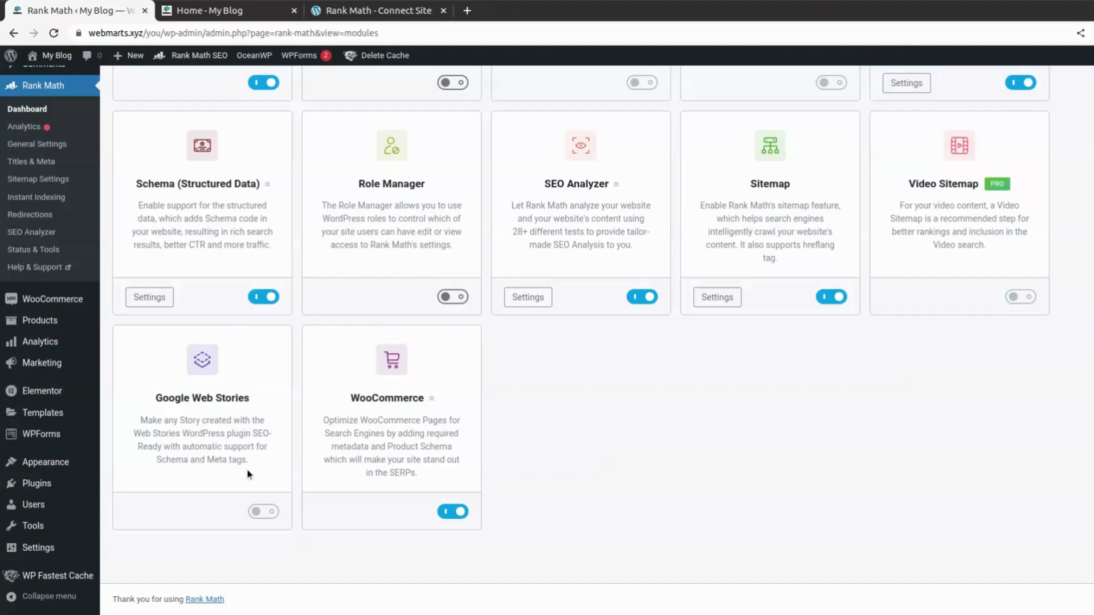
{"action": "mouse_move", "coordinate": [262, 511]}
{"action": "scroll", "coordinate": [374, 400], "scroll_direction": "up", "scroll_amount": 10}
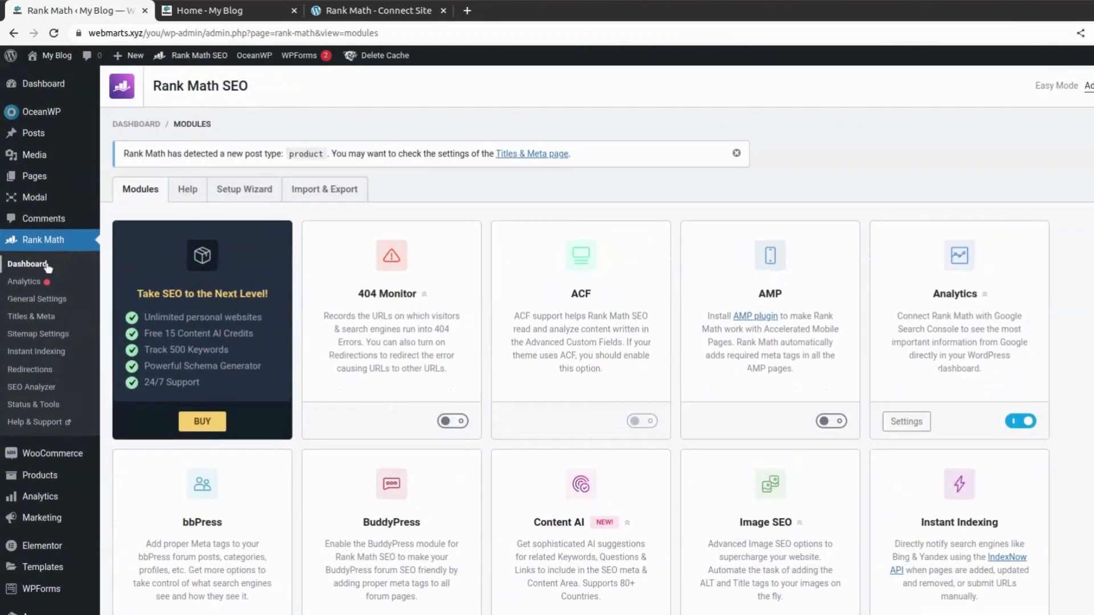
Open Rank Math's Analytics page and read the listed benefits of connecting a Rank Math account.
{"action": "left_click", "coordinate": [15, 284]}
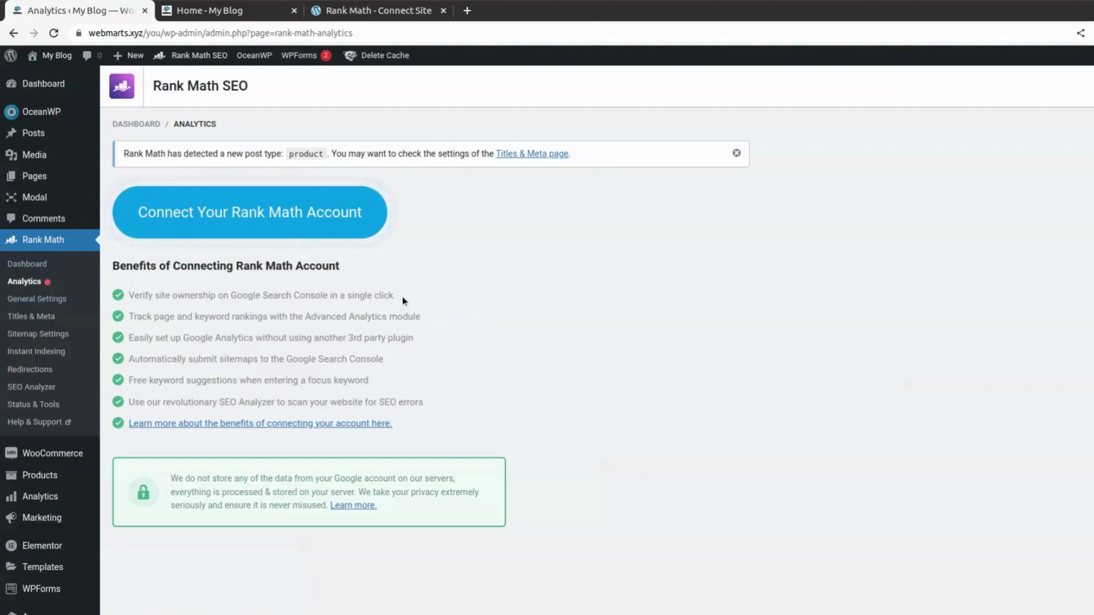
{"action": "triple_click", "coordinate": [133, 302]}
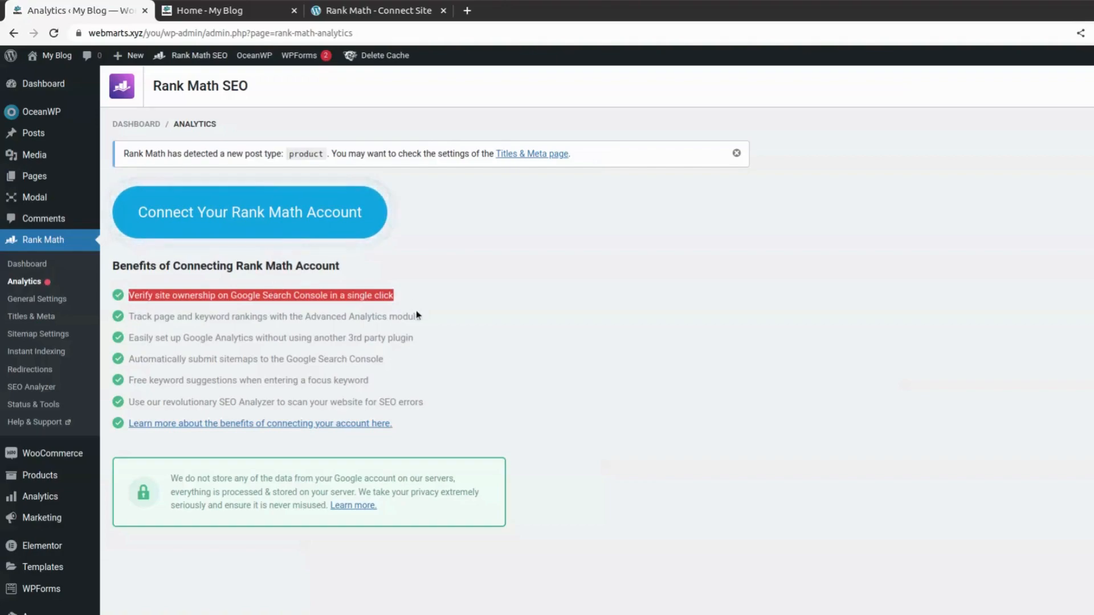
{"action": "left_click_drag", "start_coordinate": [455, 317], "coordinate": [118, 321]}
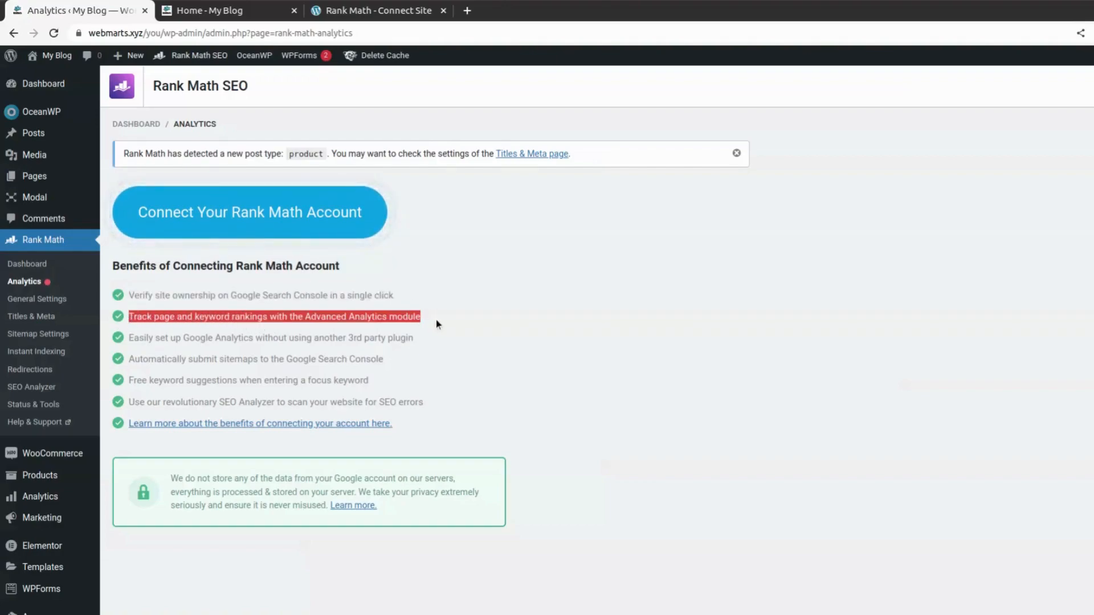
{"action": "left_click", "coordinate": [424, 336]}
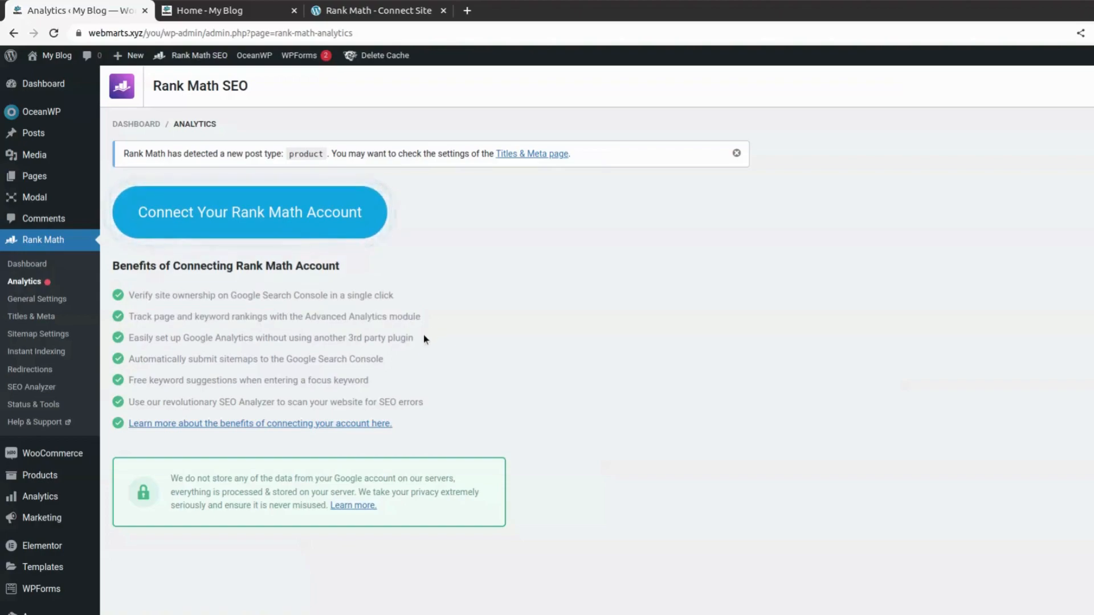
{"action": "left_click_drag", "start_coordinate": [424, 404], "coordinate": [122, 316]}
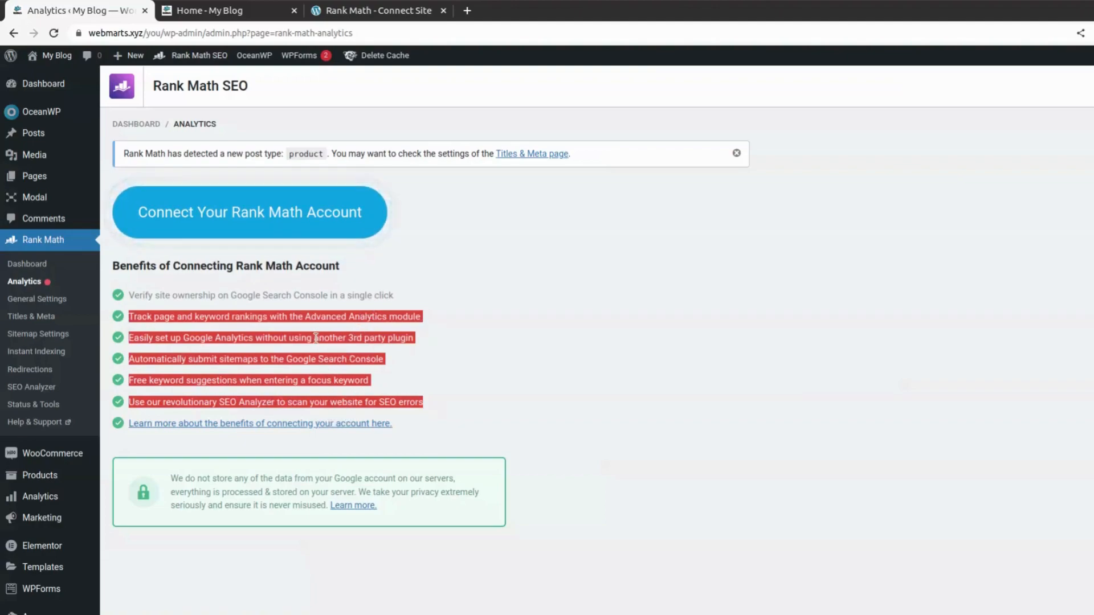
{"action": "left_click", "coordinate": [470, 346]}
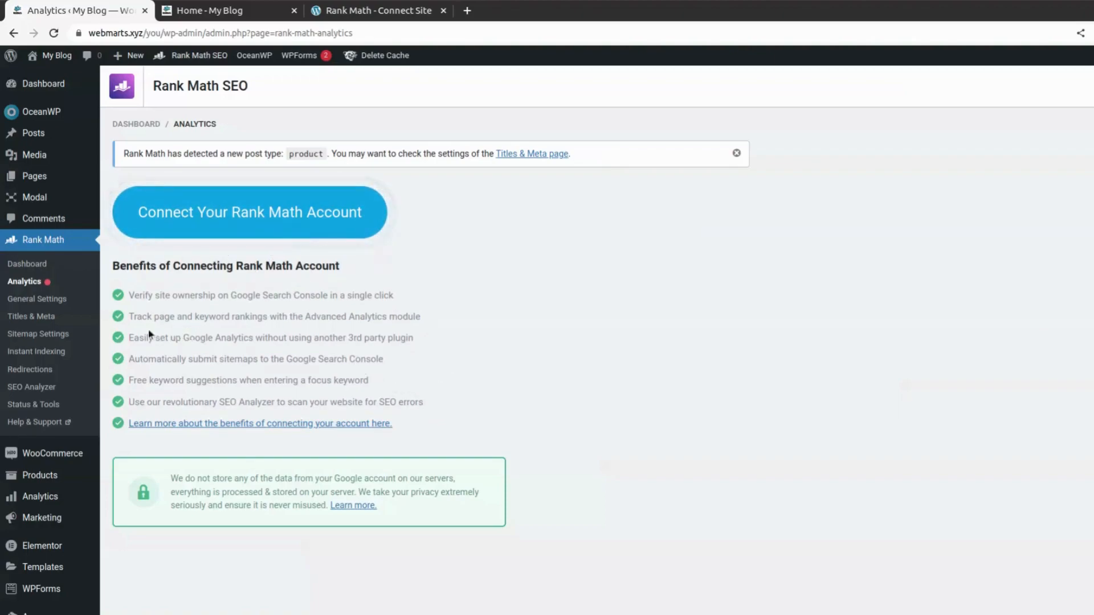
Open Rank Math's General Settings and review the Links options from Strip Category Base to Open External Links in New Tab/Window.
{"action": "left_click", "coordinate": [37, 300]}
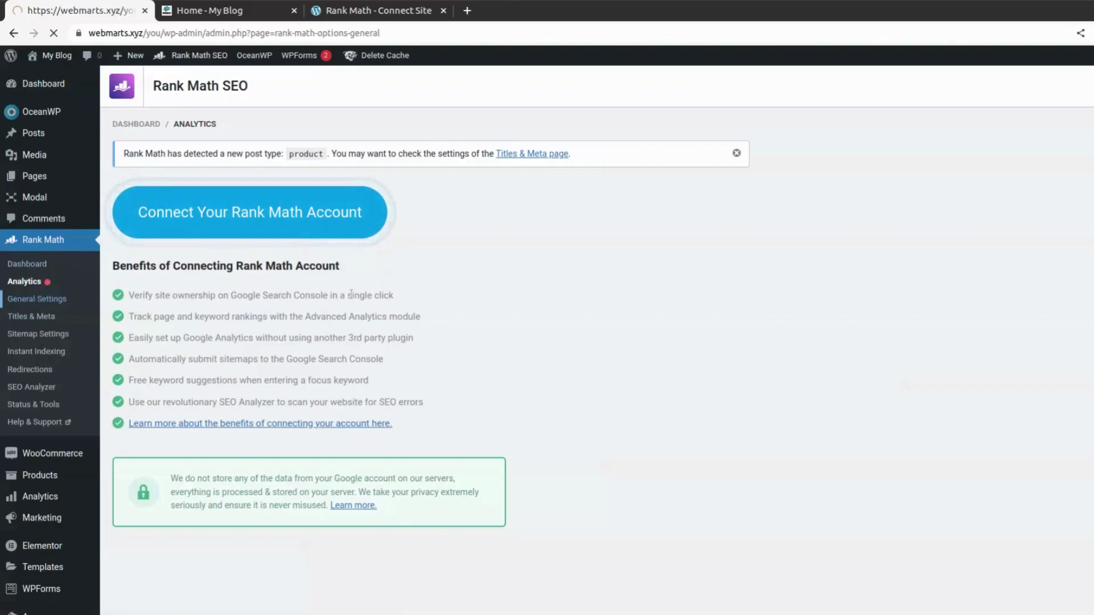
{"action": "scroll", "coordinate": [351, 294], "scroll_direction": "down", "scroll_amount": 2}
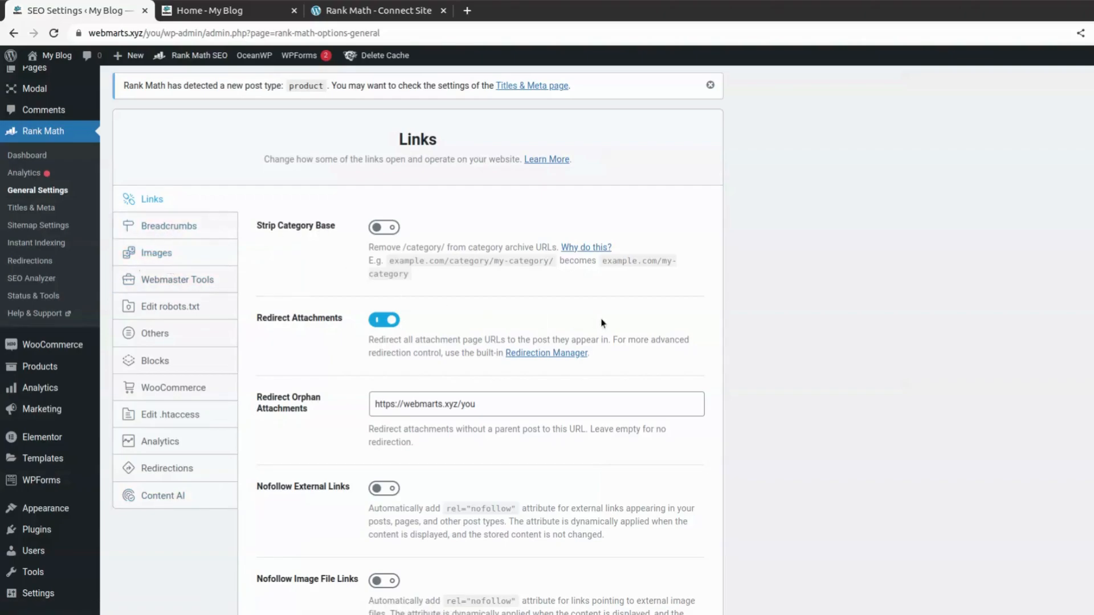
{"action": "scroll", "coordinate": [603, 325], "scroll_direction": "down", "scroll_amount": 5}
{"action": "scroll", "coordinate": [601, 317], "scroll_direction": "up", "scroll_amount": 5}
{"action": "scroll", "coordinate": [602, 320], "scroll_direction": "down", "scroll_amount": 1}
{"action": "scroll", "coordinate": [602, 320], "scroll_direction": "up", "scroll_amount": 1}
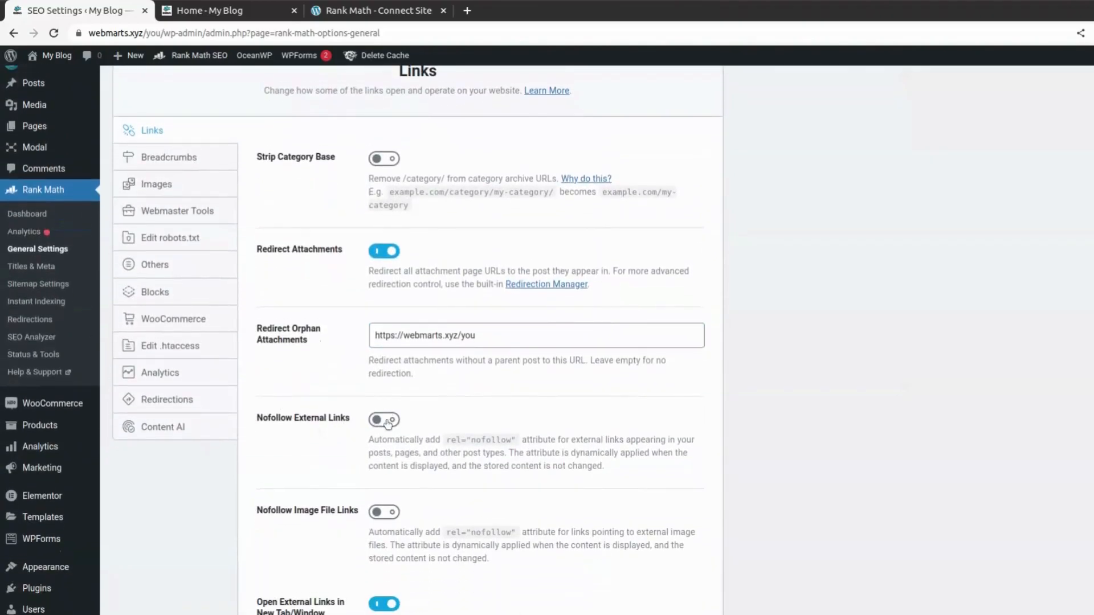
{"action": "scroll", "coordinate": [403, 486], "scroll_direction": "down", "scroll_amount": 4}
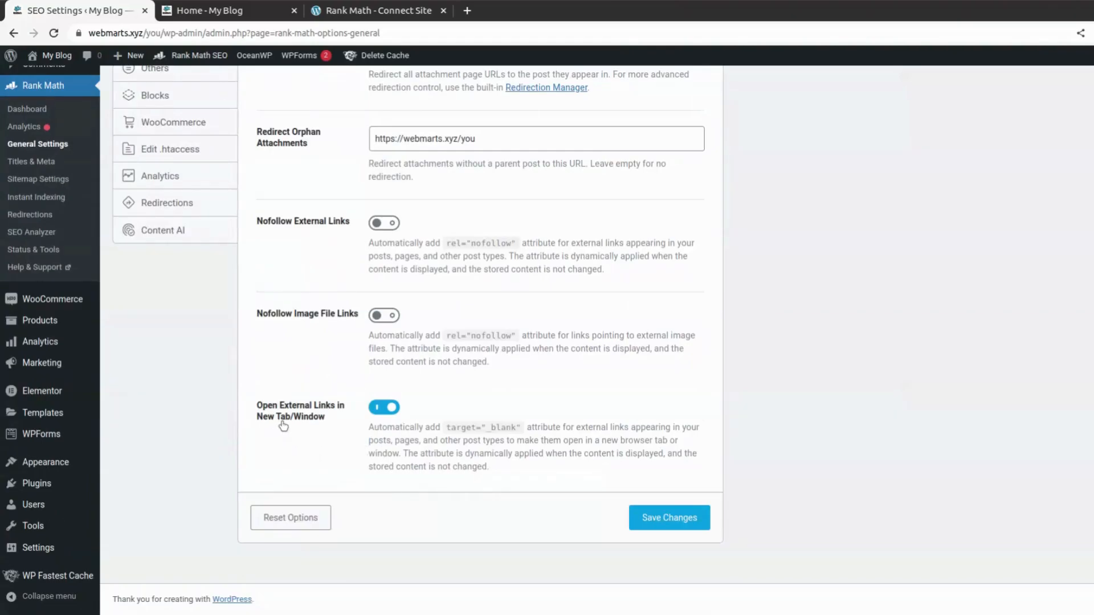
{"action": "scroll", "coordinate": [423, 424], "scroll_direction": "up", "scroll_amount": 5}
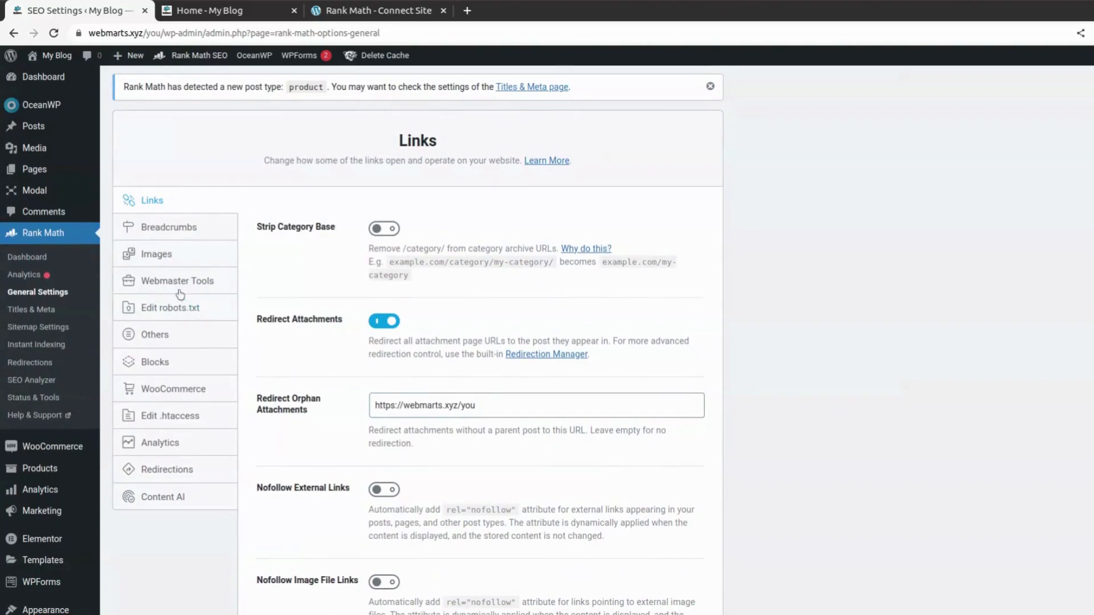
View the Breadcrumbs settings, and enable adding missing ALT and TITLE attributes in the Images settings.
{"action": "left_click", "coordinate": [153, 235]}
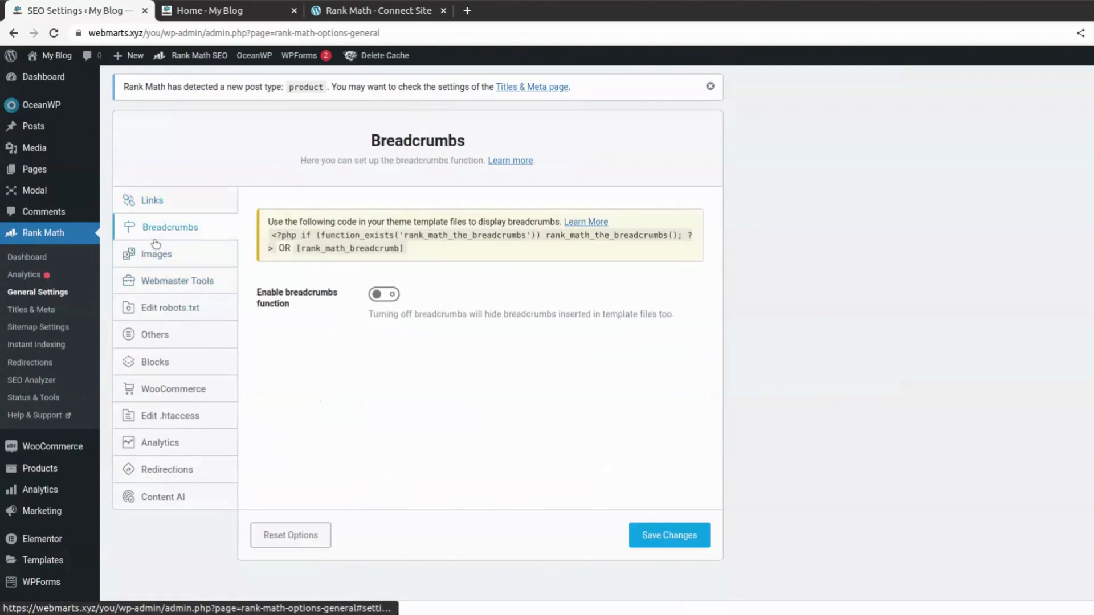
{"action": "left_click", "coordinate": [204, 254]}
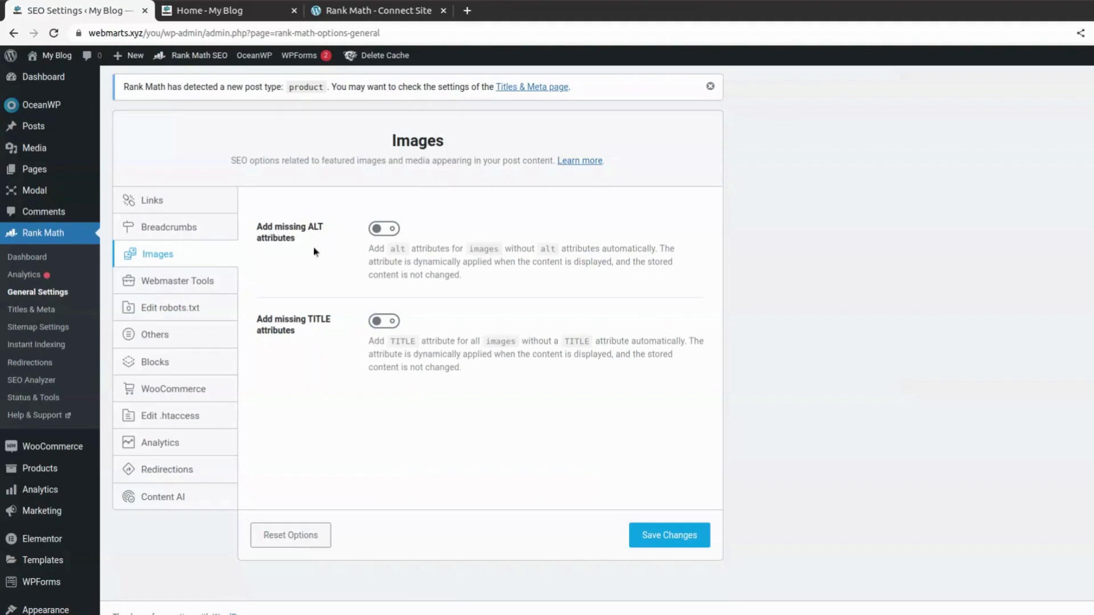
{"action": "left_click", "coordinate": [385, 321]}
{"action": "left_click", "coordinate": [384, 228]}
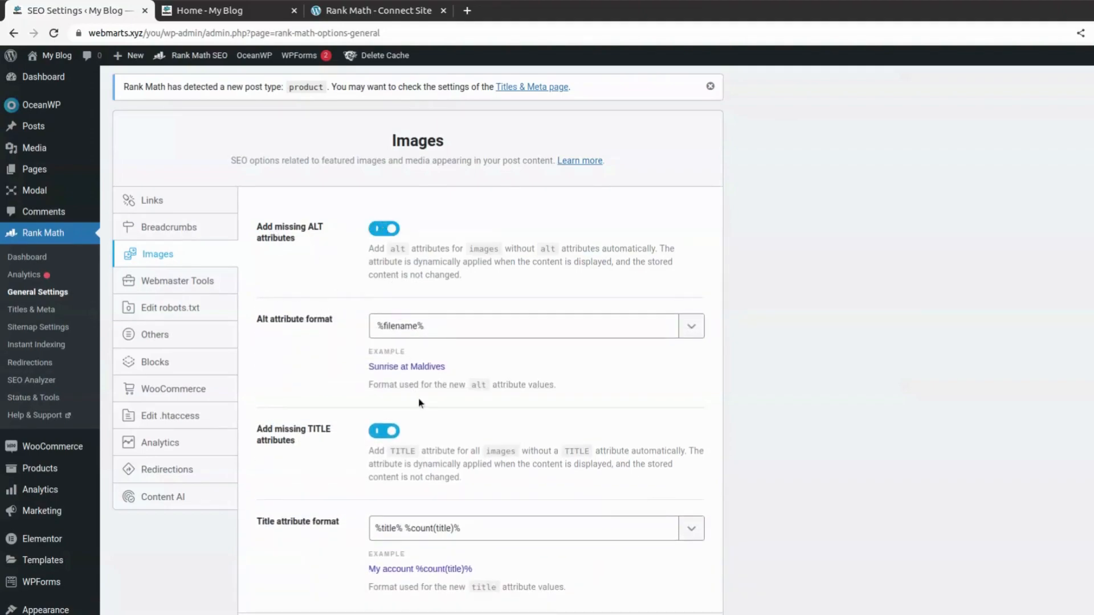
{"action": "scroll", "coordinate": [414, 393], "scroll_direction": "down", "scroll_amount": 3}
{"action": "scroll", "coordinate": [414, 393], "scroll_direction": "up", "scroll_amount": 5}
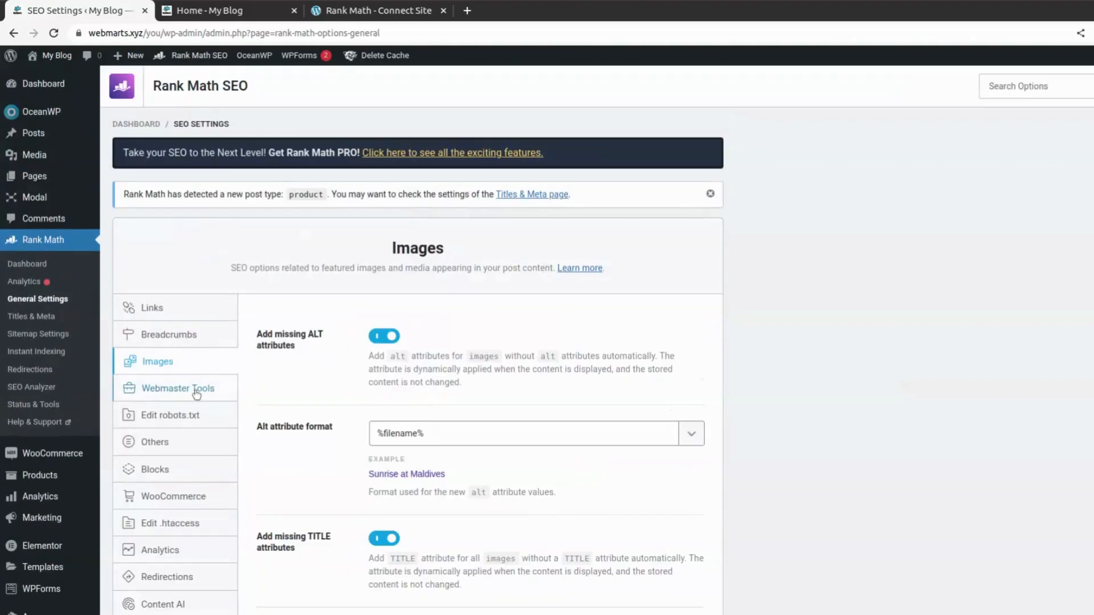
Review the verification fields in the Webmaster Tools settings and view the robots.txt editor.
{"action": "left_click", "coordinate": [196, 392]}
{"action": "scroll", "coordinate": [467, 358], "scroll_direction": "down", "scroll_amount": 3}
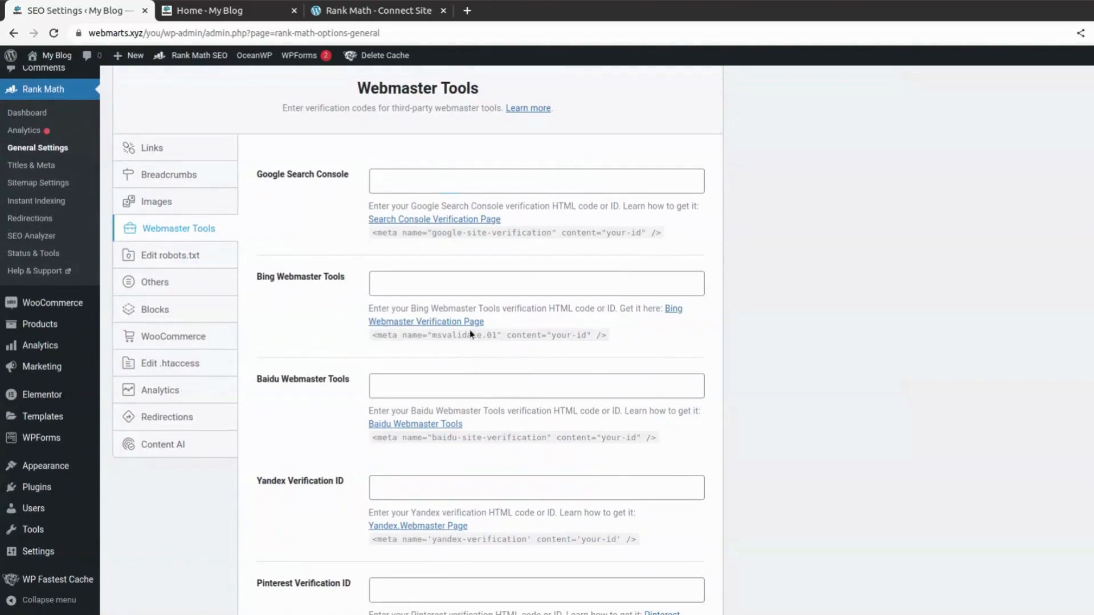
{"action": "scroll", "coordinate": [471, 335], "scroll_direction": "down", "scroll_amount": 1}
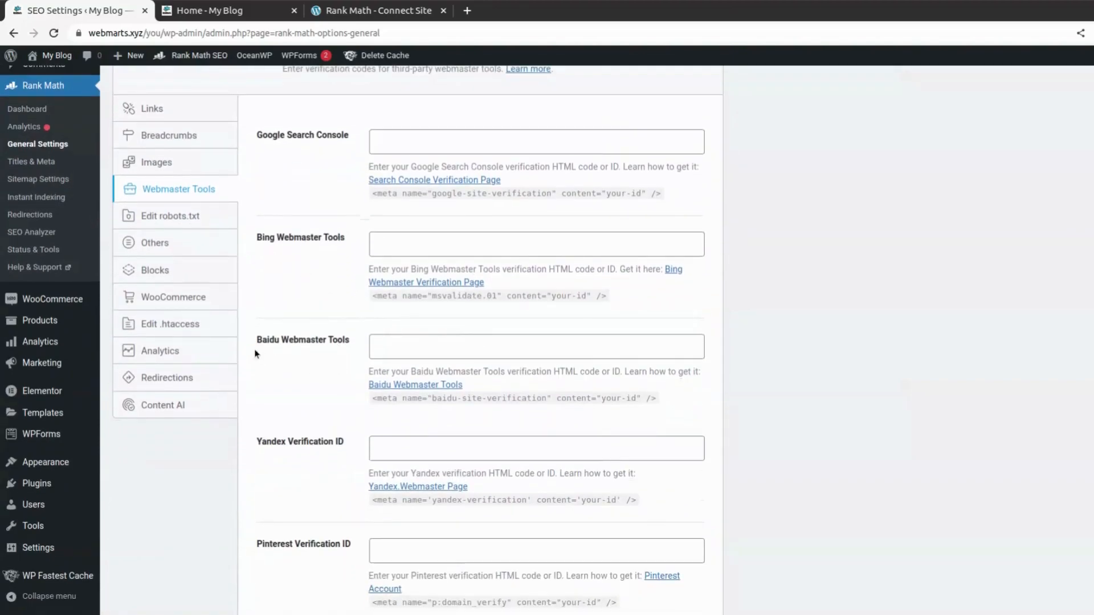
{"action": "scroll", "coordinate": [310, 478], "scroll_direction": "down", "scroll_amount": 5}
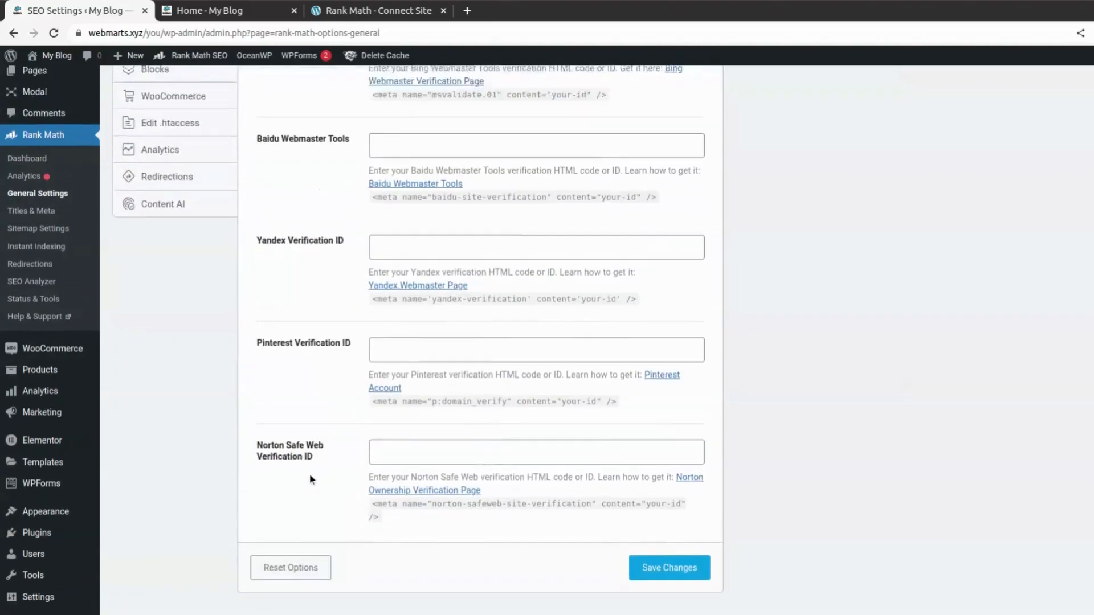
{"action": "scroll", "coordinate": [311, 478], "scroll_direction": "up", "scroll_amount": 8}
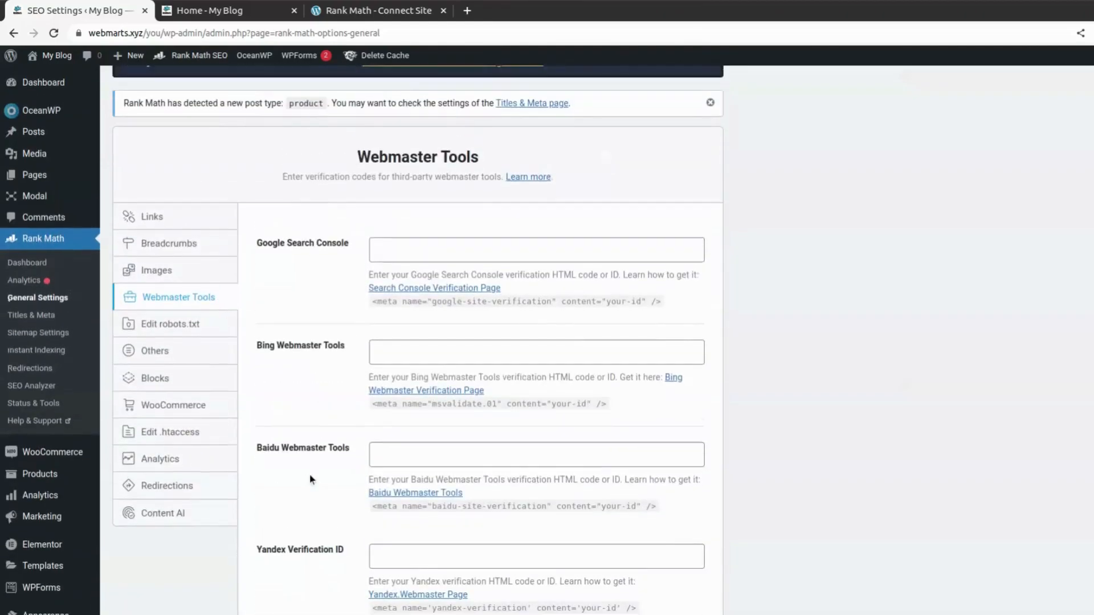
{"action": "left_click", "coordinate": [158, 332]}
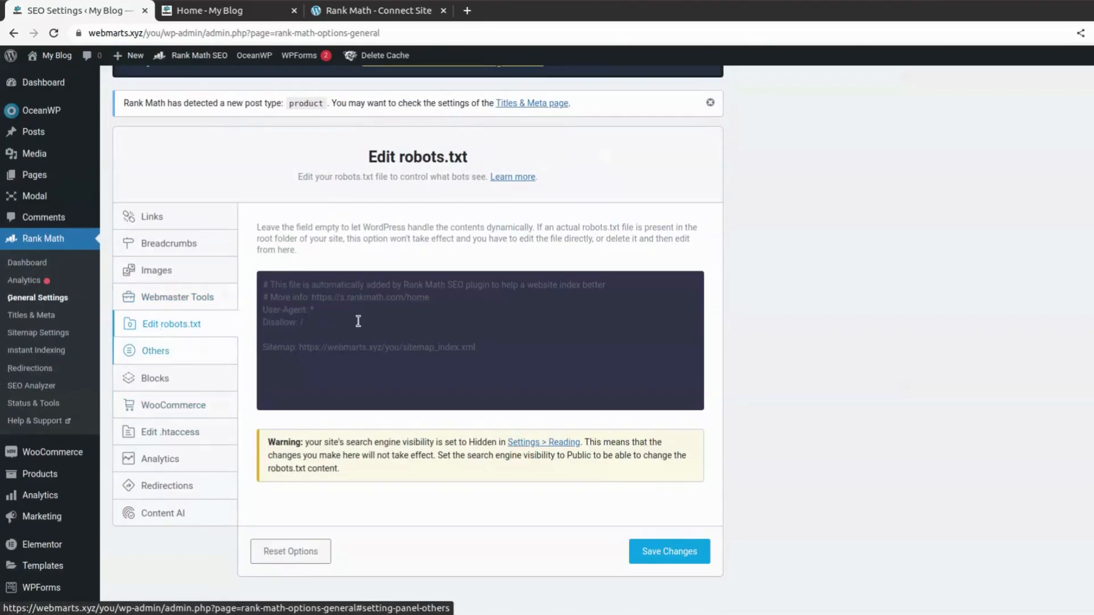
Examine the Headless CMS, SEO score and RSS options in the Others settings and look at the site's home page.
{"action": "left_click", "coordinate": [188, 350]}
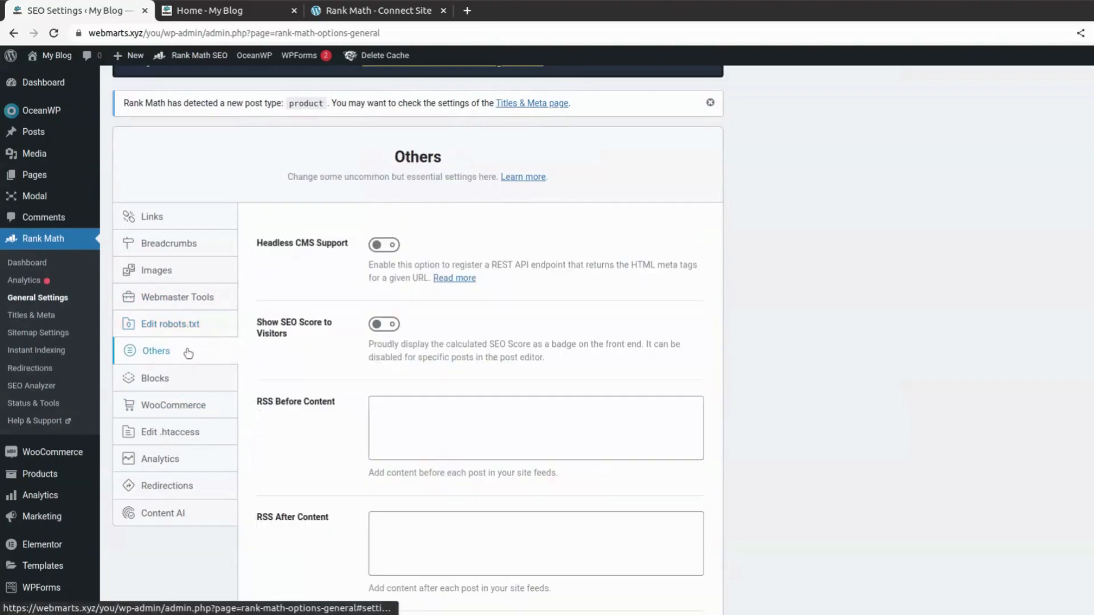
{"action": "left_click", "coordinate": [372, 433]}
{"action": "scroll", "coordinate": [372, 434], "scroll_direction": "down", "scroll_amount": 2}
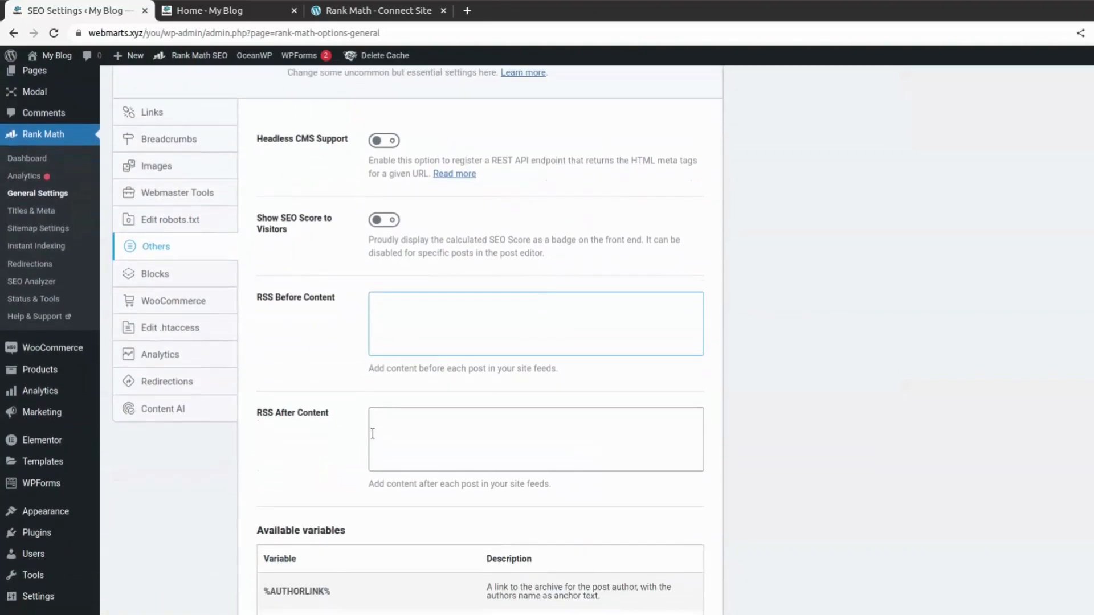
{"action": "scroll", "coordinate": [288, 237], "scroll_direction": "up", "scroll_amount": 1}
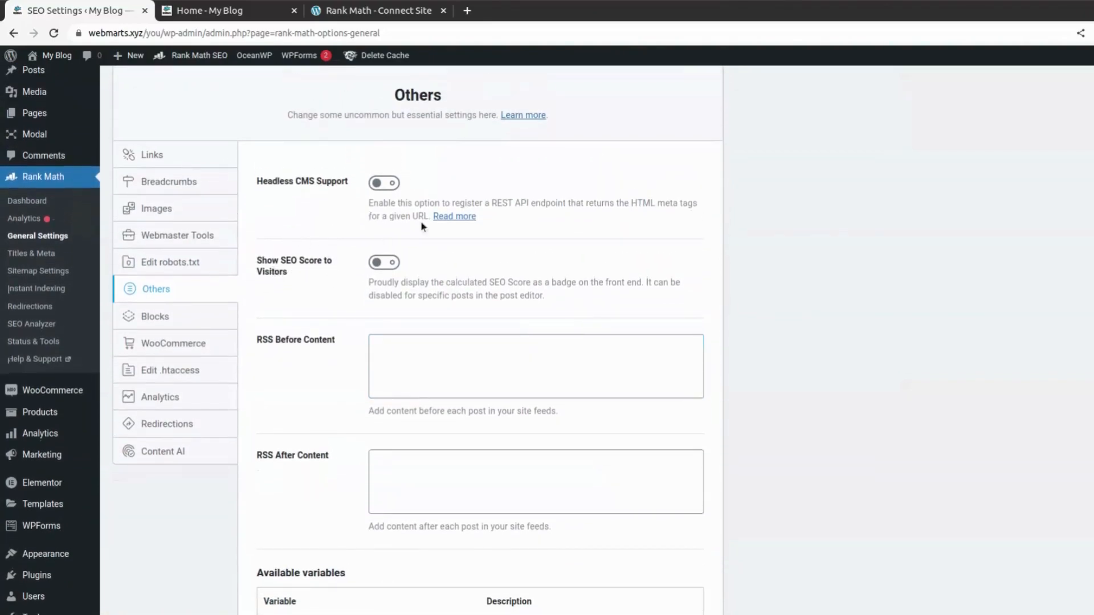
{"action": "left_click", "coordinate": [198, 11]}
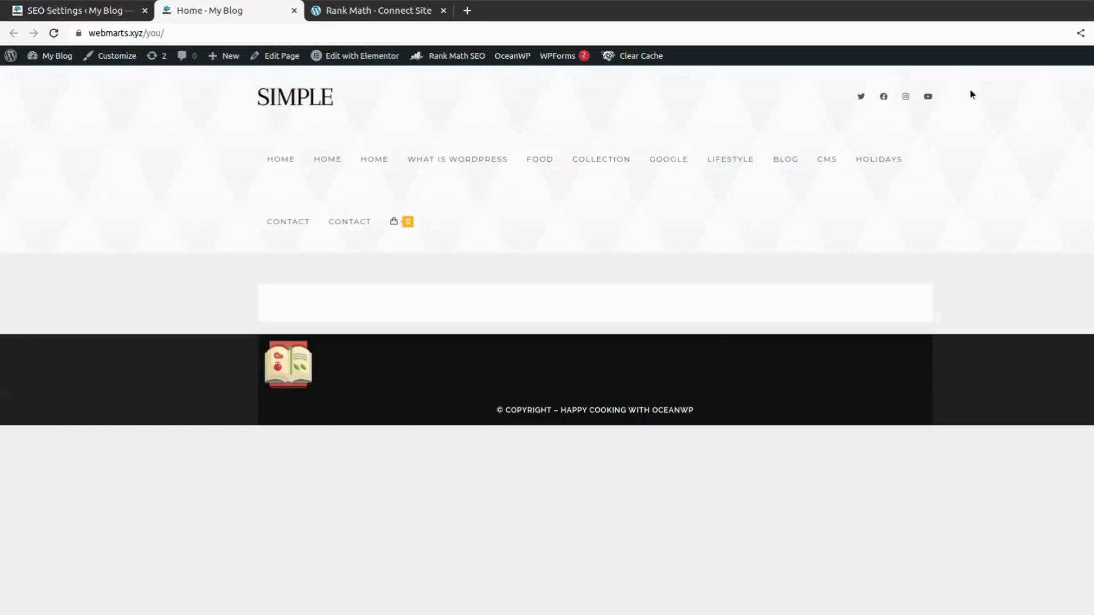
{"action": "left_click", "coordinate": [82, 12]}
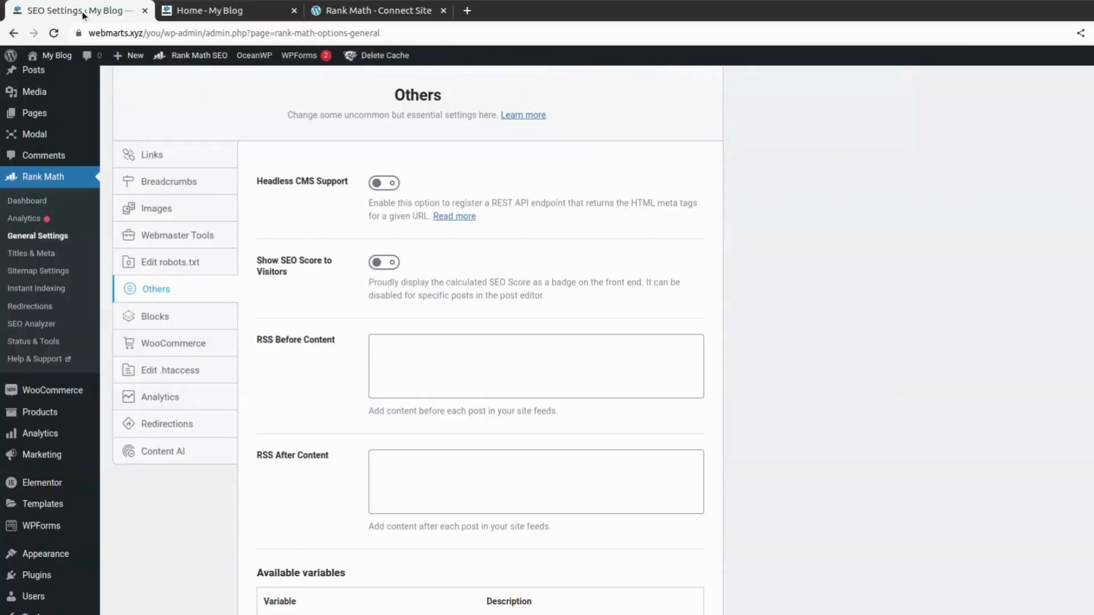
Enable Headless CMS Support and Show SEO Score to Visitors, include Pages in the SEO Score Post Types, and save the changes.
{"action": "left_click", "coordinate": [384, 183]}
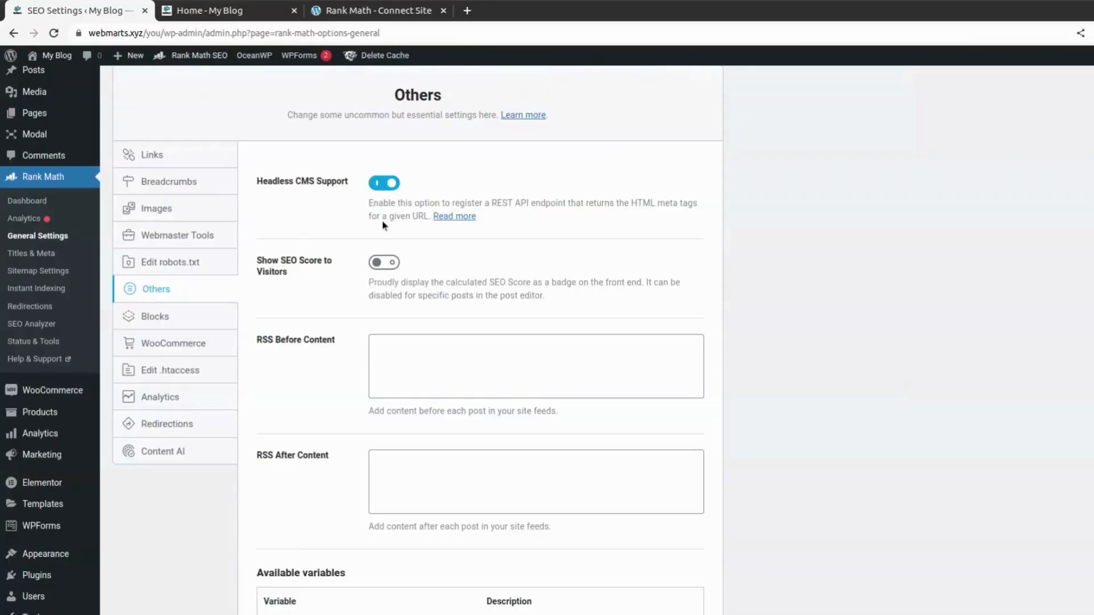
{"action": "left_click", "coordinate": [384, 262]}
{"action": "left_click", "coordinate": [540, 374]}
{"action": "scroll", "coordinate": [661, 439], "scroll_direction": "down", "scroll_amount": 3}
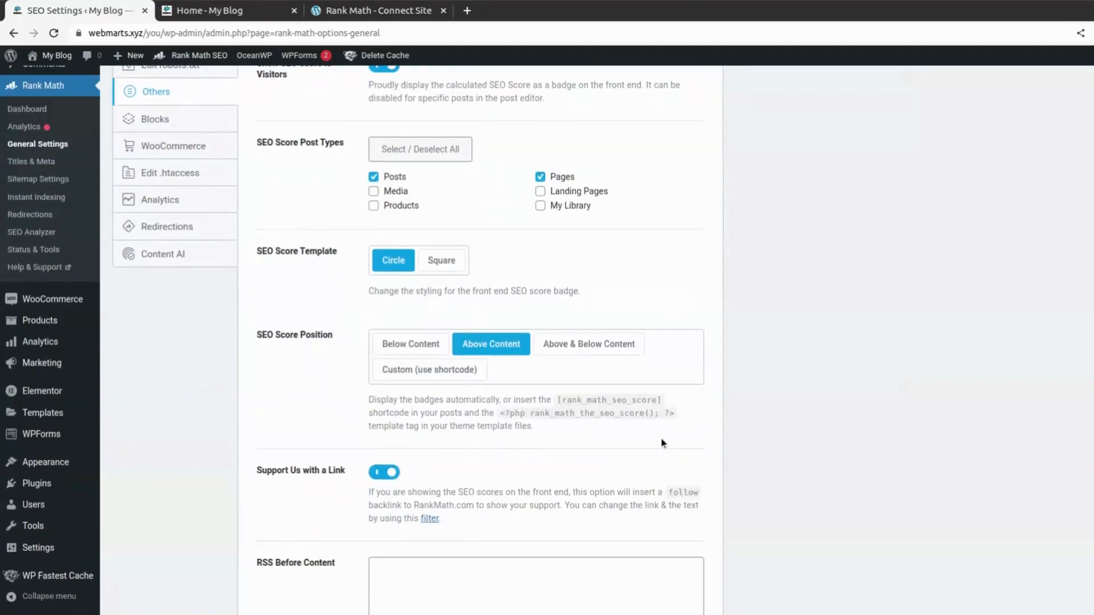
{"action": "scroll", "coordinate": [661, 443], "scroll_direction": "down", "scroll_amount": 5}
{"action": "scroll", "coordinate": [703, 446], "scroll_direction": "down", "scroll_amount": 4}
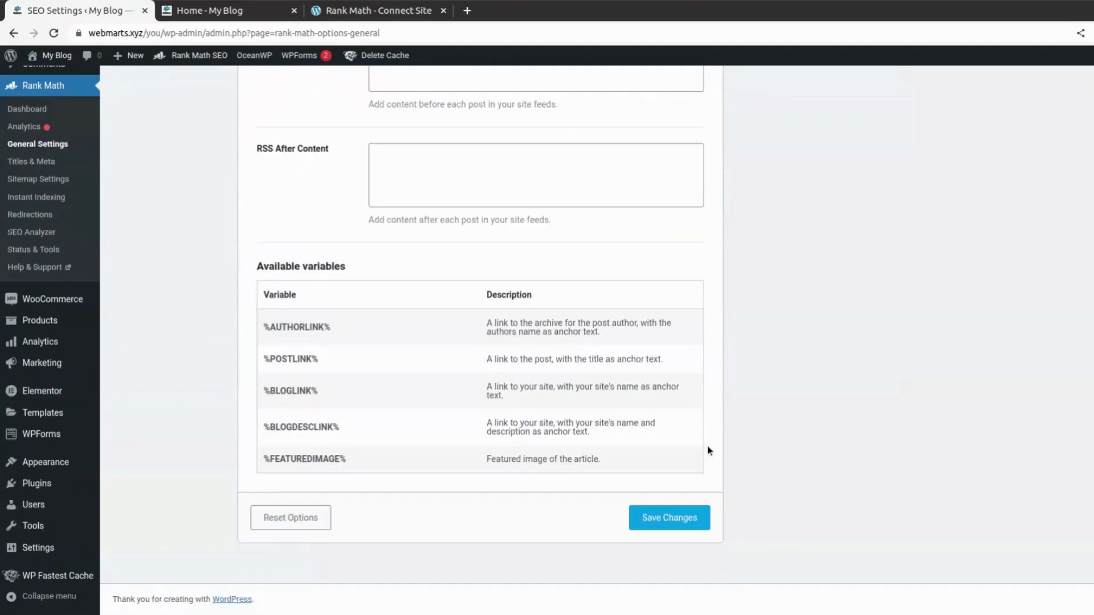
{"action": "left_click", "coordinate": [653, 523]}
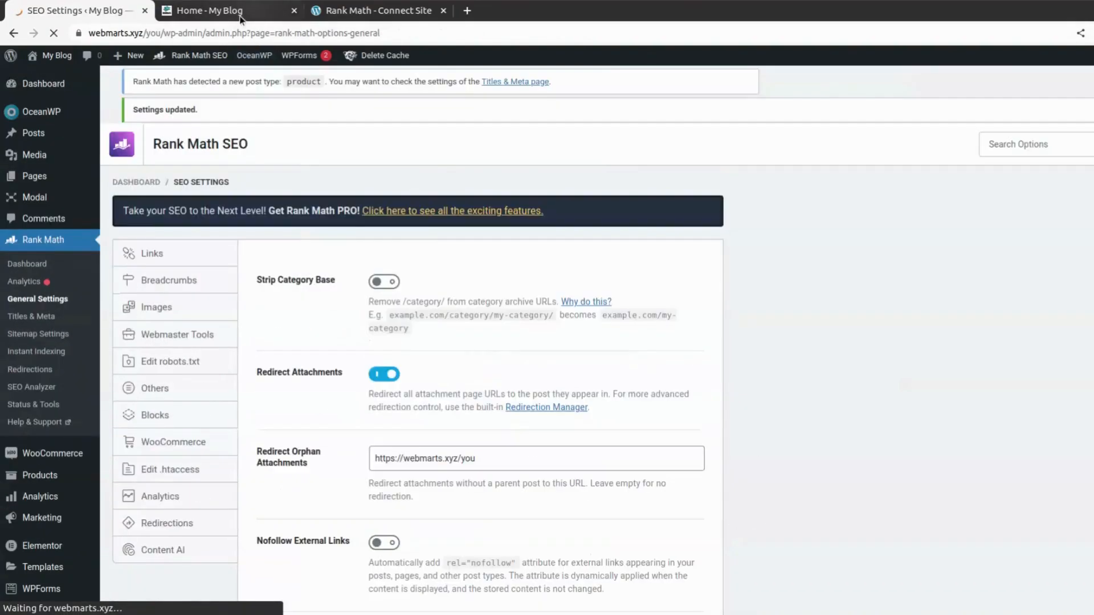
Reload the site's front end and open the third Home page to look for the SEO score badge.
{"action": "left_click", "coordinate": [239, 10]}
{"action": "left_click", "coordinate": [54, 34]}
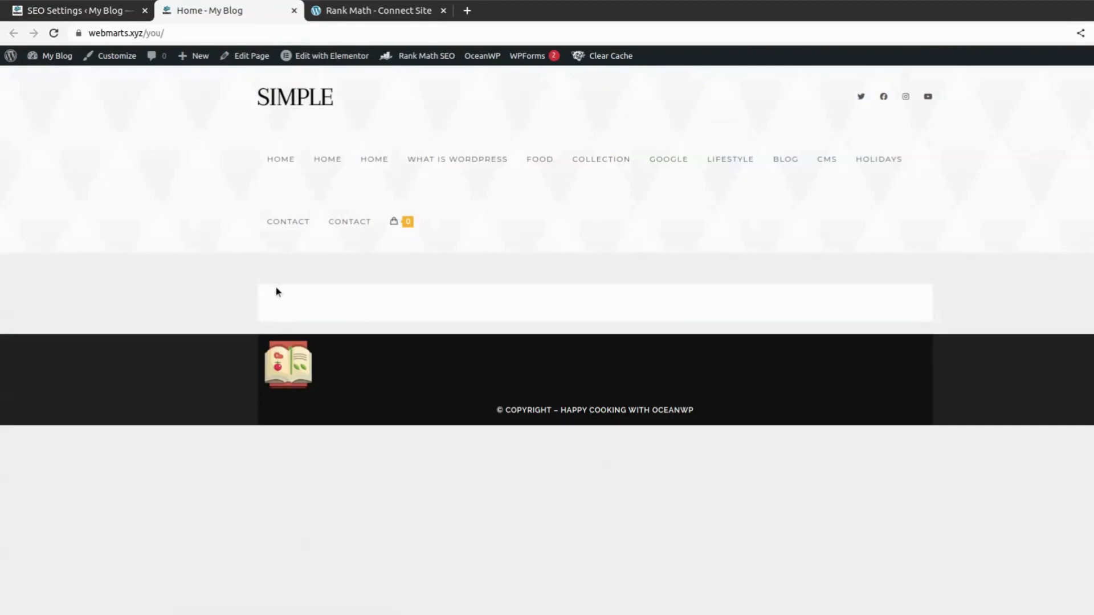
{"action": "left_click", "coordinate": [371, 171]}
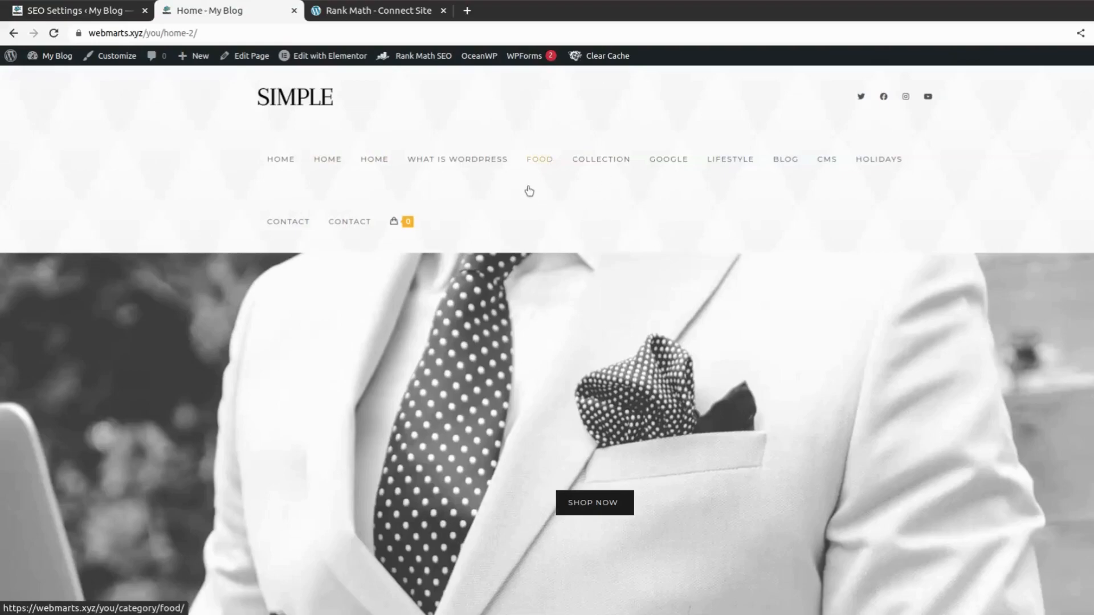
{"action": "scroll", "coordinate": [530, 191], "scroll_direction": "down", "scroll_amount": 3}
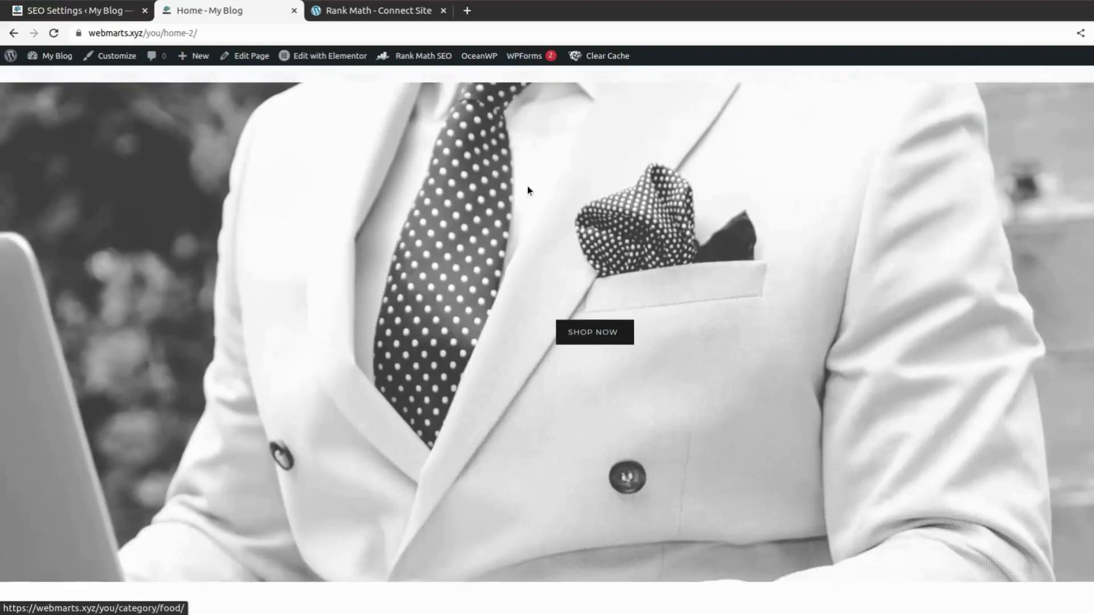
Return to the SEO settings and review the SEO score options, the Blocks settings and the WooCommerce settings.
{"action": "left_click", "coordinate": [116, 18]}
{"action": "scroll", "coordinate": [583, 375], "scroll_direction": "down", "scroll_amount": 5}
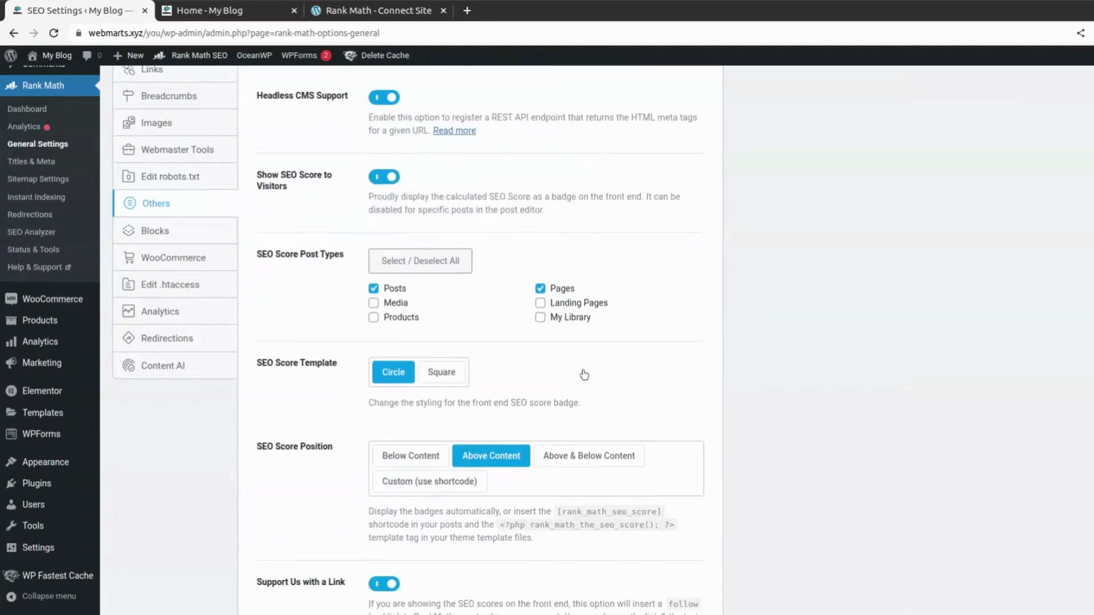
{"action": "left_click", "coordinate": [178, 228]}
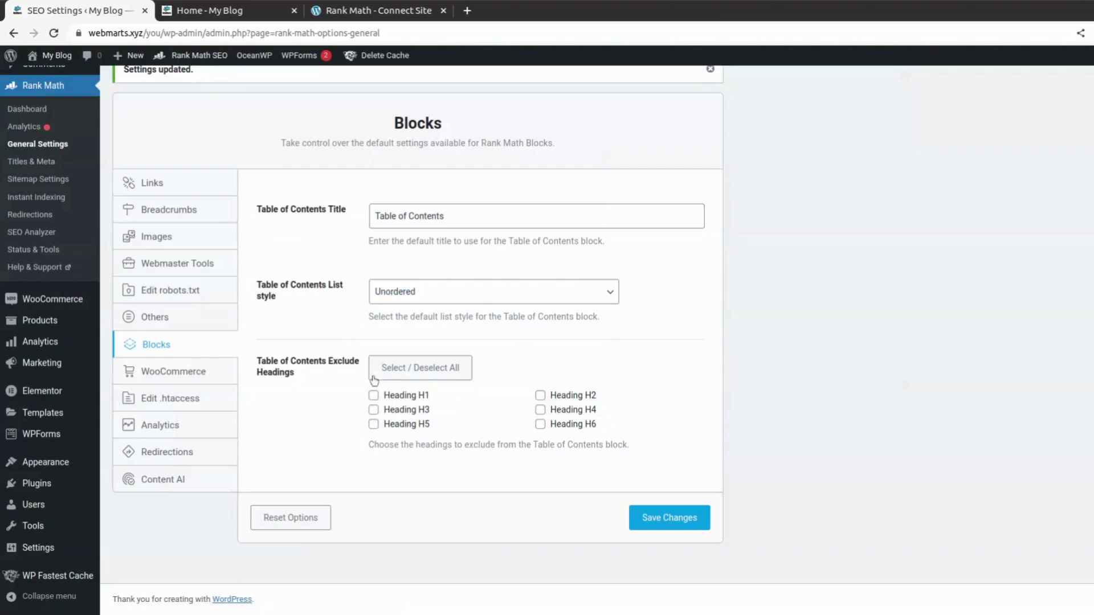
{"action": "left_click", "coordinate": [172, 377]}
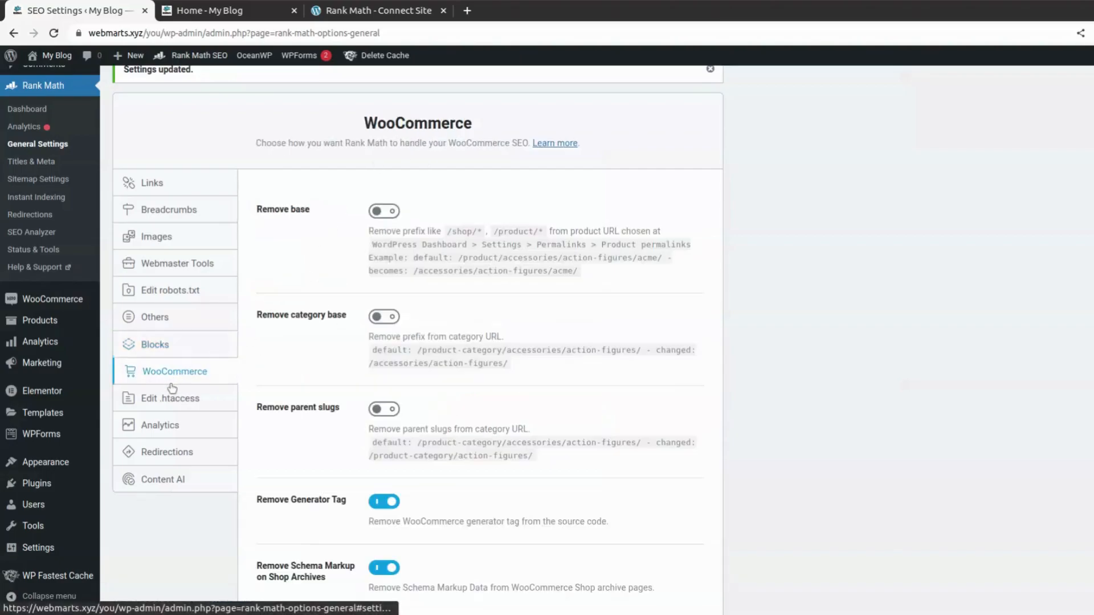
Review the Edit .htaccess and Analytics settings, and open the Redirections settings.
{"action": "left_click", "coordinate": [177, 398]}
{"action": "left_click", "coordinate": [181, 427]}
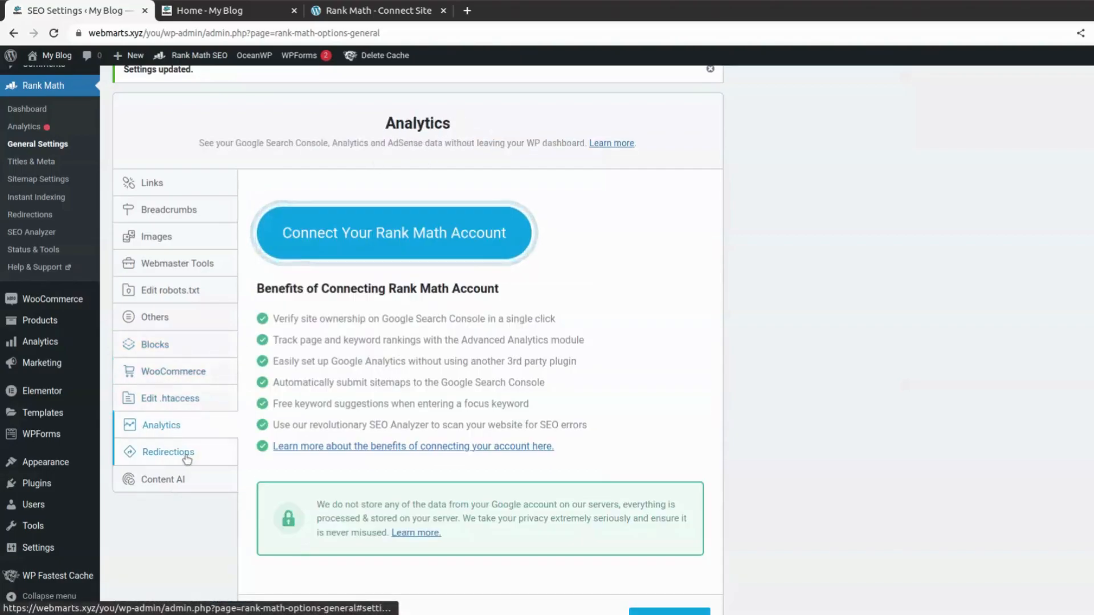
{"action": "left_click", "coordinate": [186, 456]}
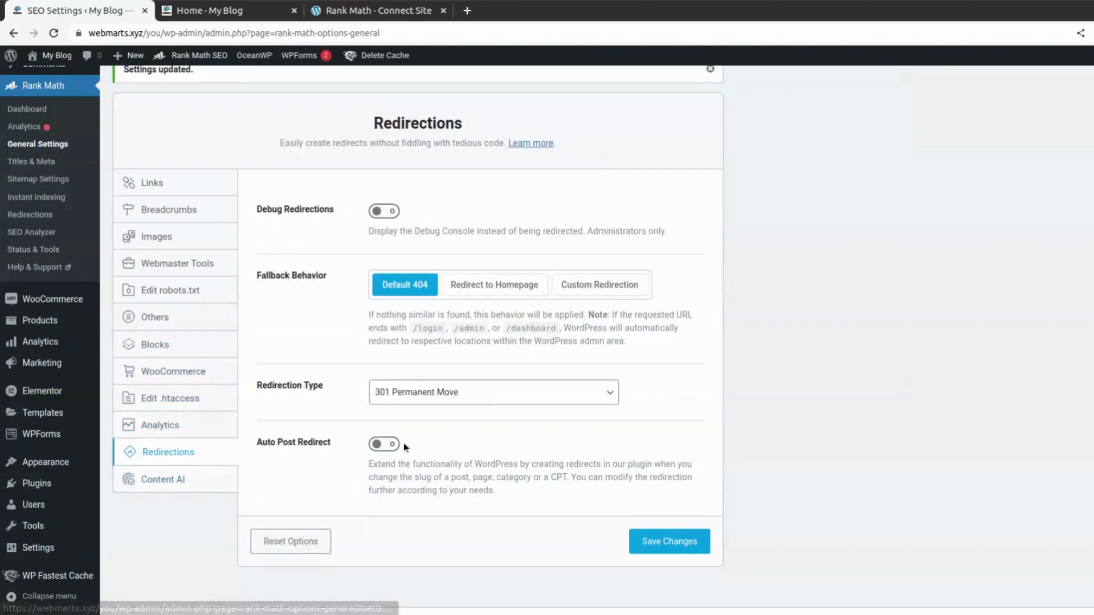
Examine the Redirections options and try Redirect to Homepage as the Fallback Behavior.
{"action": "scroll", "coordinate": [404, 443], "scroll_direction": "down", "scroll_amount": 1}
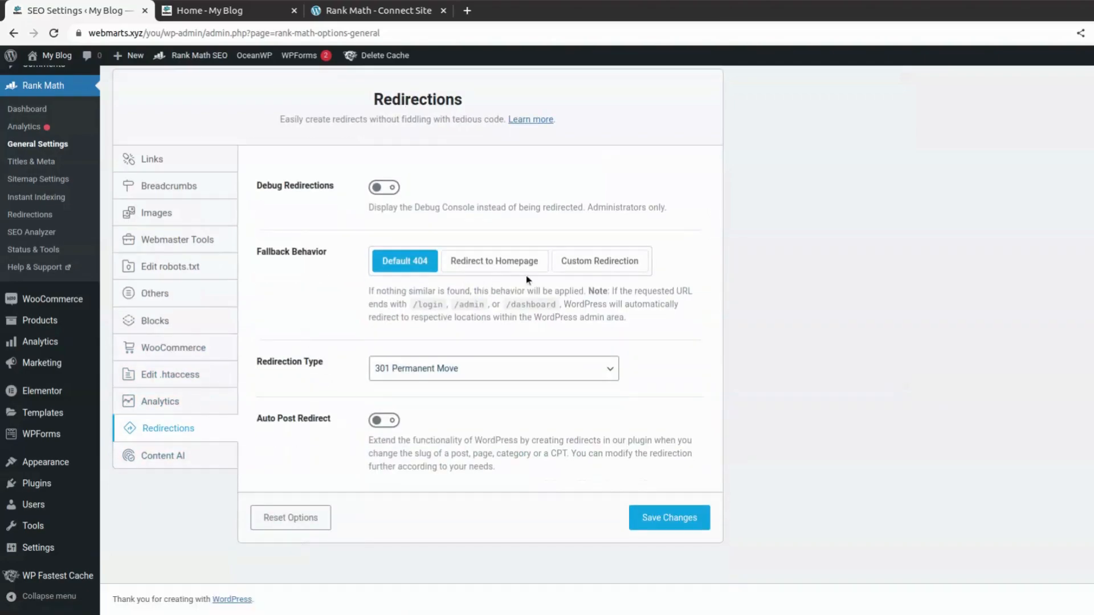
{"action": "left_click", "coordinate": [473, 377]}
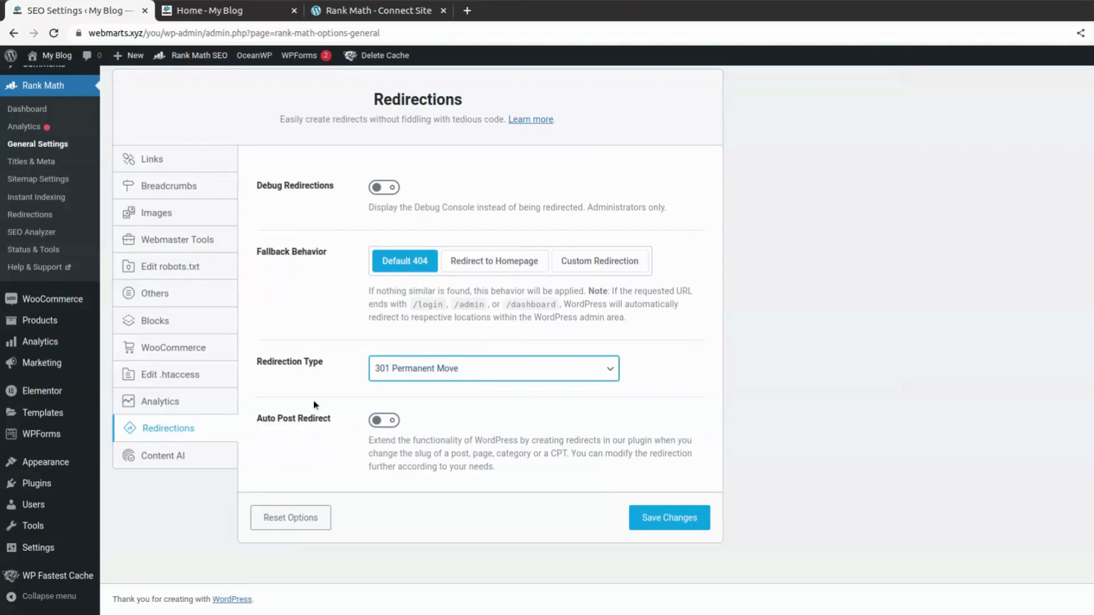
{"action": "left_click", "coordinate": [488, 272]}
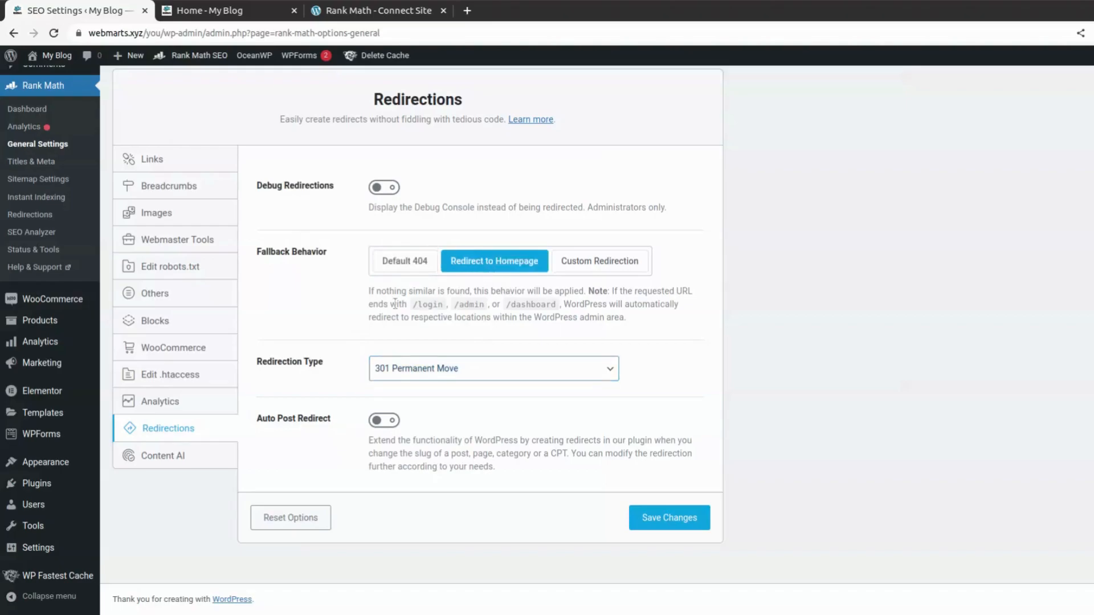
Look at the Content AI settings and go to the Titles & Meta settings, discarding the unsaved changes.
{"action": "left_click", "coordinate": [188, 457]}
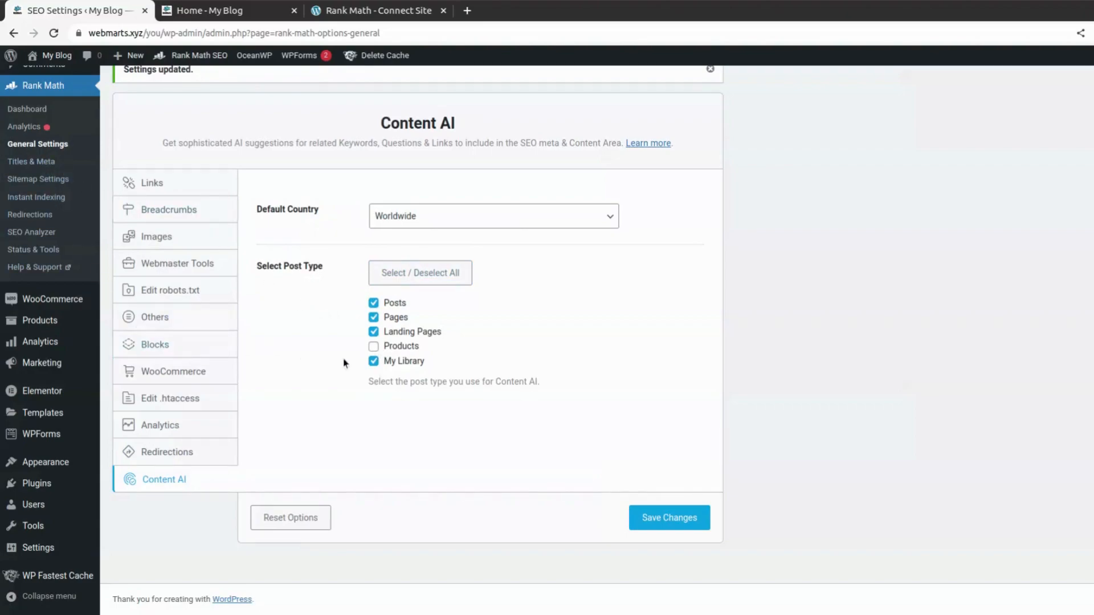
{"action": "left_click", "coordinate": [52, 166]}
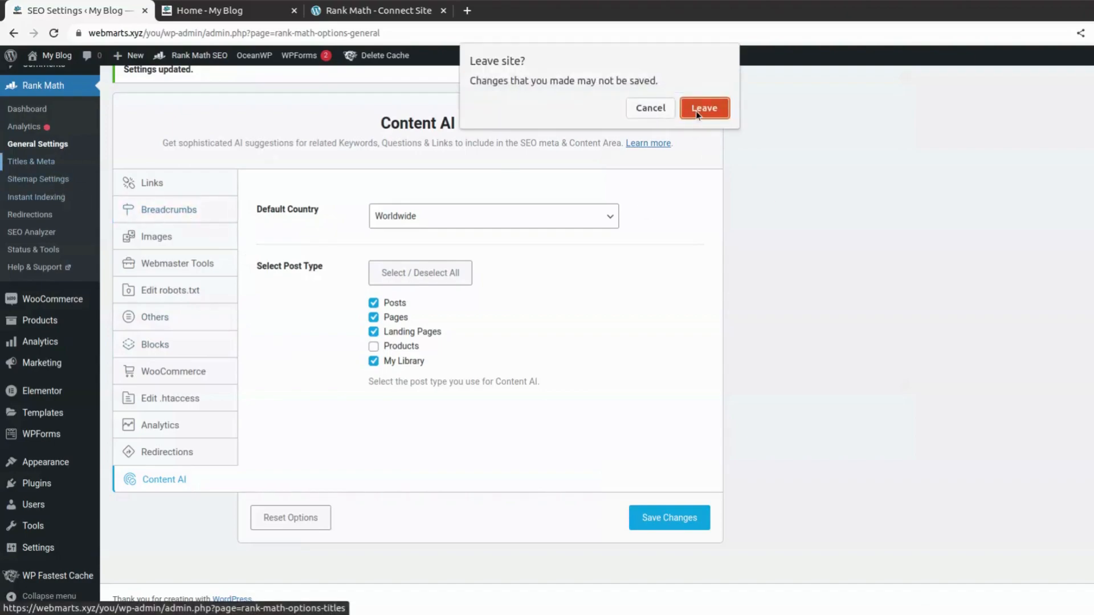
{"action": "left_click", "coordinate": [697, 114]}
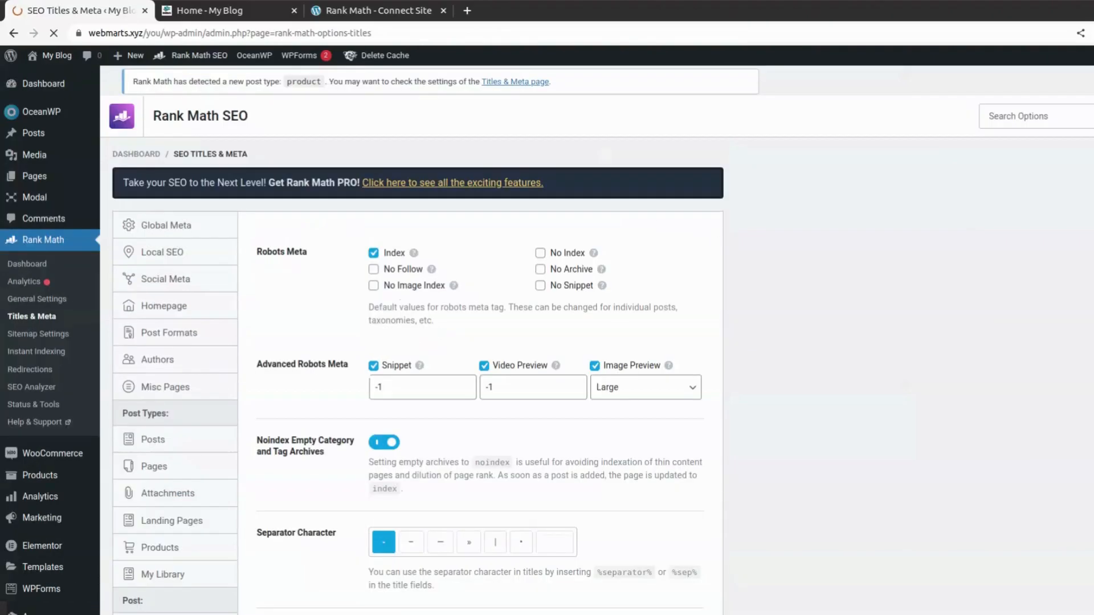
Look over the list of Titles & Meta sections and examine the Robots Meta options in Global Meta.
{"action": "scroll", "coordinate": [728, 236], "scroll_direction": "down", "scroll_amount": 3}
{"action": "scroll", "coordinate": [729, 236], "scroll_direction": "up", "scroll_amount": 1}
{"action": "scroll", "coordinate": [729, 236], "scroll_direction": "down", "scroll_amount": 1}
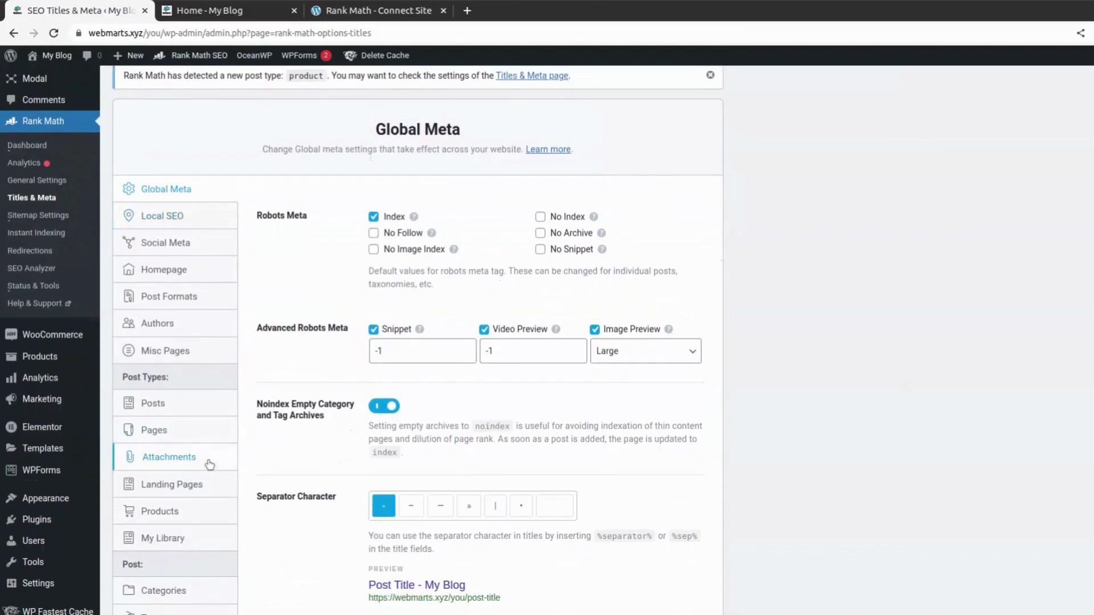
{"action": "scroll", "coordinate": [209, 464], "scroll_direction": "down", "scroll_amount": 4}
{"action": "scroll", "coordinate": [209, 464], "scroll_direction": "up", "scroll_amount": 2}
{"action": "scroll", "coordinate": [210, 464], "scroll_direction": "up", "scroll_amount": 4}
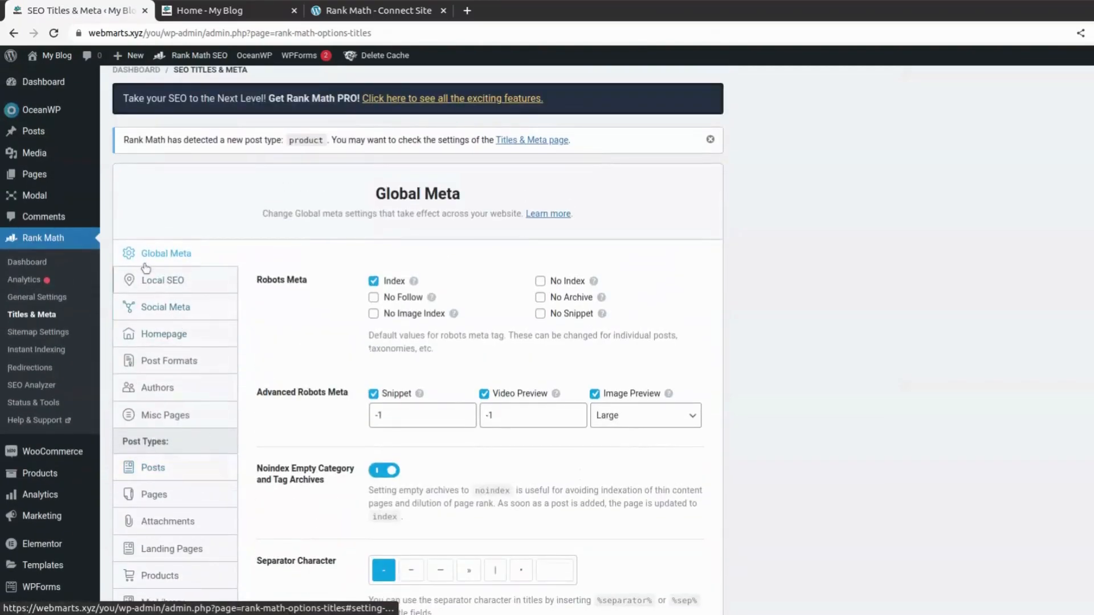
{"action": "scroll", "coordinate": [214, 517], "scroll_direction": "down", "scroll_amount": 4}
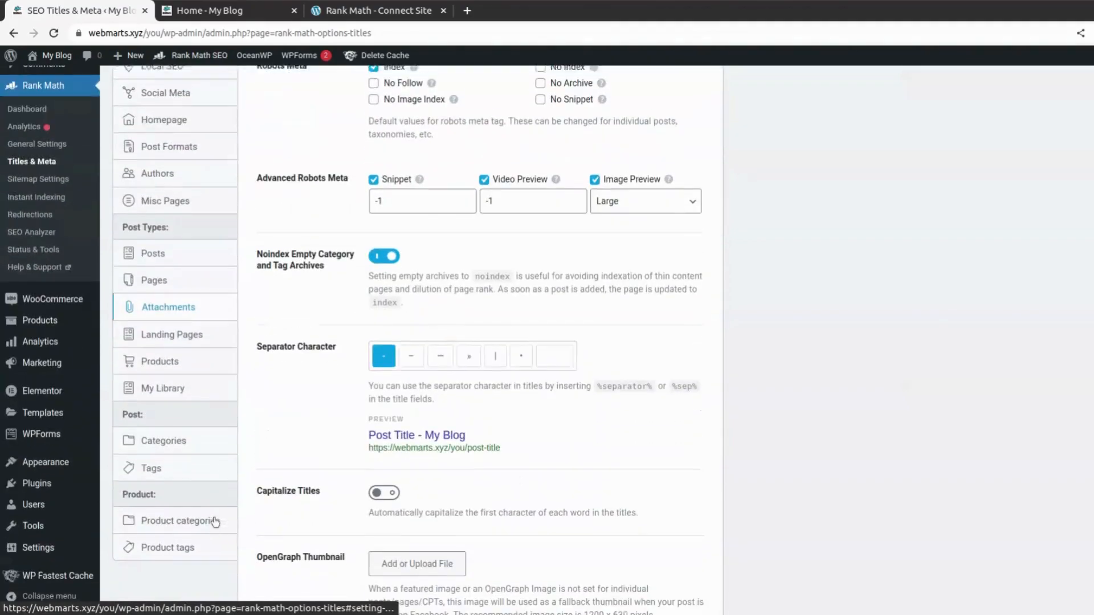
{"action": "scroll", "coordinate": [215, 522], "scroll_direction": "up", "scroll_amount": 2}
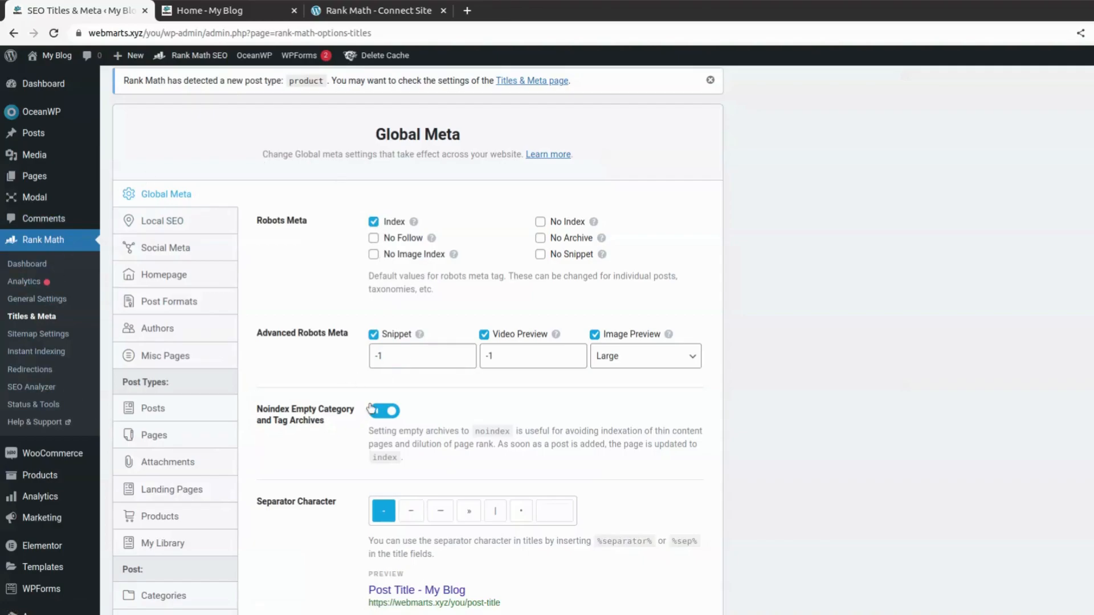
{"action": "scroll", "coordinate": [371, 408], "scroll_direction": "down", "scroll_amount": 5}
{"action": "scroll", "coordinate": [371, 408], "scroll_direction": "up", "scroll_amount": 4}
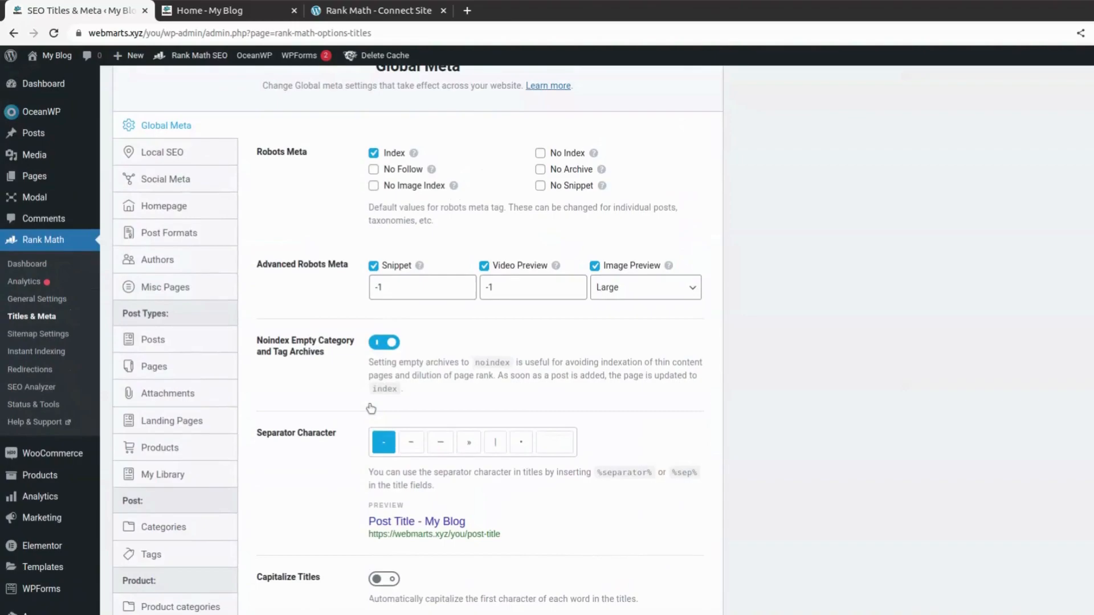
{"action": "scroll", "coordinate": [371, 407], "scroll_direction": "up", "scroll_amount": 1}
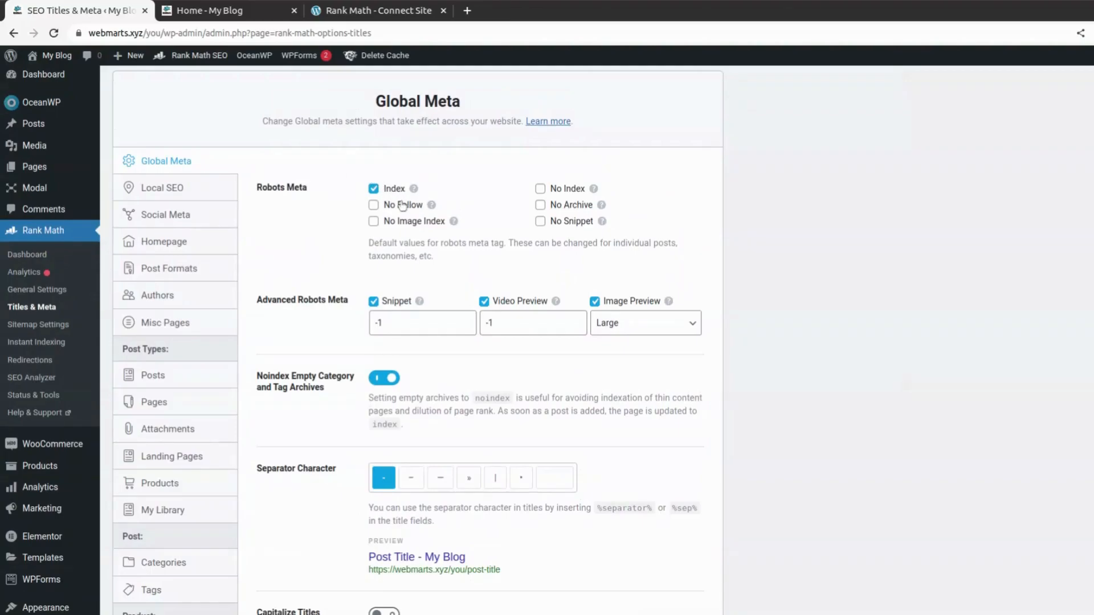
Examine the remaining Global Meta options down to Twitter Card Type and try toggling Capitalize Titles.
{"action": "scroll", "coordinate": [547, 365], "scroll_direction": "down", "scroll_amount": 4}
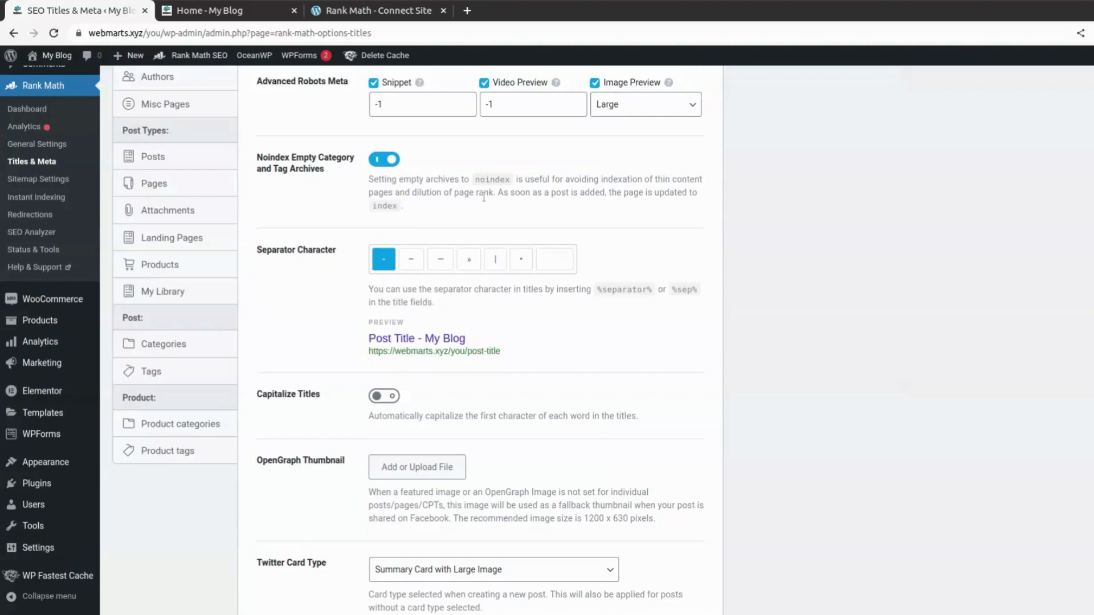
{"action": "scroll", "coordinate": [483, 198], "scroll_direction": "down", "scroll_amount": 2}
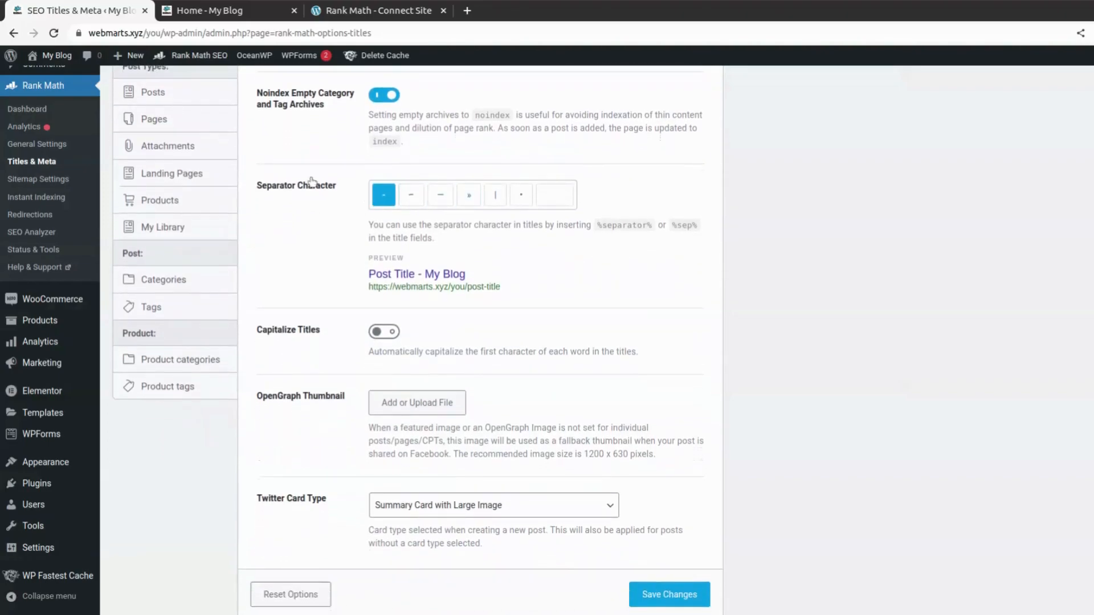
{"action": "scroll", "coordinate": [435, 290], "scroll_direction": "down", "scroll_amount": 2}
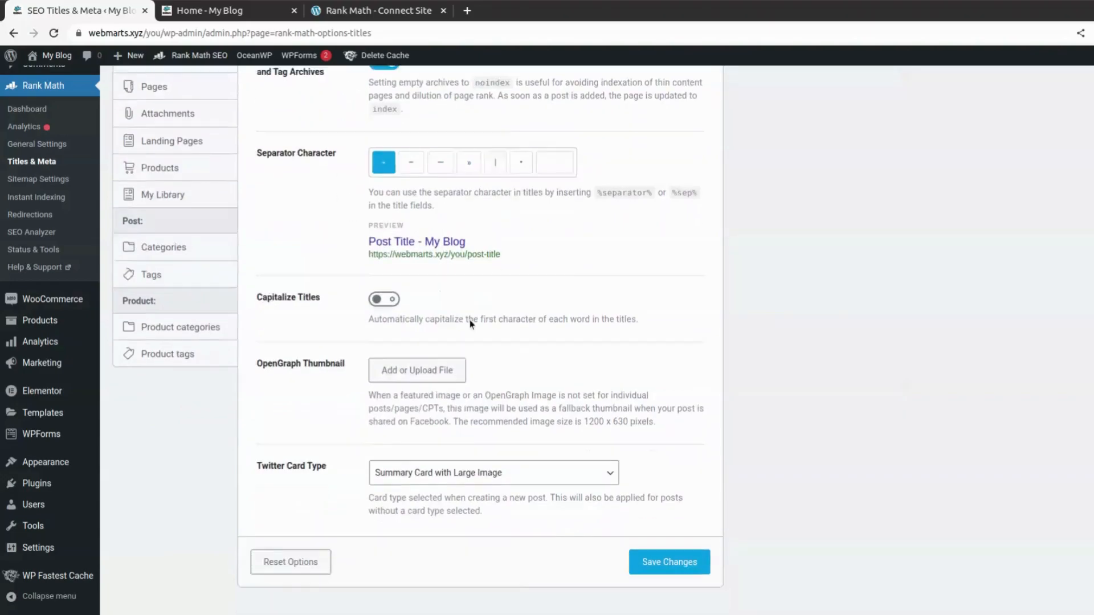
{"action": "left_click", "coordinate": [383, 265]}
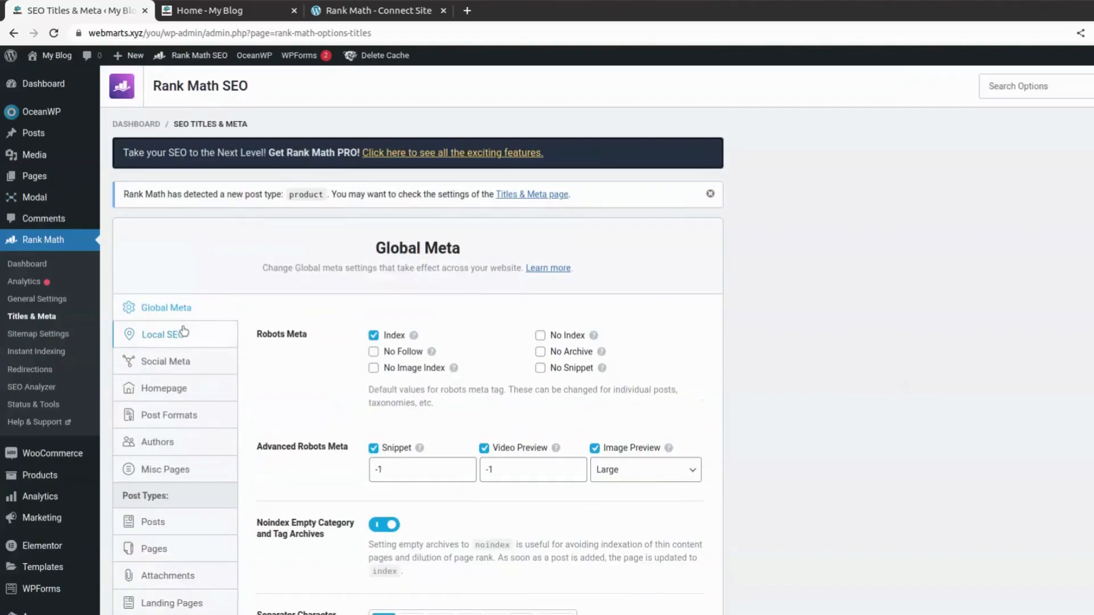
Review the Local SEO settings, from Person or Company and Website Name down to Logo and URL.
{"action": "left_click", "coordinate": [183, 332]}
{"action": "scroll", "coordinate": [438, 359], "scroll_direction": "down", "scroll_amount": 3}
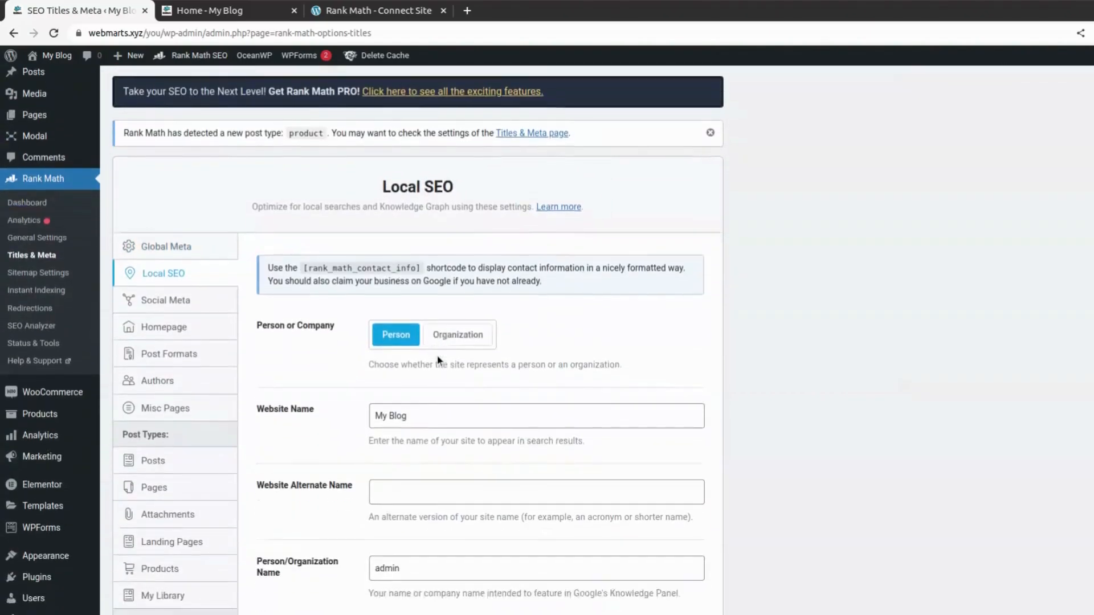
{"action": "left_click", "coordinate": [438, 360]}
{"action": "scroll", "coordinate": [438, 356], "scroll_direction": "down", "scroll_amount": 3}
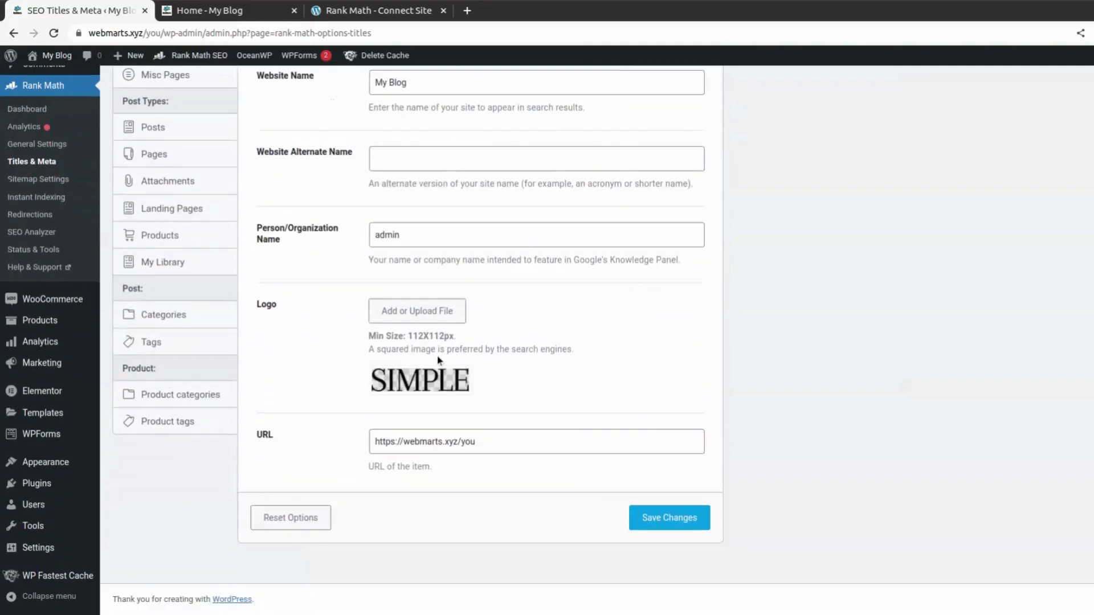
{"action": "scroll", "coordinate": [437, 360], "scroll_direction": "up", "scroll_amount": 4}
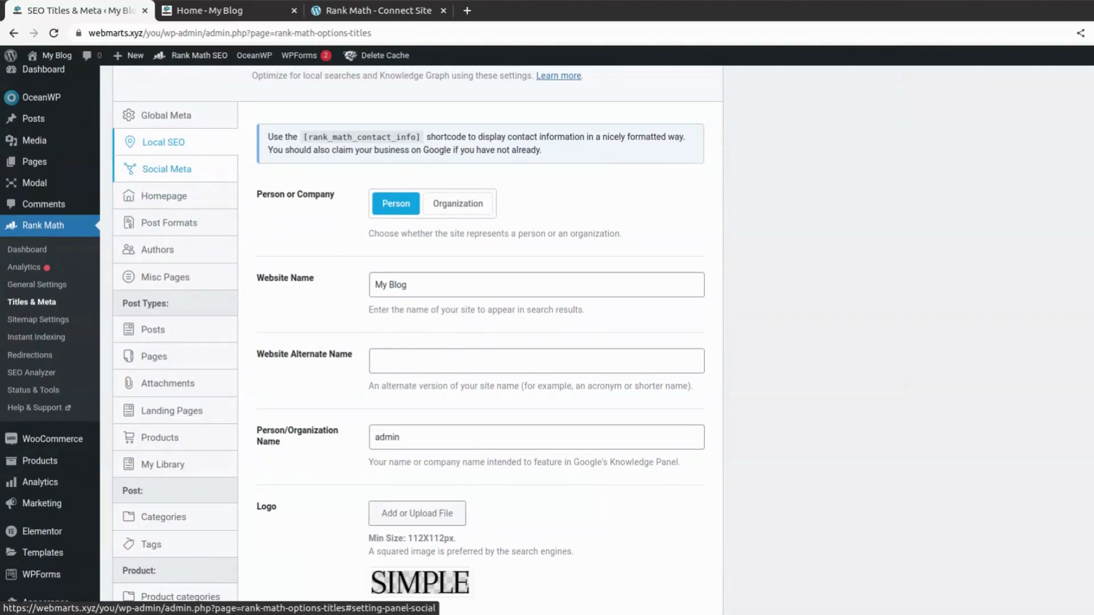
Review the Social Meta fields for the Facebook and Twitter accounts and look at the Homepage settings.
{"action": "left_click", "coordinate": [180, 174]}
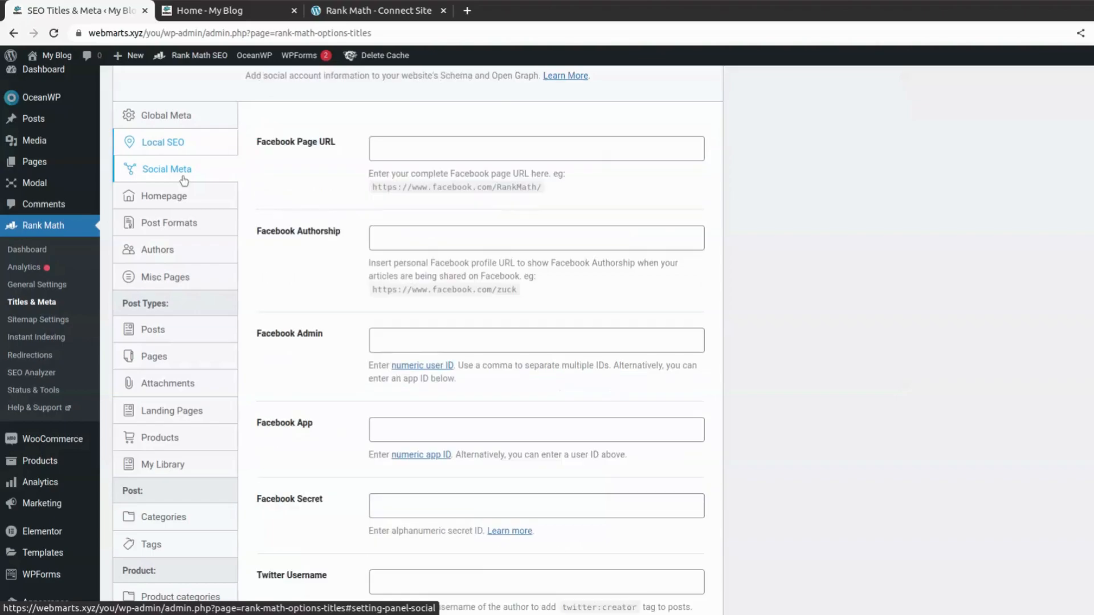
{"action": "scroll", "coordinate": [357, 425], "scroll_direction": "down", "scroll_amount": 5}
{"action": "scroll", "coordinate": [356, 422], "scroll_direction": "up", "scroll_amount": 5}
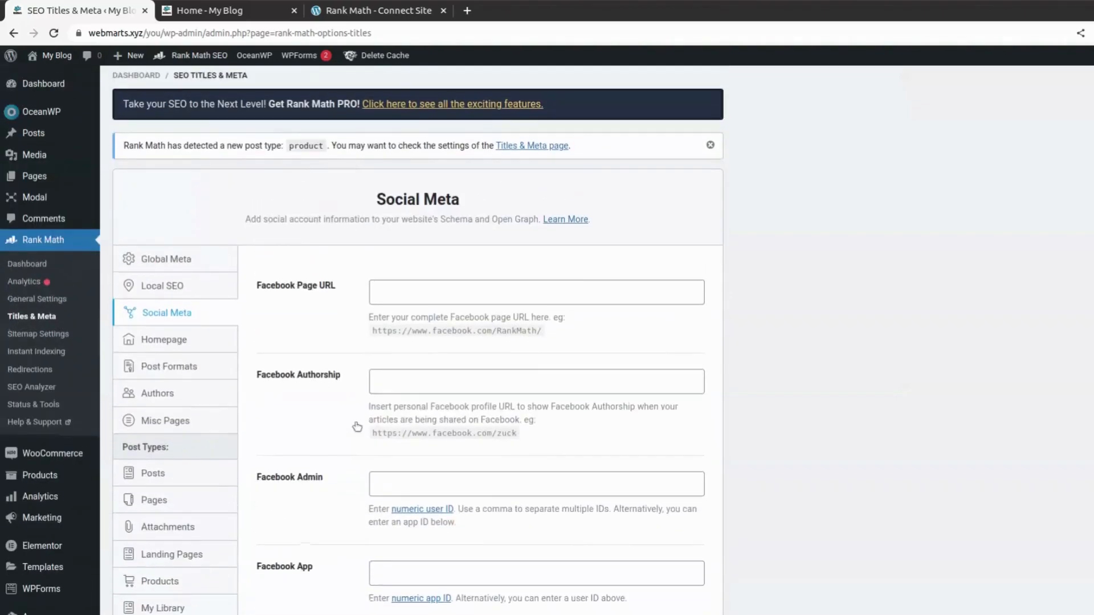
{"action": "left_click", "coordinate": [177, 341]}
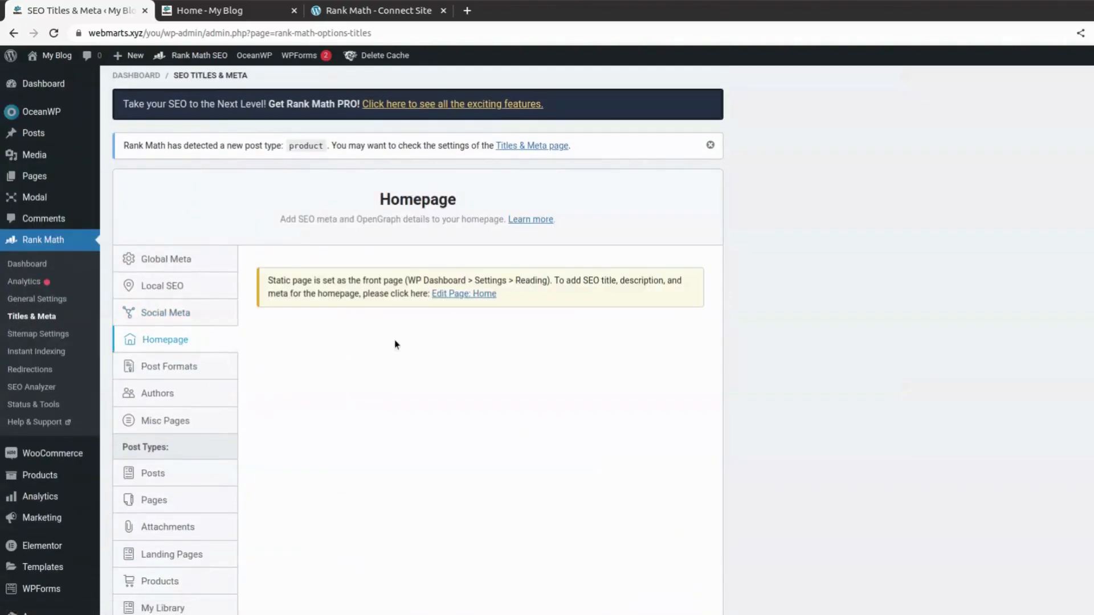
{"action": "scroll", "coordinate": [395, 342], "scroll_direction": "down", "scroll_amount": 3}
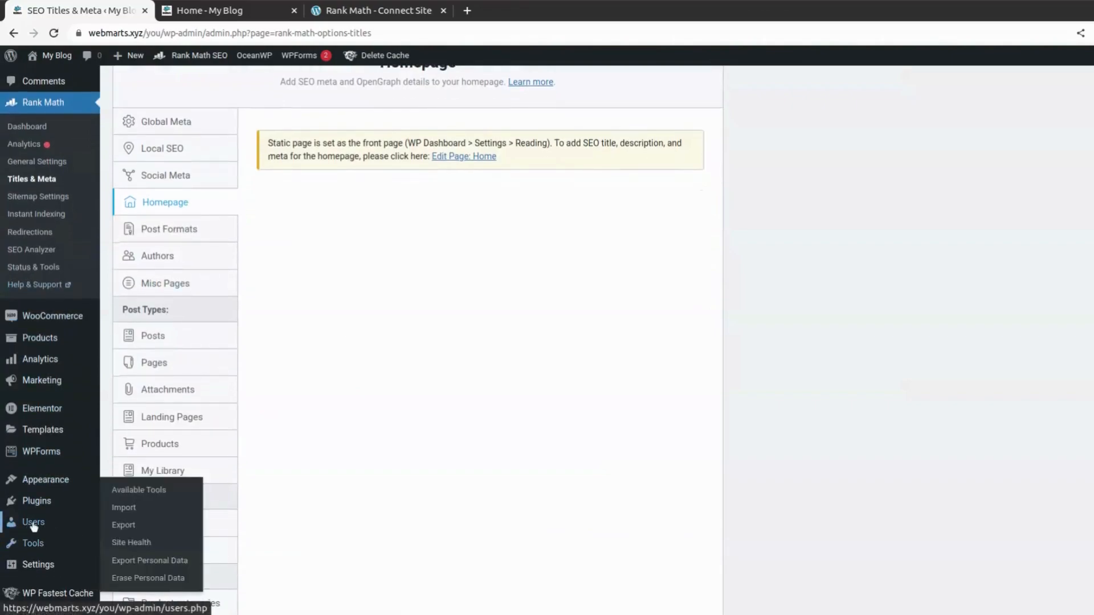
{"action": "mouse_move", "coordinate": [3, 502]}
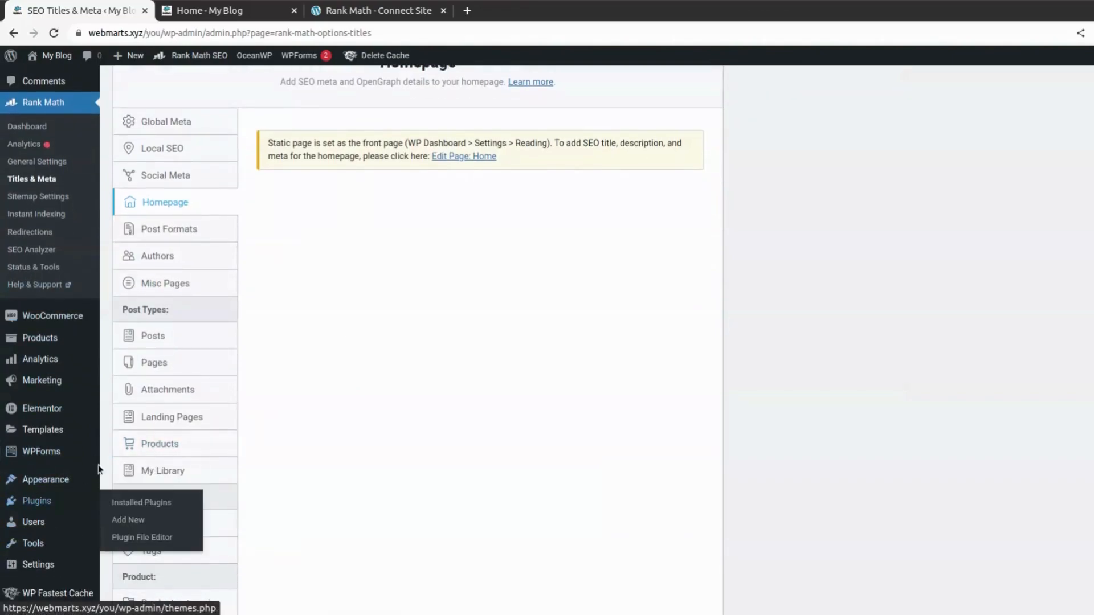
Look through the Post Formats, Authors, Misc Pages, Posts and Pages sections of Titles & Meta.
{"action": "left_click", "coordinate": [198, 238]}
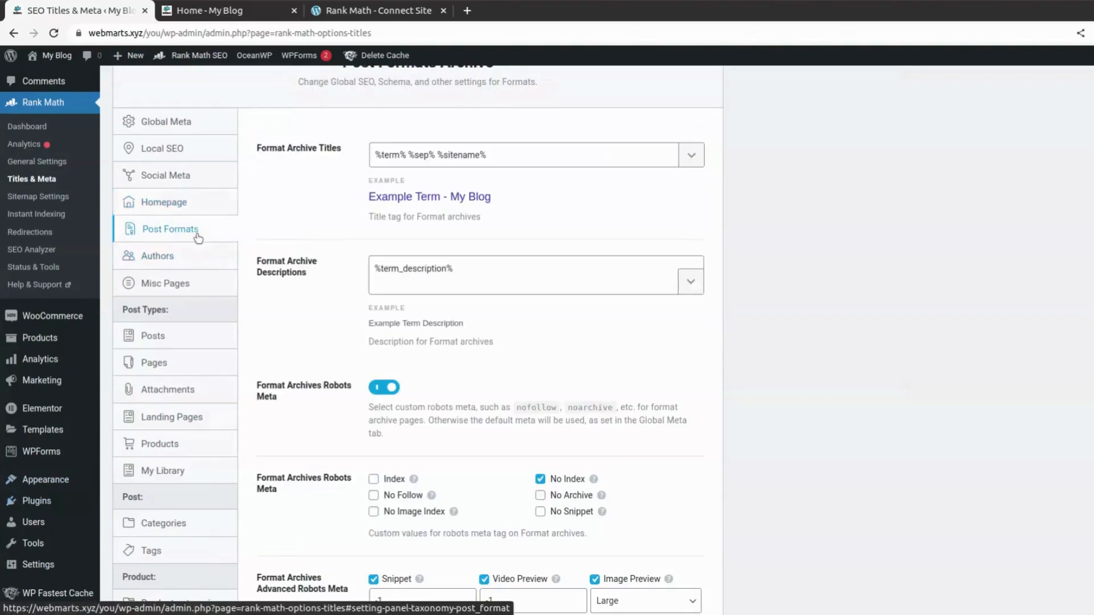
{"action": "left_click", "coordinate": [158, 259]}
{"action": "left_click", "coordinate": [184, 298]}
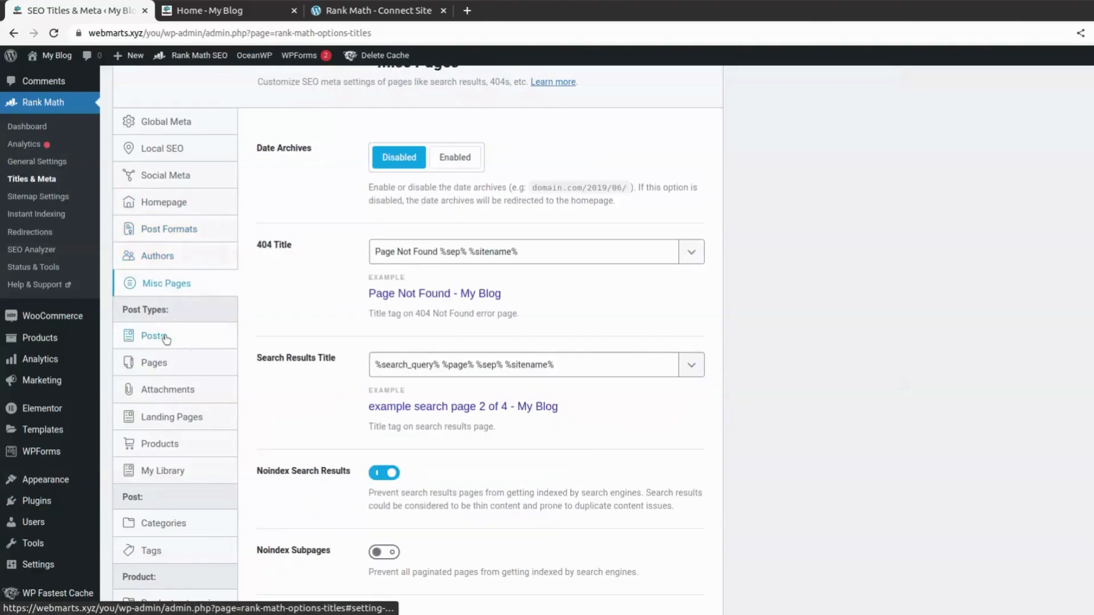
{"action": "left_click", "coordinate": [166, 341]}
{"action": "left_click", "coordinate": [173, 370]}
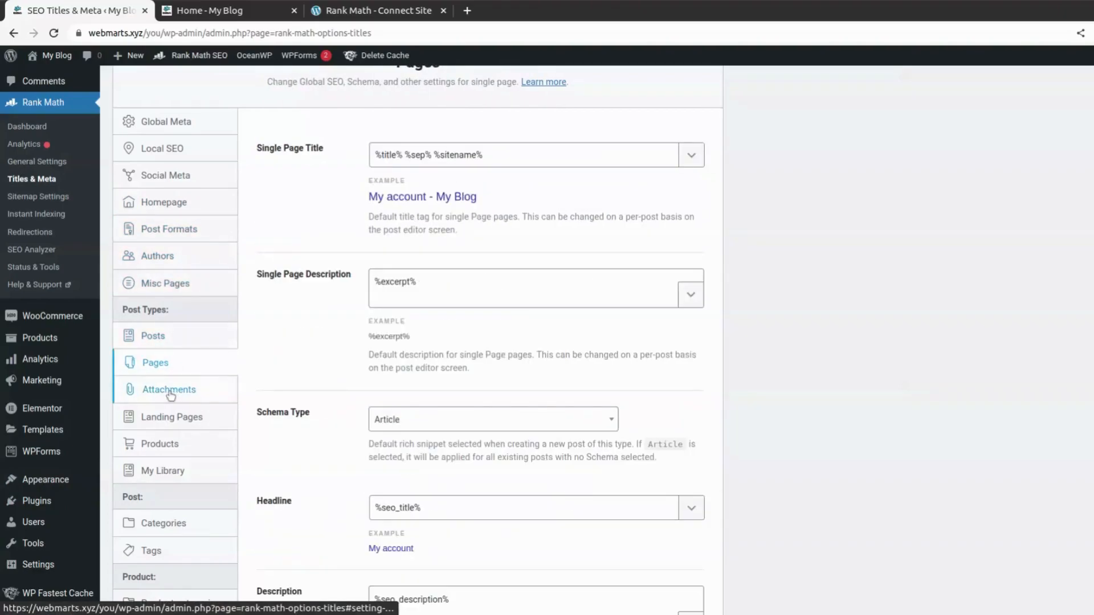
Look through the Attachments, Landing Pages, Products, My Library and post Tags sections of Titles & Meta.
{"action": "left_click", "coordinate": [171, 392]}
{"action": "scroll", "coordinate": [171, 395], "scroll_direction": "down", "scroll_amount": 3}
{"action": "left_click", "coordinate": [156, 288]}
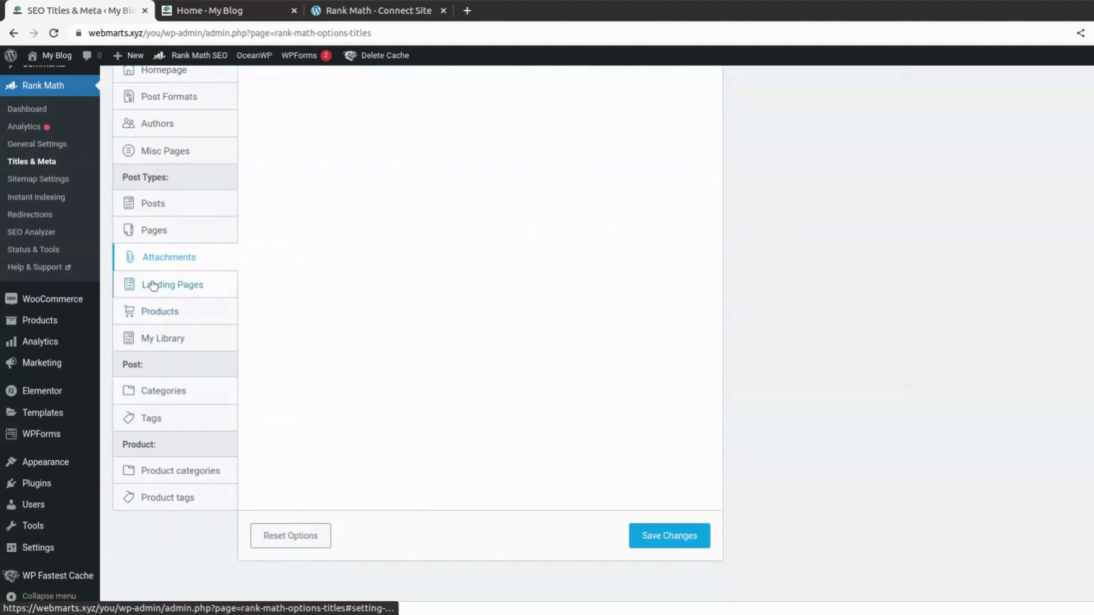
{"action": "left_click", "coordinate": [160, 311]}
{"action": "left_click", "coordinate": [182, 342]}
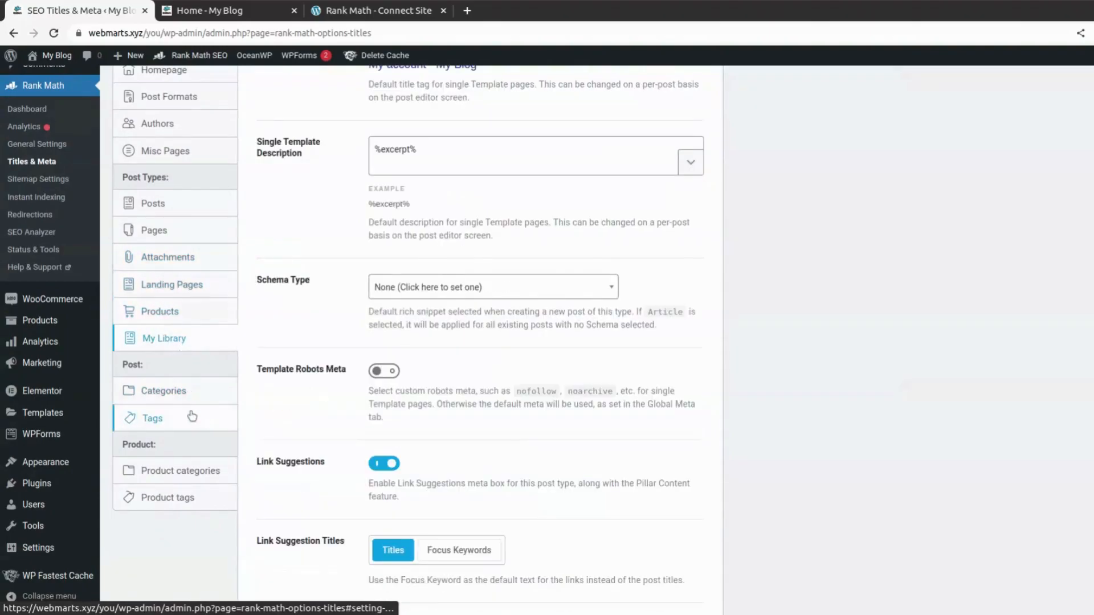
{"action": "left_click", "coordinate": [151, 418]}
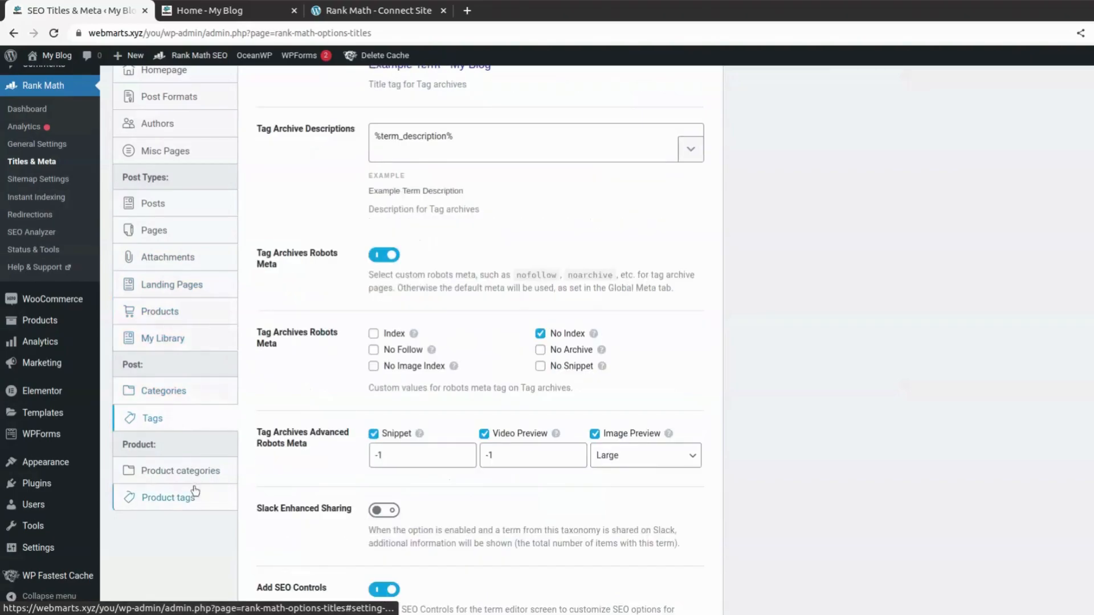
Go to the Sitemap Settings, discarding the unsaved changes, and examine the General sitemap options.
{"action": "left_click", "coordinate": [51, 184]}
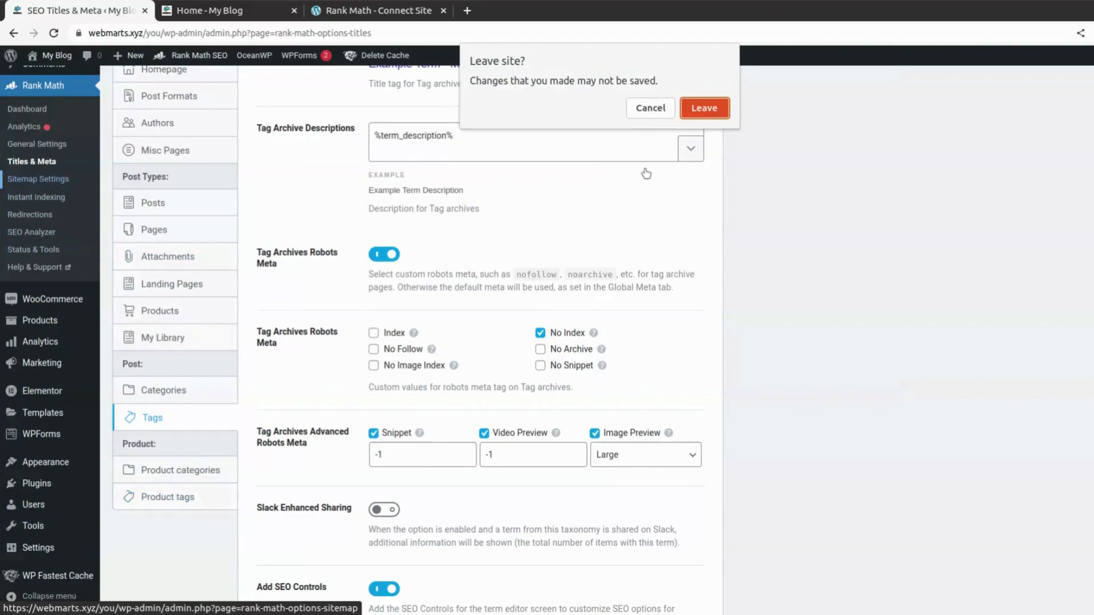
{"action": "left_click", "coordinate": [705, 111]}
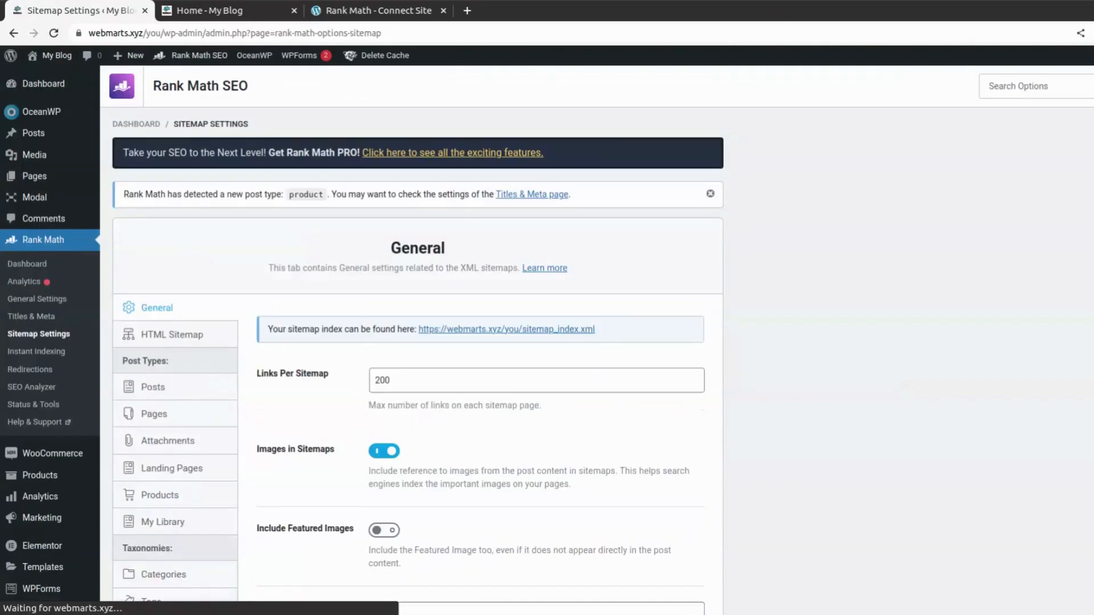
{"action": "scroll", "coordinate": [759, 297], "scroll_direction": "down", "scroll_amount": 3}
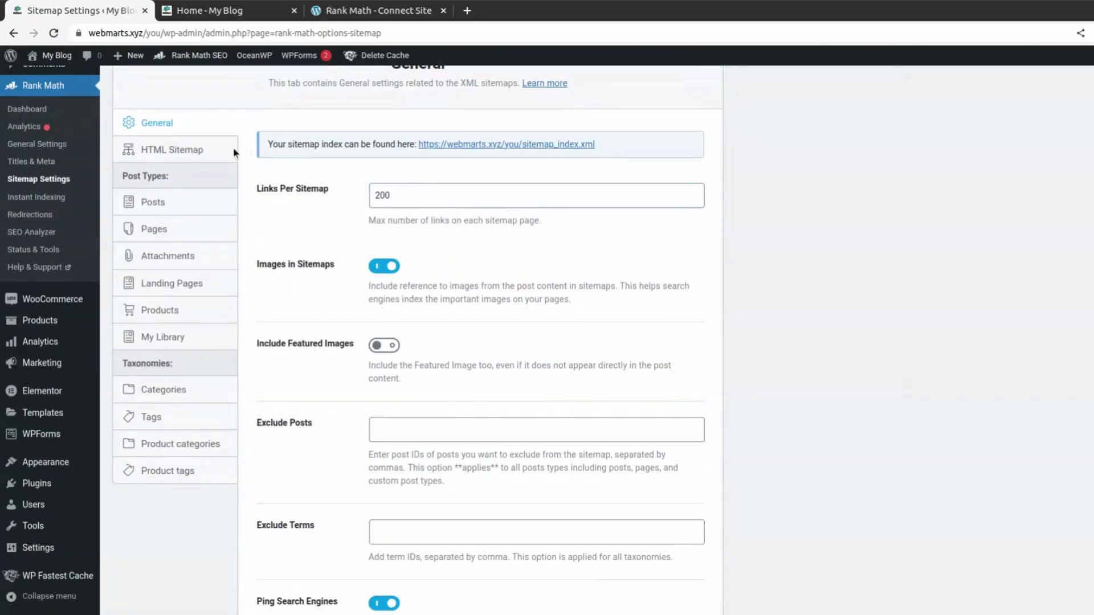
Look at the HTML Sitemap settings and go through the General sitemap options, including the image and search engine ping settings.
{"action": "left_click", "coordinate": [198, 160]}
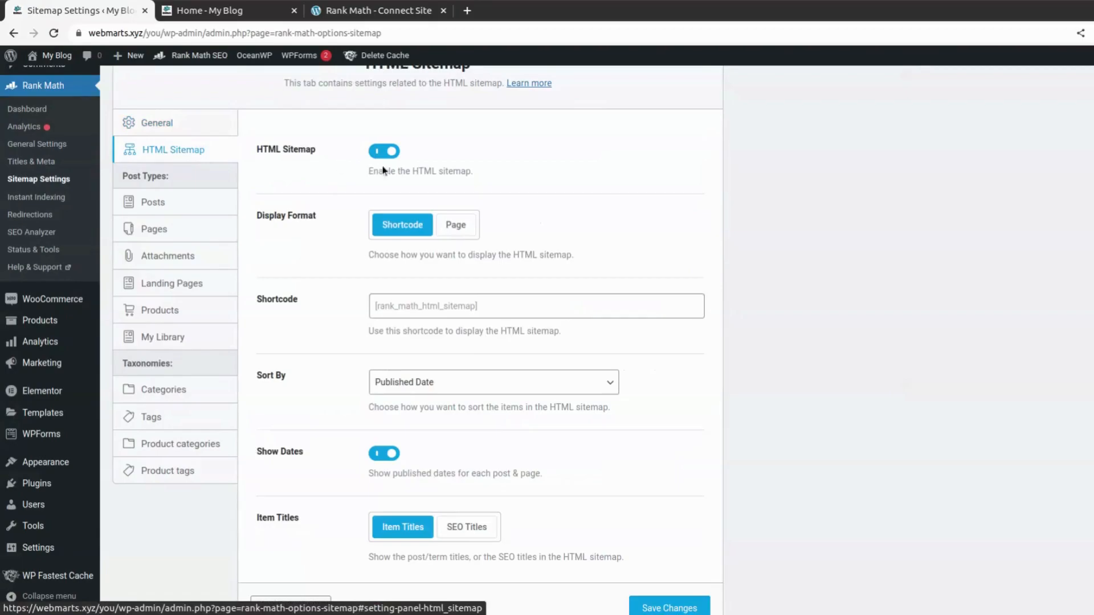
{"action": "left_click", "coordinate": [183, 129]}
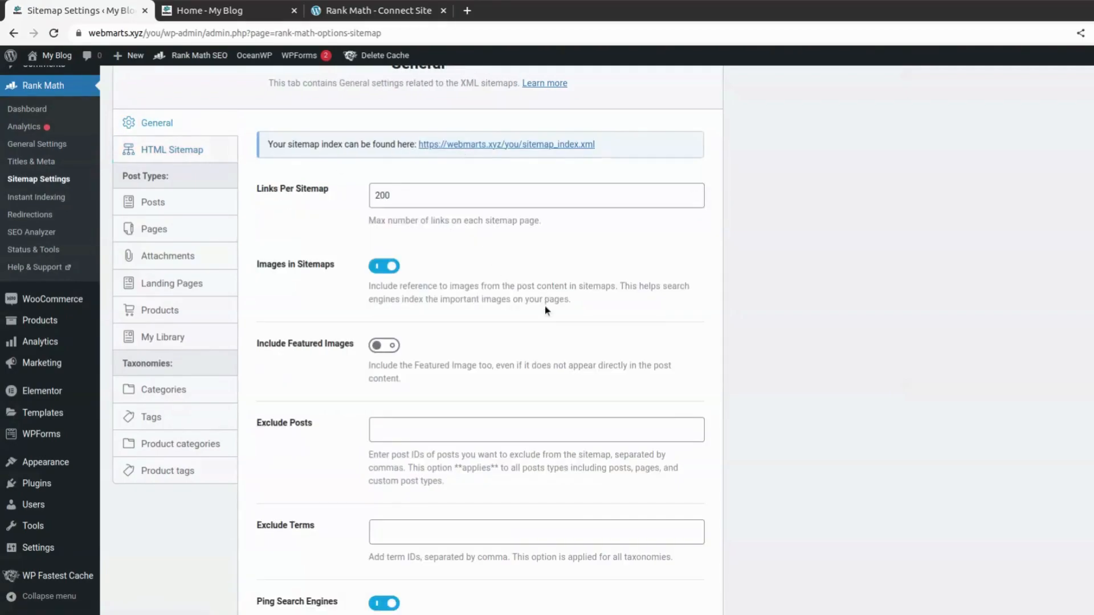
{"action": "scroll", "coordinate": [545, 309], "scroll_direction": "down", "scroll_amount": 2}
{"action": "scroll", "coordinate": [545, 310], "scroll_direction": "down", "scroll_amount": 1}
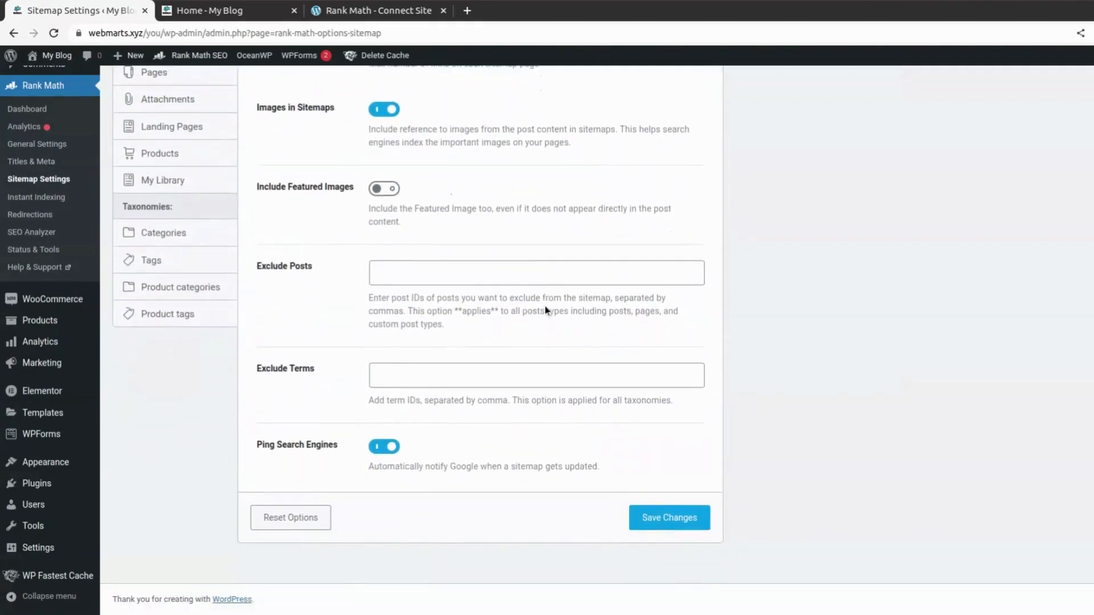
{"action": "scroll", "coordinate": [545, 310], "scroll_direction": "up", "scroll_amount": 5}
{"action": "scroll", "coordinate": [545, 306], "scroll_direction": "down", "scroll_amount": 2}
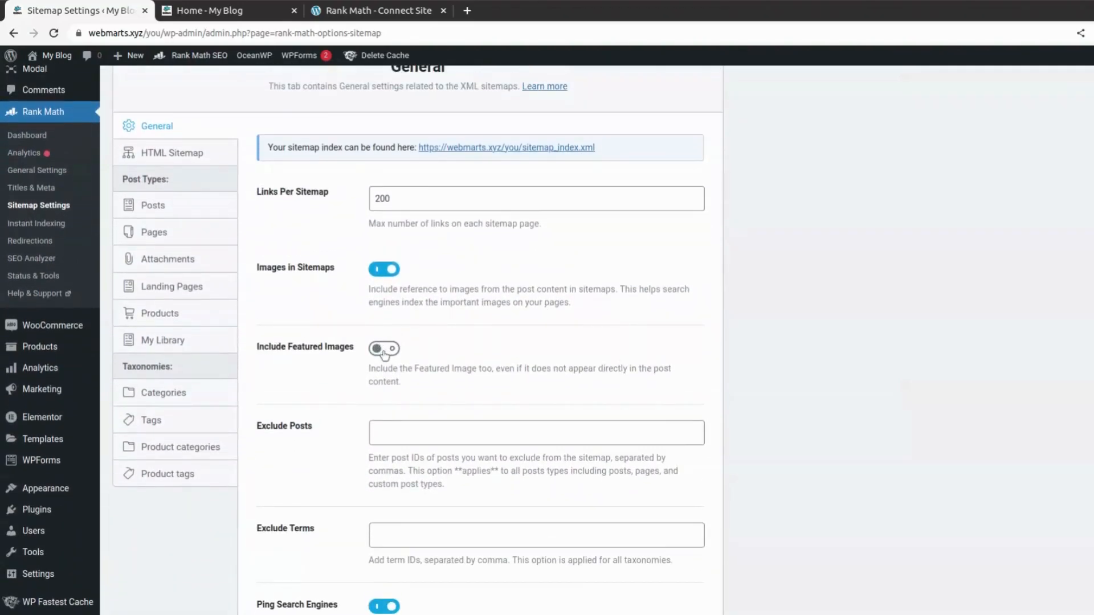
{"action": "scroll", "coordinate": [547, 350], "scroll_direction": "down", "scroll_amount": 3}
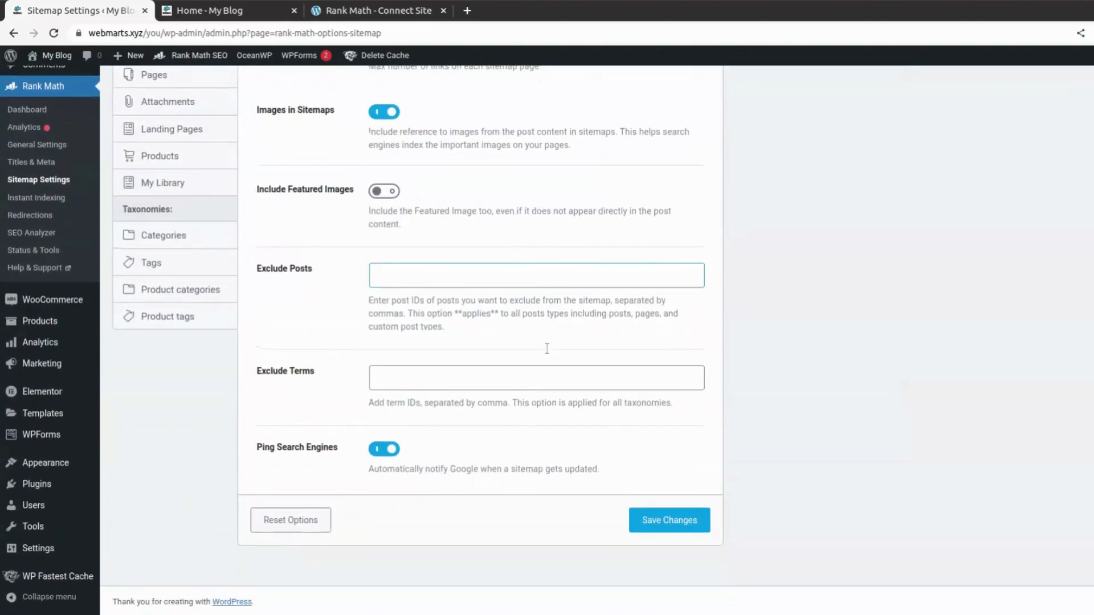
Review the Links Per Sitemap, Exclude Posts and Exclude Terms fields in the General sitemap settings.
{"action": "scroll", "coordinate": [427, 280], "scroll_direction": "up", "scroll_amount": 5}
{"action": "left_click", "coordinate": [408, 281]}
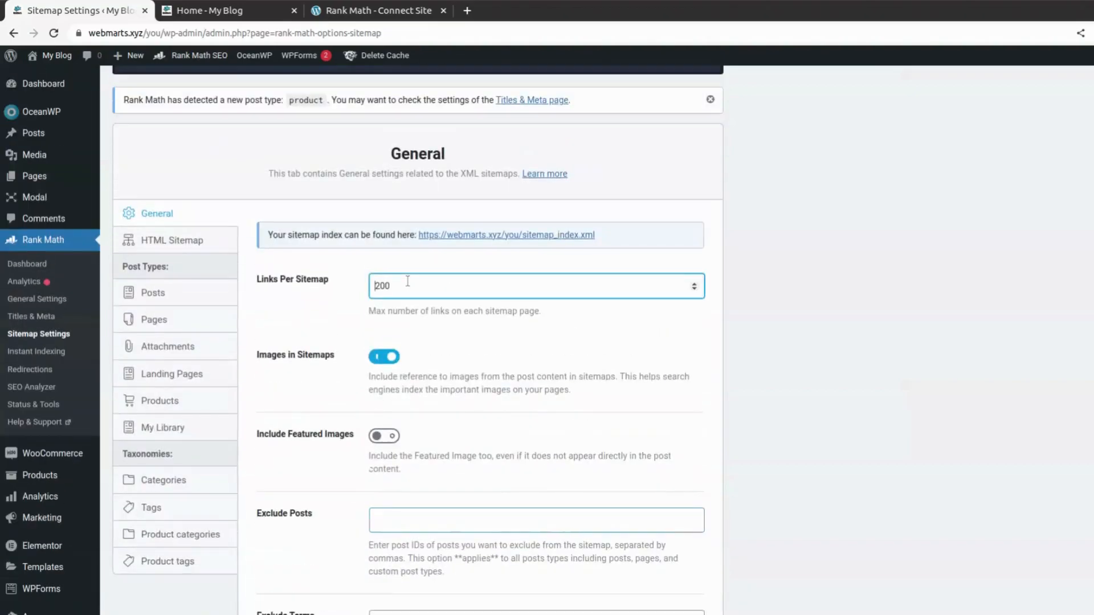
{"action": "left_click", "coordinate": [487, 323]}
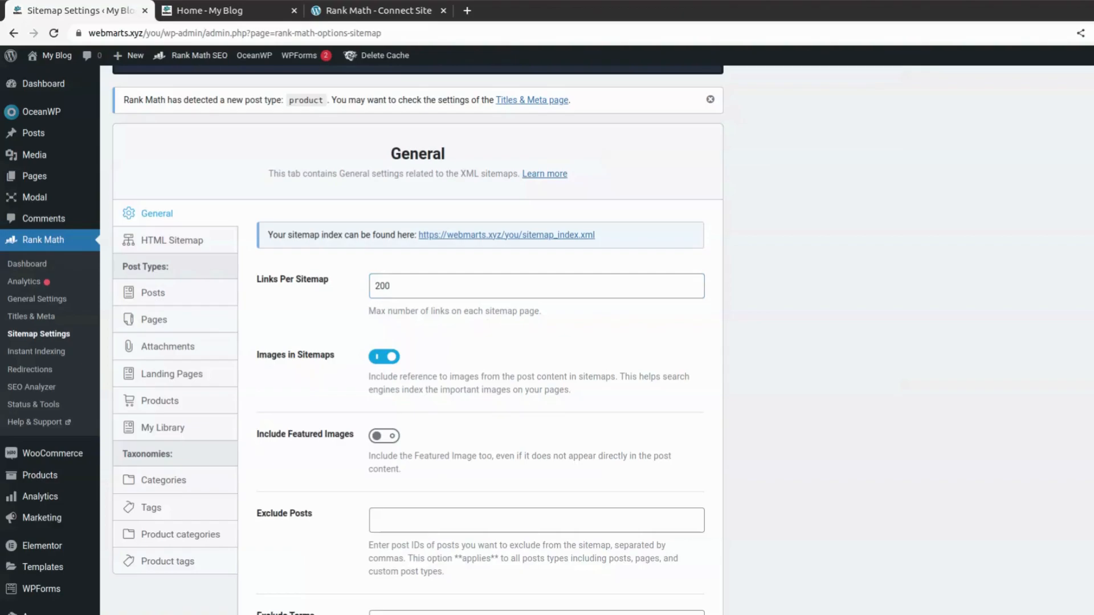
{"action": "scroll", "coordinate": [488, 322], "scroll_direction": "down", "scroll_amount": 4}
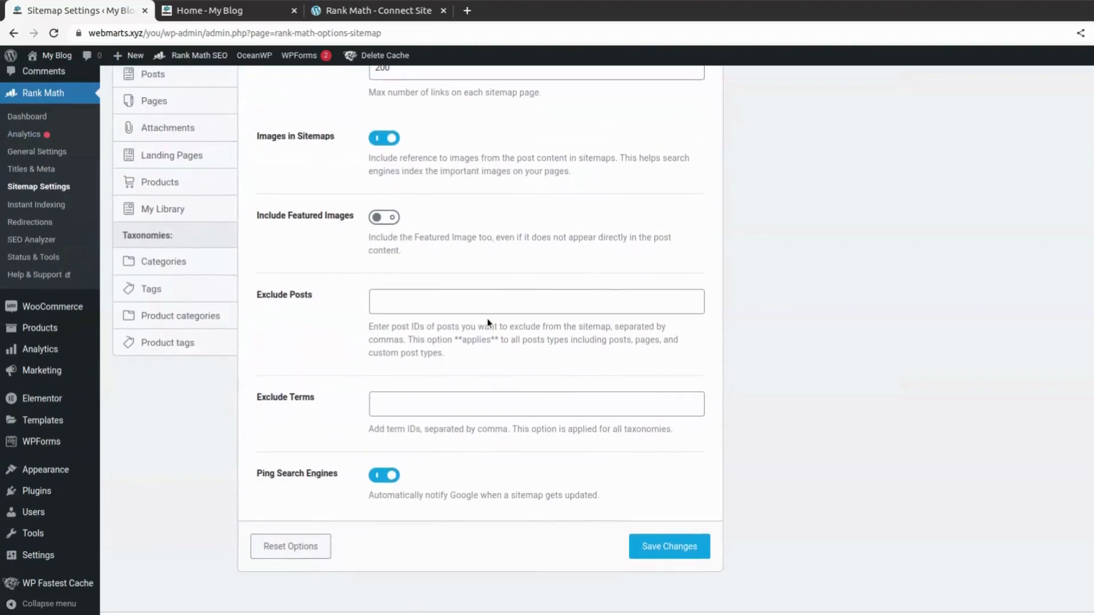
{"action": "left_click", "coordinate": [416, 299]}
{"action": "left_click", "coordinate": [410, 411]}
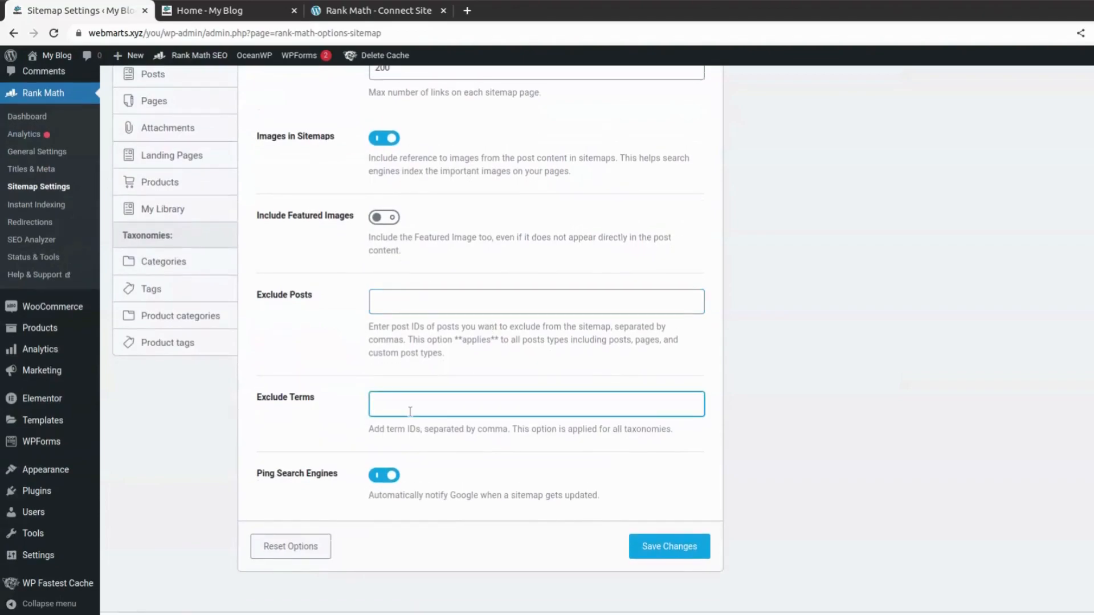
{"action": "scroll", "coordinate": [410, 412], "scroll_direction": "up", "scroll_amount": 3}
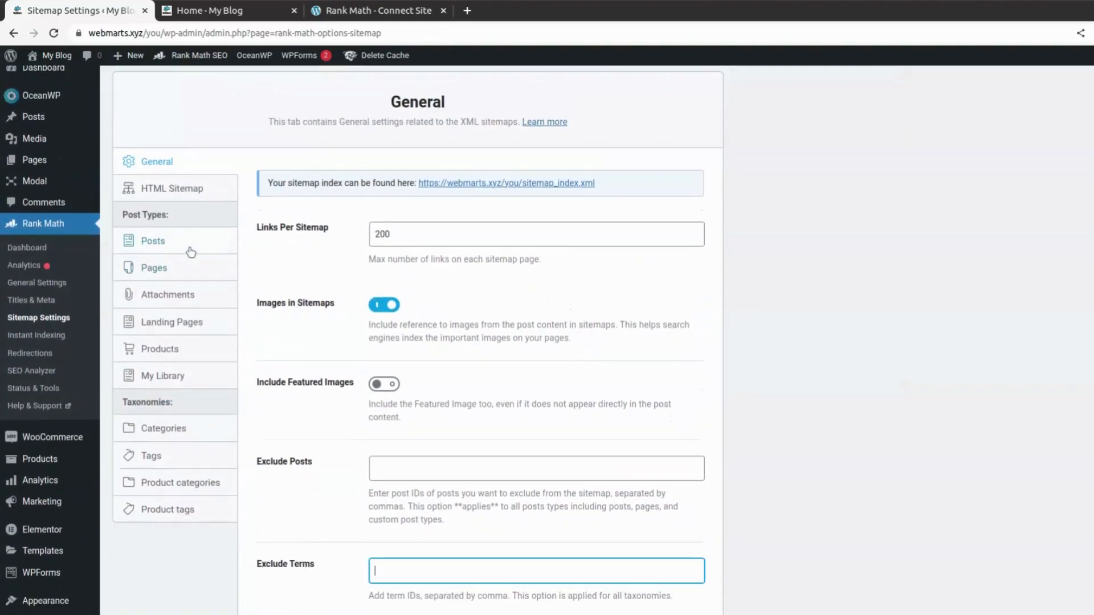
Switch off Include in Sitemap and Include in HTML Sitemap for the Pages post type.
{"action": "left_click", "coordinate": [190, 252]}
{"action": "left_click", "coordinate": [191, 267]}
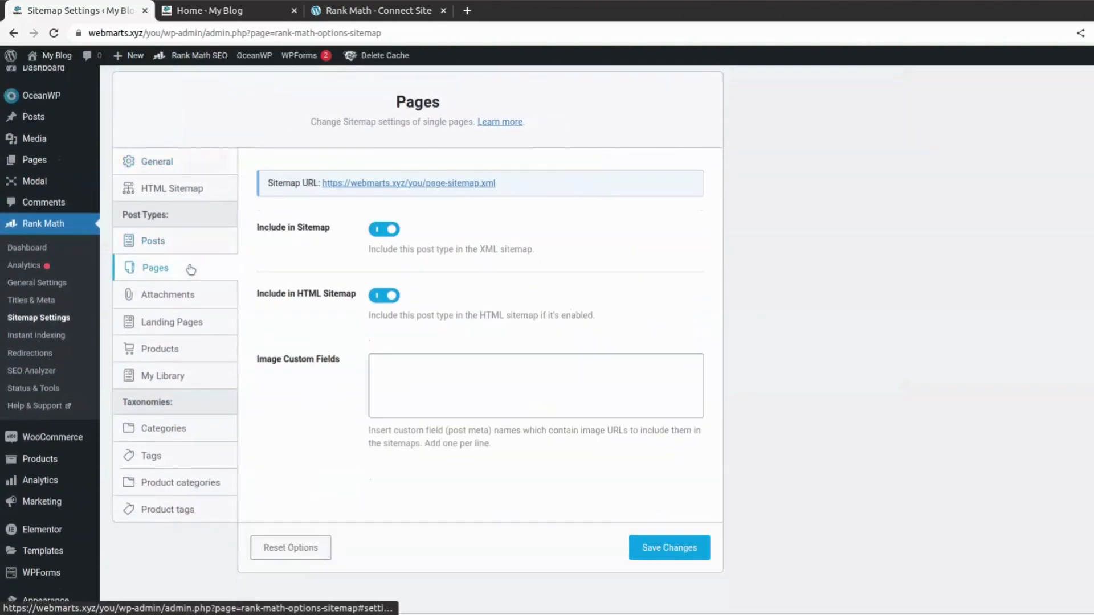
{"action": "left_click", "coordinate": [383, 230]}
{"action": "left_click", "coordinate": [383, 295]}
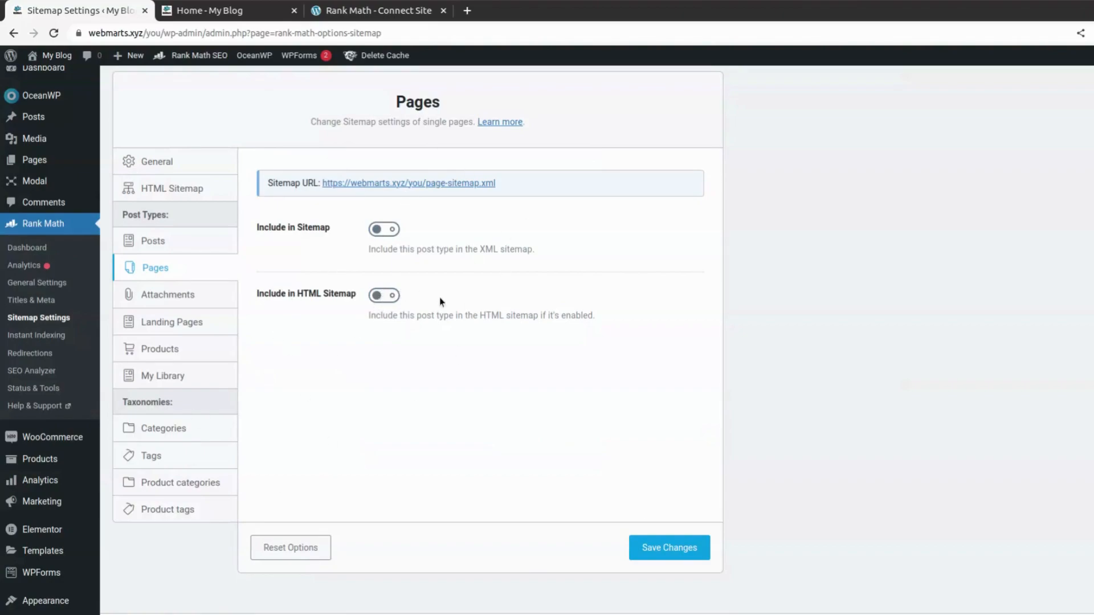
Look at the My Library sitemap settings, and open the site's XML sitemap index to examine the URLs in its post sitemap.
{"action": "left_click", "coordinate": [173, 381]}
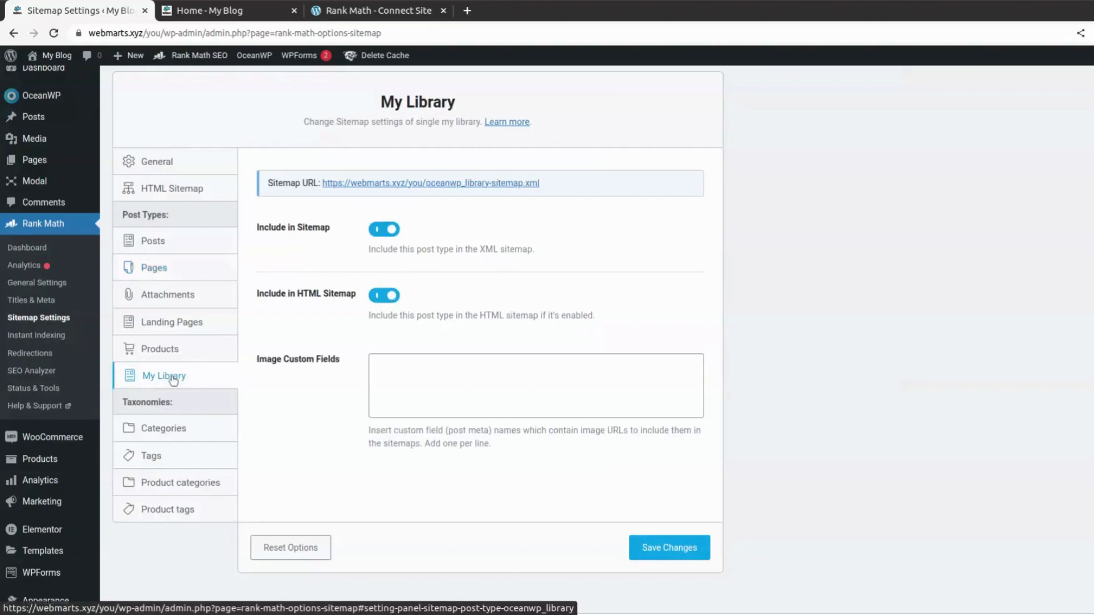
{"action": "left_click", "coordinate": [187, 164]}
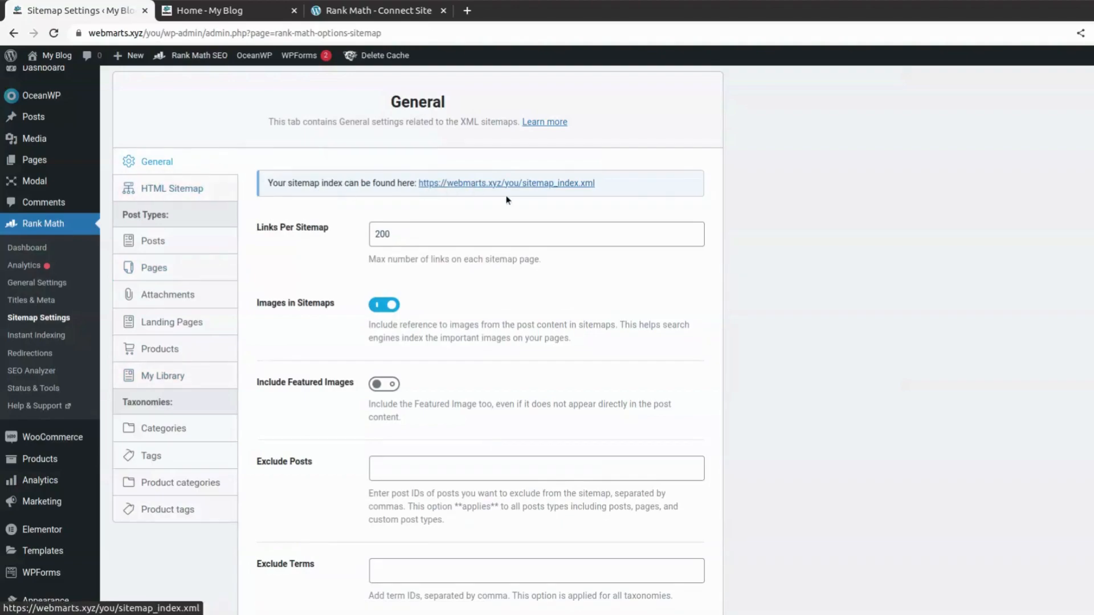
{"action": "left_click", "coordinate": [518, 187]}
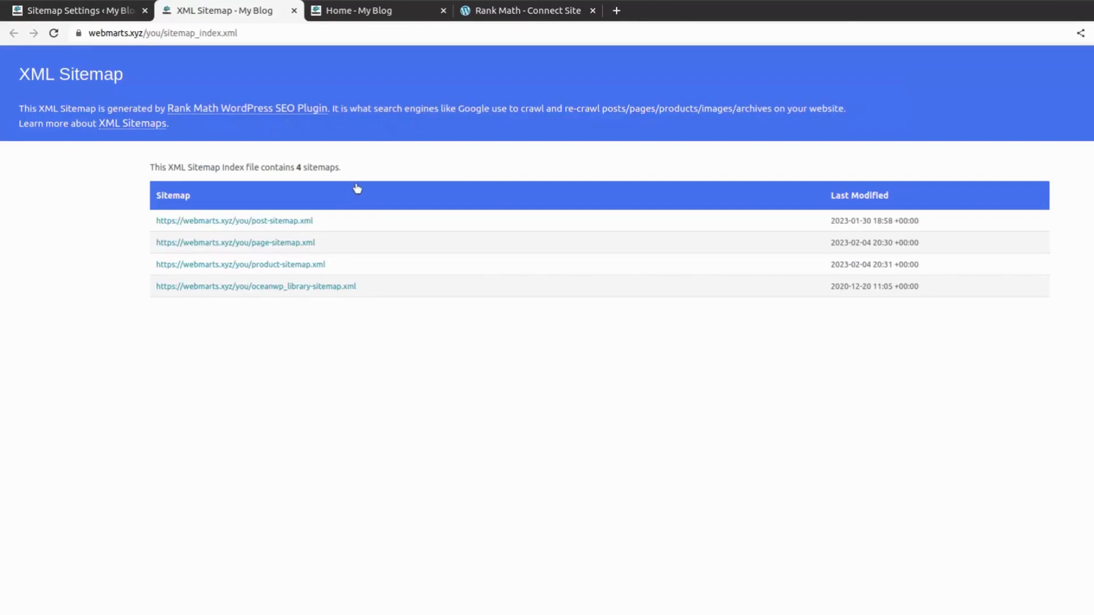
{"action": "left_click", "coordinate": [244, 223]}
{"action": "scroll", "coordinate": [366, 431], "scroll_direction": "down", "scroll_amount": 10}
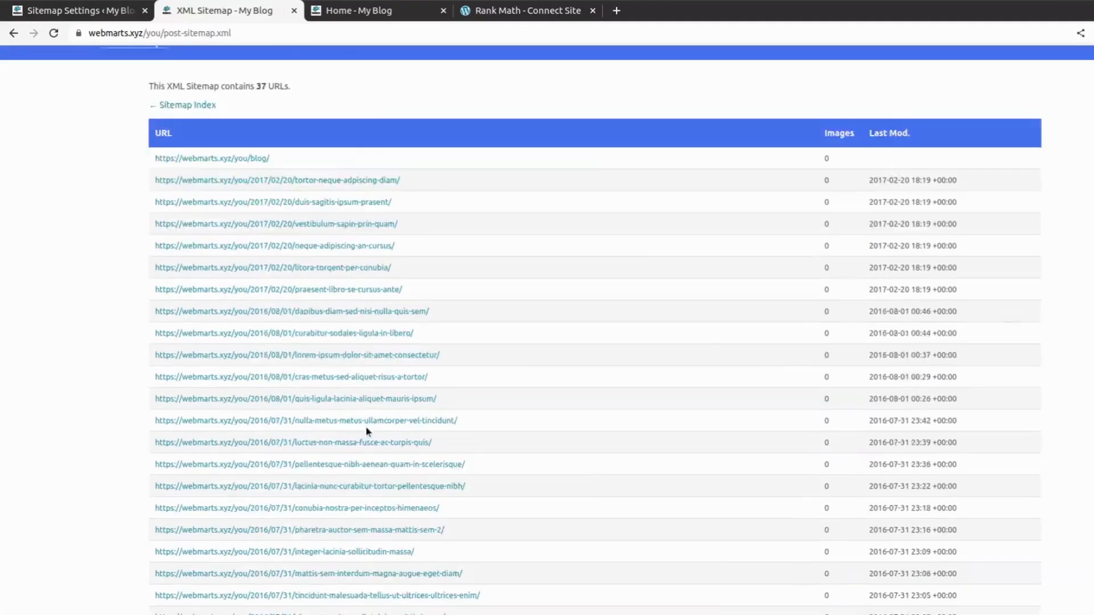
{"action": "scroll", "coordinate": [366, 427], "scroll_direction": "up", "scroll_amount": 8}
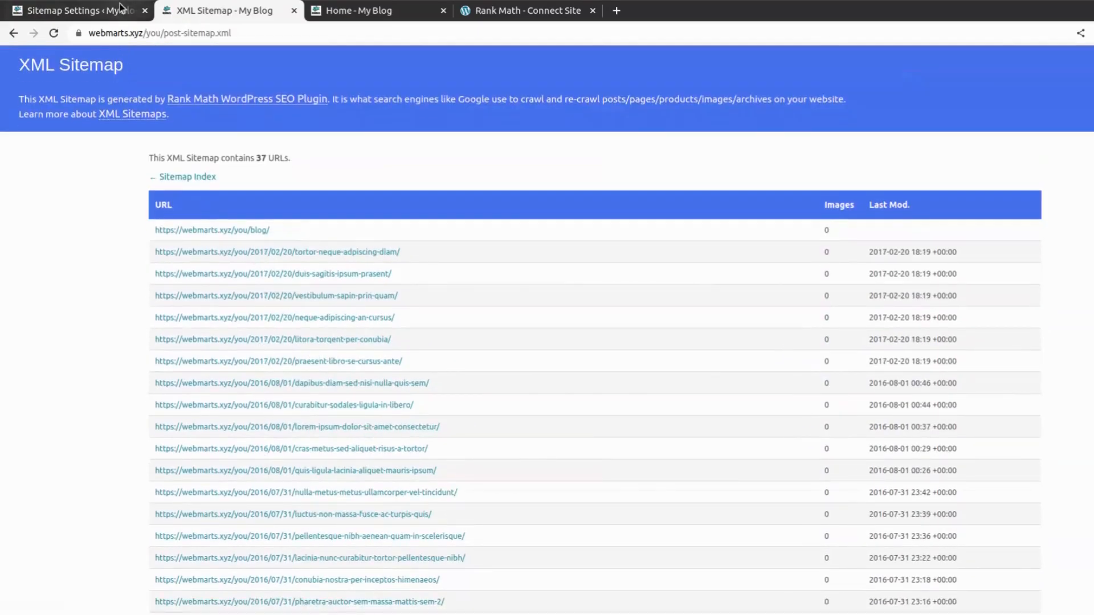
Return to the Sitemap Settings and go to Instant Indexing, discarding the unsaved changes, to view the Submit URLs field.
{"action": "left_click", "coordinate": [86, 10]}
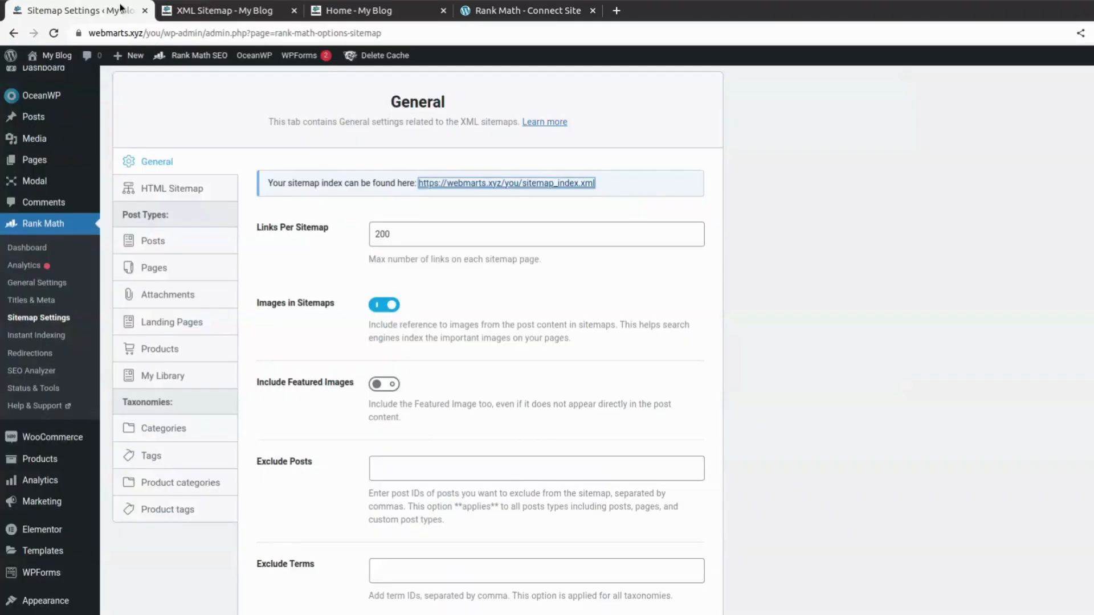
{"action": "left_click", "coordinate": [32, 338]}
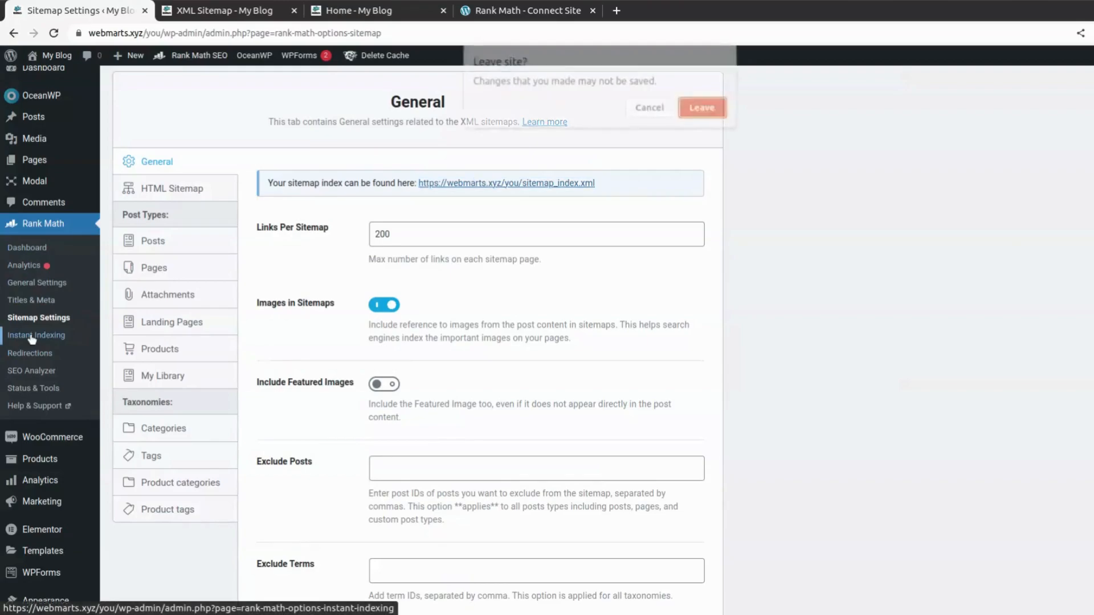
{"action": "left_click", "coordinate": [701, 108]}
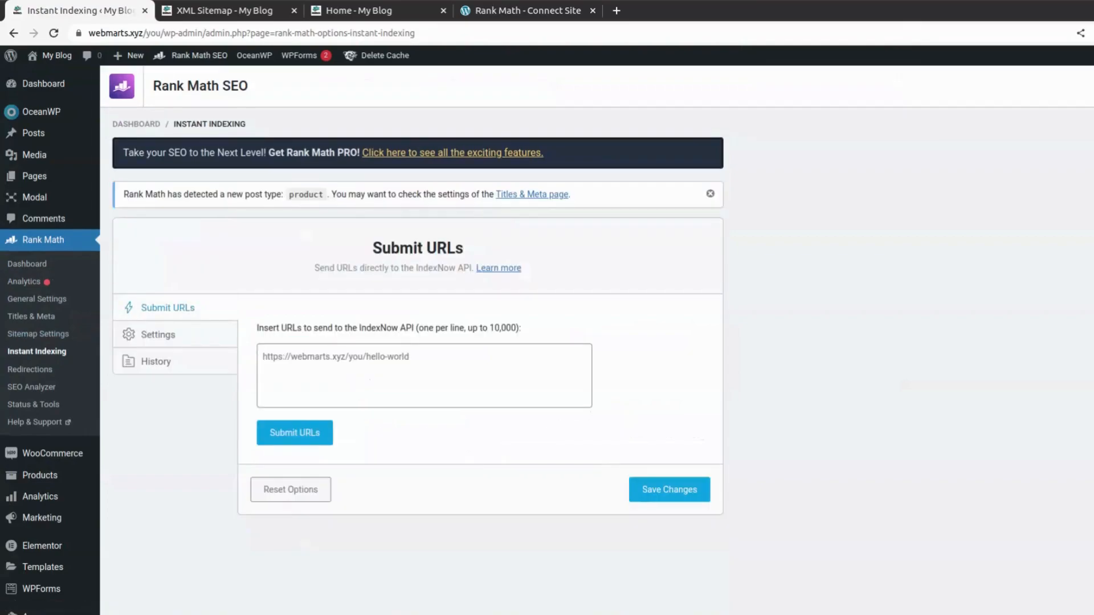
{"action": "scroll", "coordinate": [547, 342], "scroll_direction": "down", "scroll_amount": 2}
{"action": "left_click", "coordinate": [480, 288]}
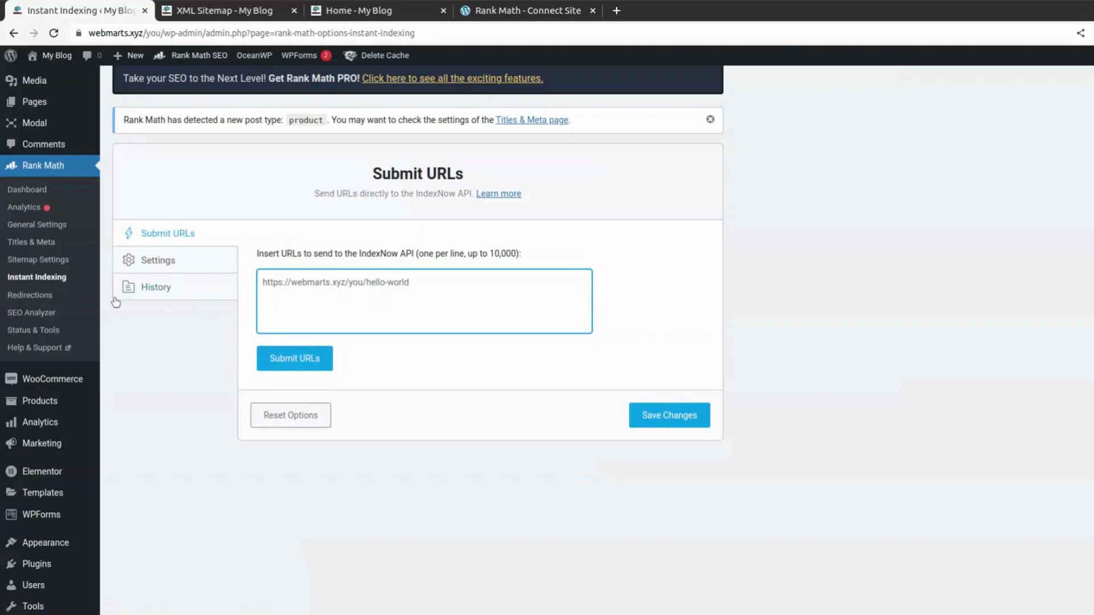
Look through the Redirections and SEO Analyzer pages and the Version Control options of Status & Tools.
{"action": "left_click", "coordinate": [42, 295]}
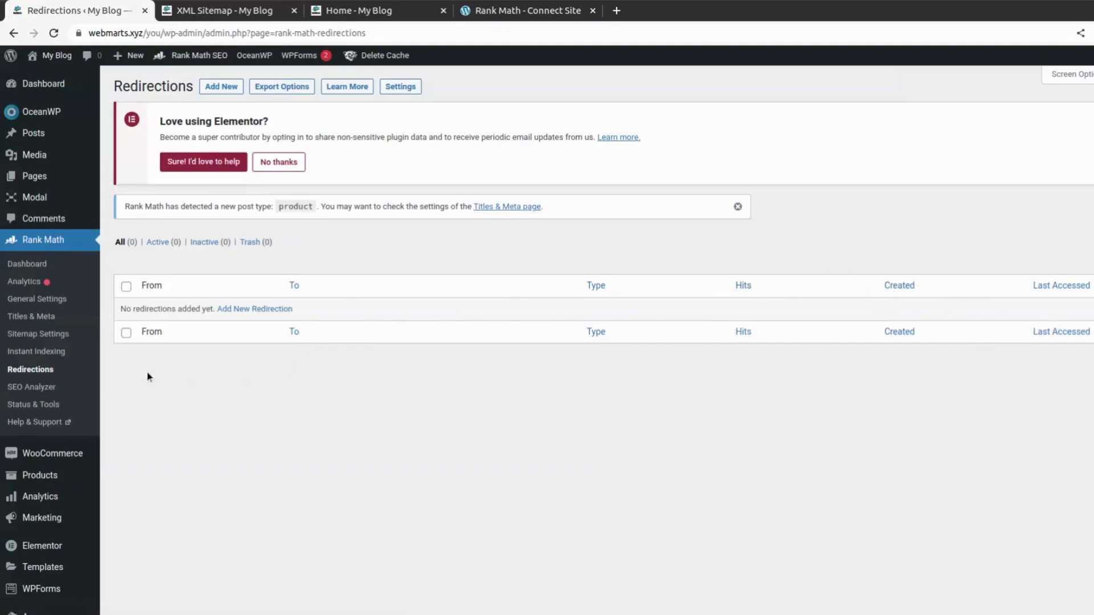
{"action": "left_click", "coordinate": [40, 388]}
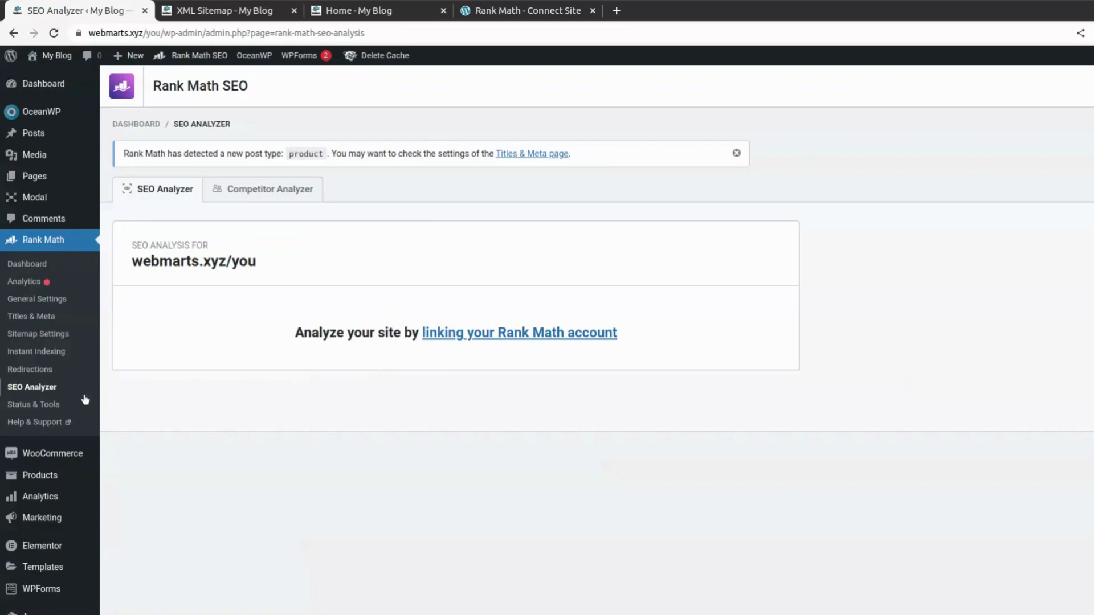
{"action": "left_click", "coordinate": [43, 405]}
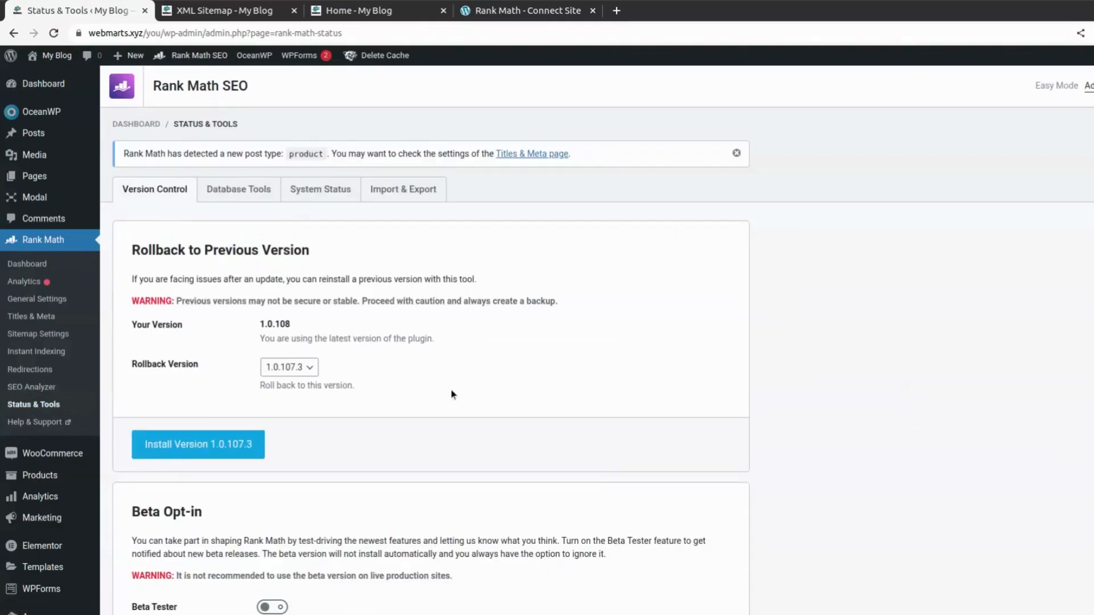
{"action": "scroll", "coordinate": [450, 393], "scroll_direction": "down", "scroll_amount": 6}
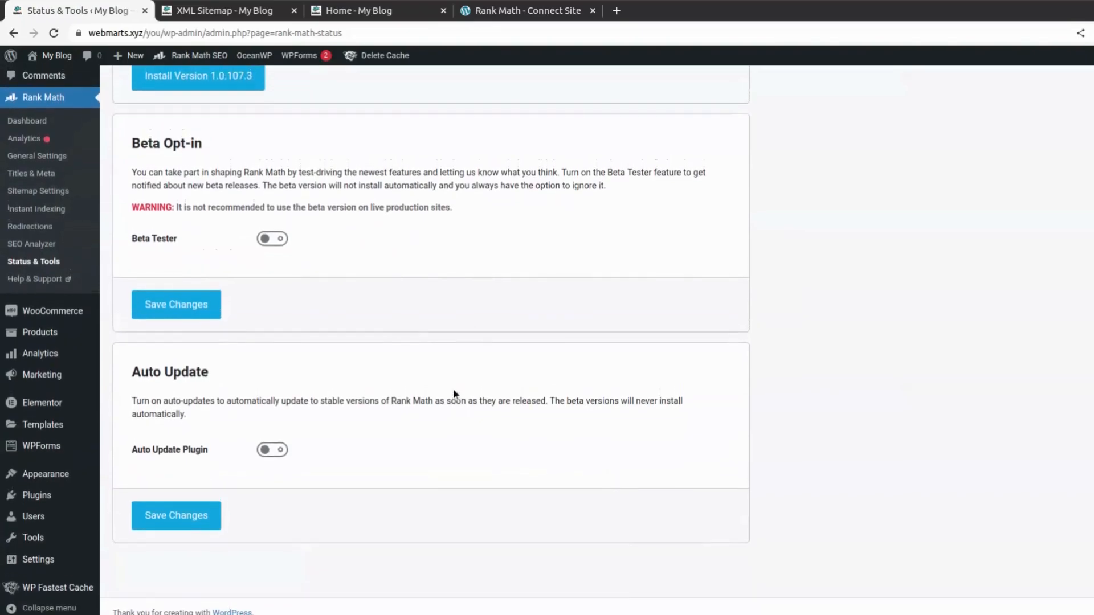
{"action": "scroll", "coordinate": [448, 398], "scroll_direction": "up", "scroll_amount": 2}
{"action": "scroll", "coordinate": [448, 403], "scroll_direction": "up", "scroll_amount": 5}
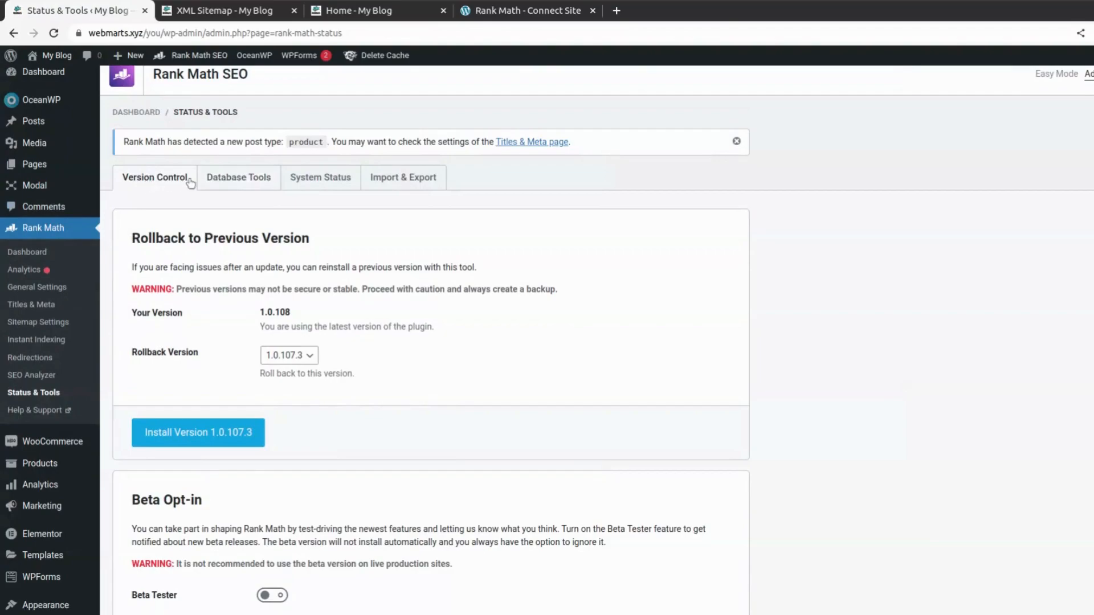
Examine the Database Tools of Status & Tools and view the System Status information.
{"action": "left_click", "coordinate": [244, 186]}
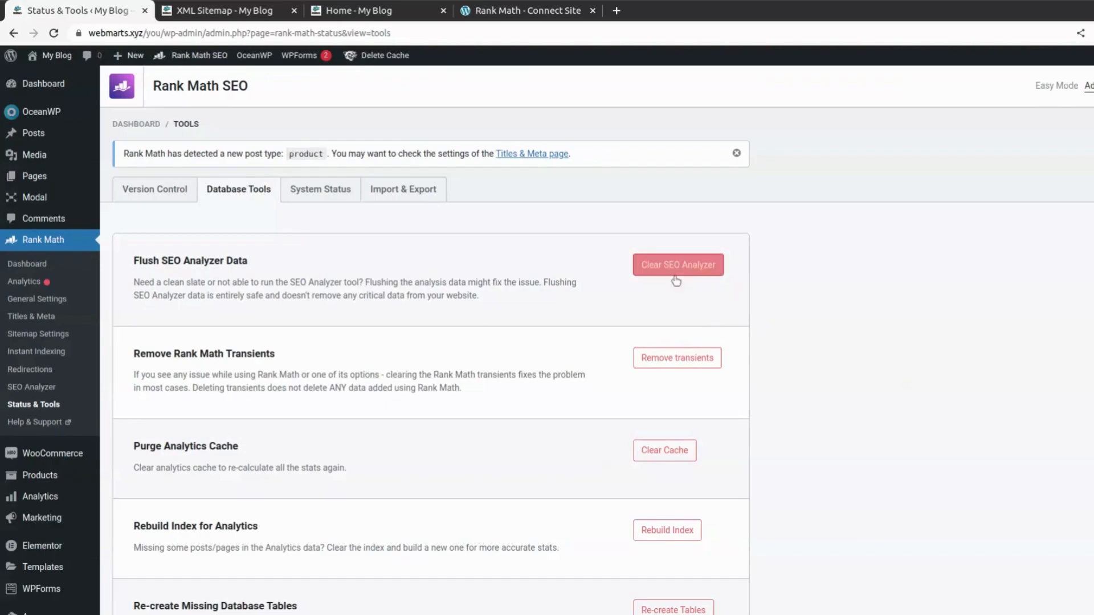
{"action": "scroll", "coordinate": [820, 411], "scroll_direction": "down", "scroll_amount": 7}
{"action": "scroll", "coordinate": [820, 412], "scroll_direction": "up", "scroll_amount": 2}
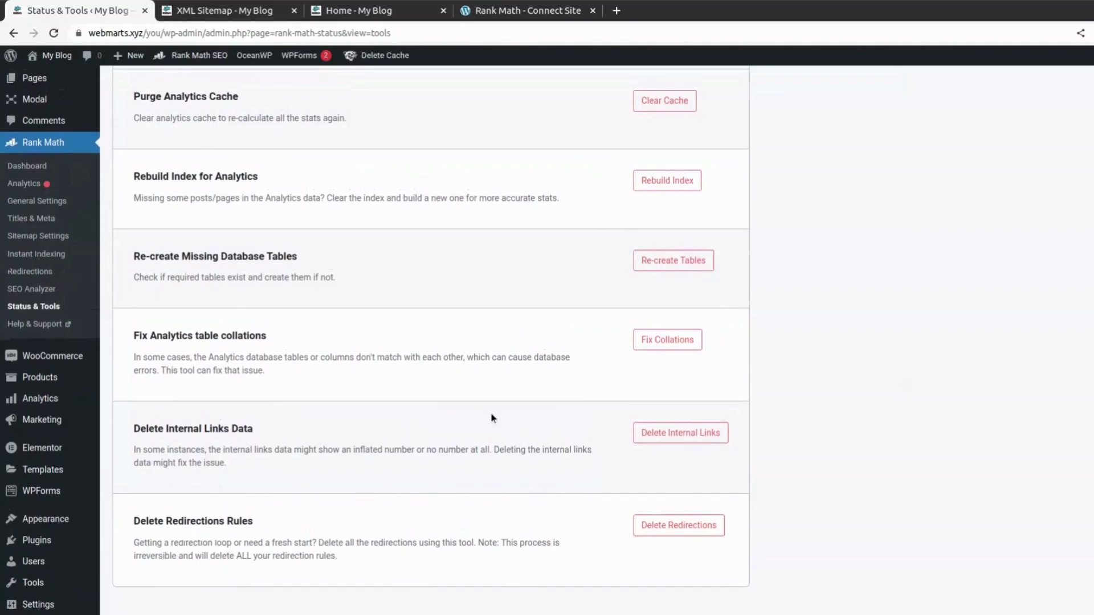
{"action": "scroll", "coordinate": [490, 418], "scroll_direction": "up", "scroll_amount": 6}
{"action": "left_click", "coordinate": [323, 205]}
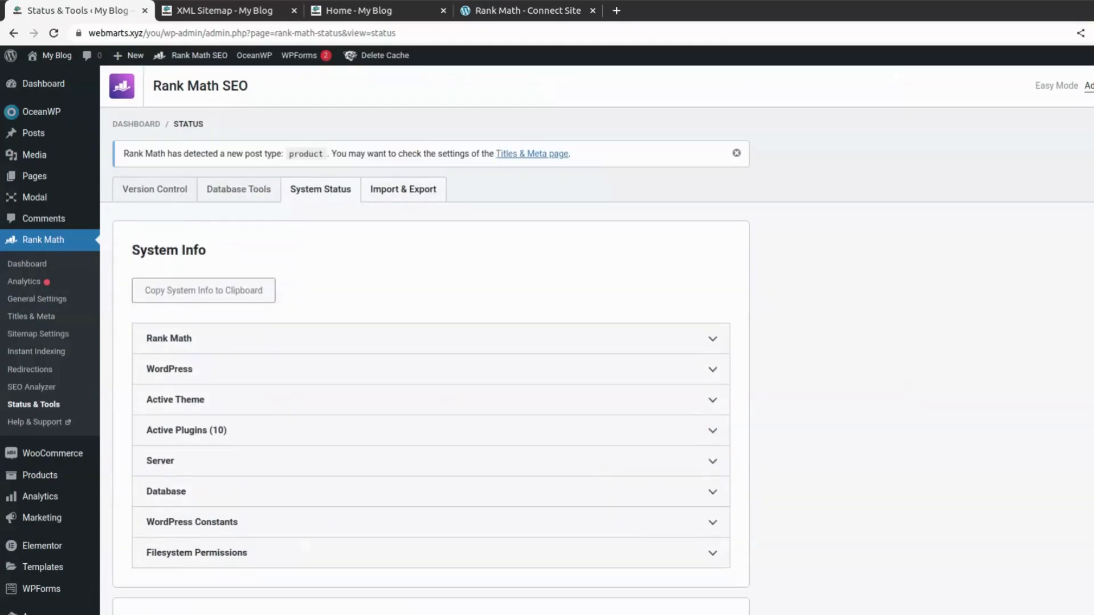
Review the Import & Export options, and look at the plugin's online Help & Support articles before returning to Status & Tools.
{"action": "left_click", "coordinate": [410, 196]}
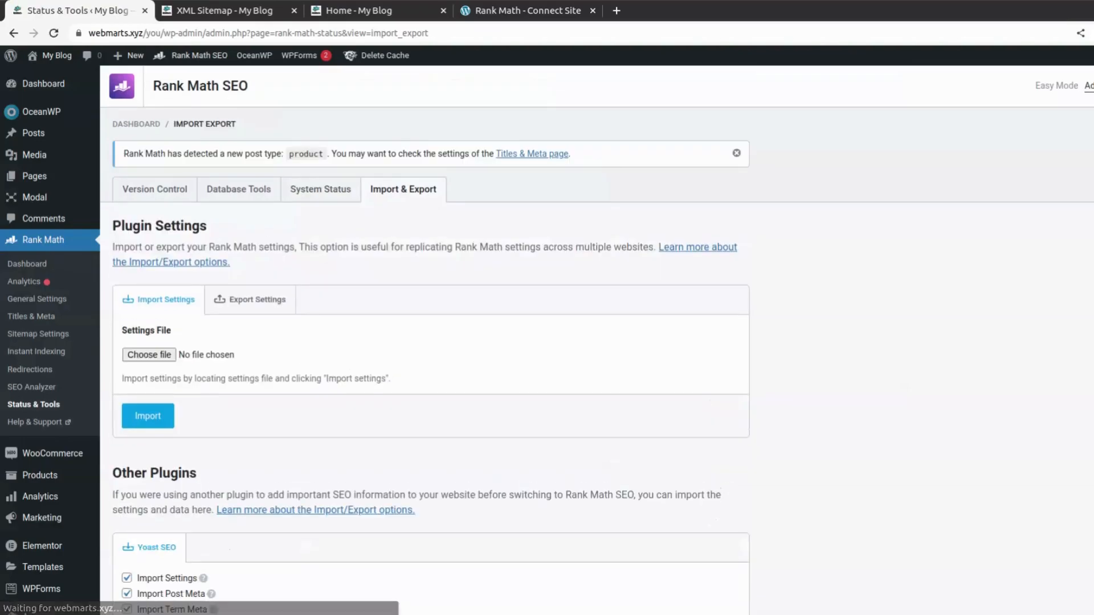
{"action": "scroll", "coordinate": [459, 373], "scroll_direction": "down", "scroll_amount": 1}
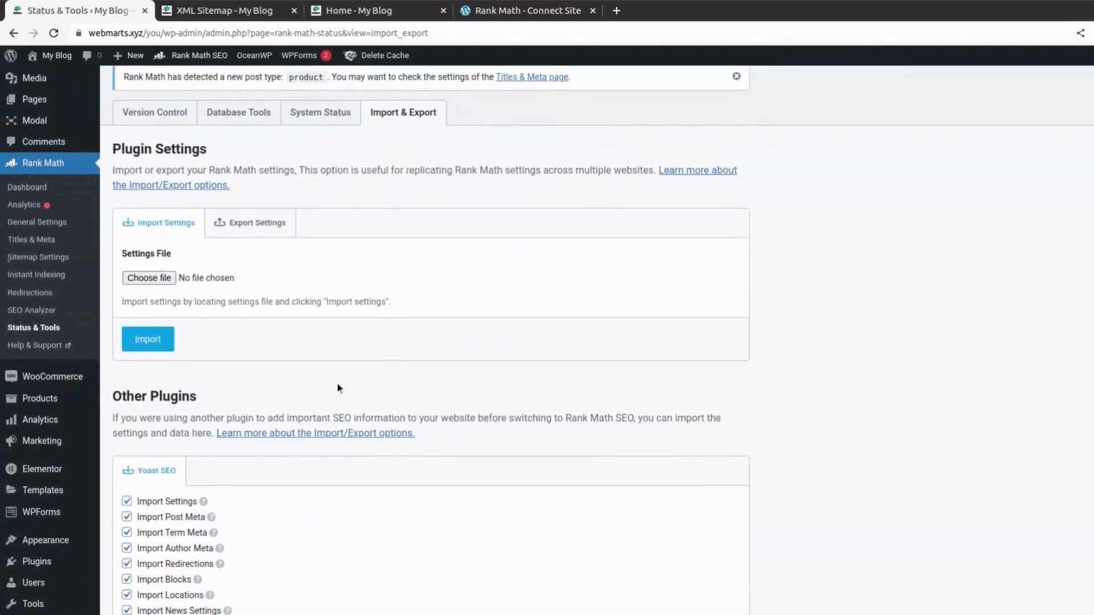
{"action": "scroll", "coordinate": [325, 379], "scroll_direction": "down", "scroll_amount": 4}
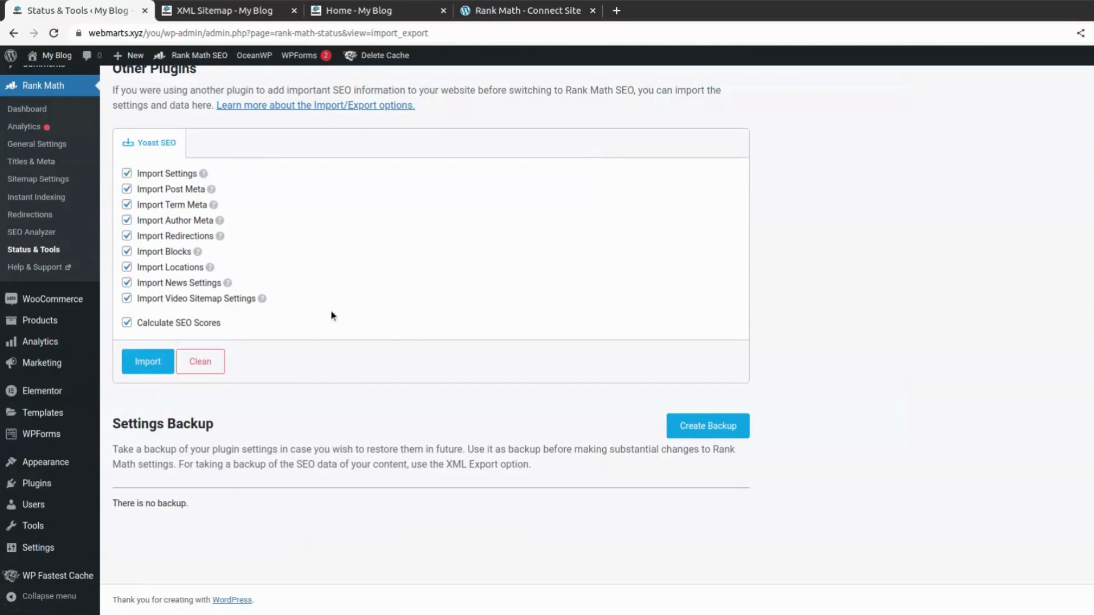
{"action": "scroll", "coordinate": [333, 315], "scroll_direction": "up", "scroll_amount": 7}
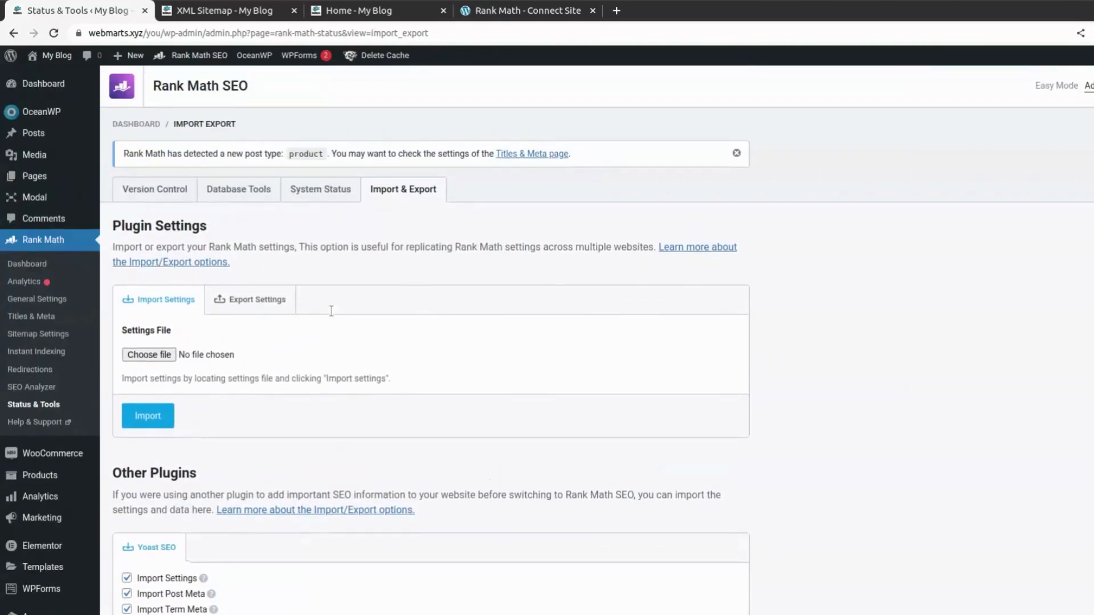
{"action": "left_click", "coordinate": [40, 416]}
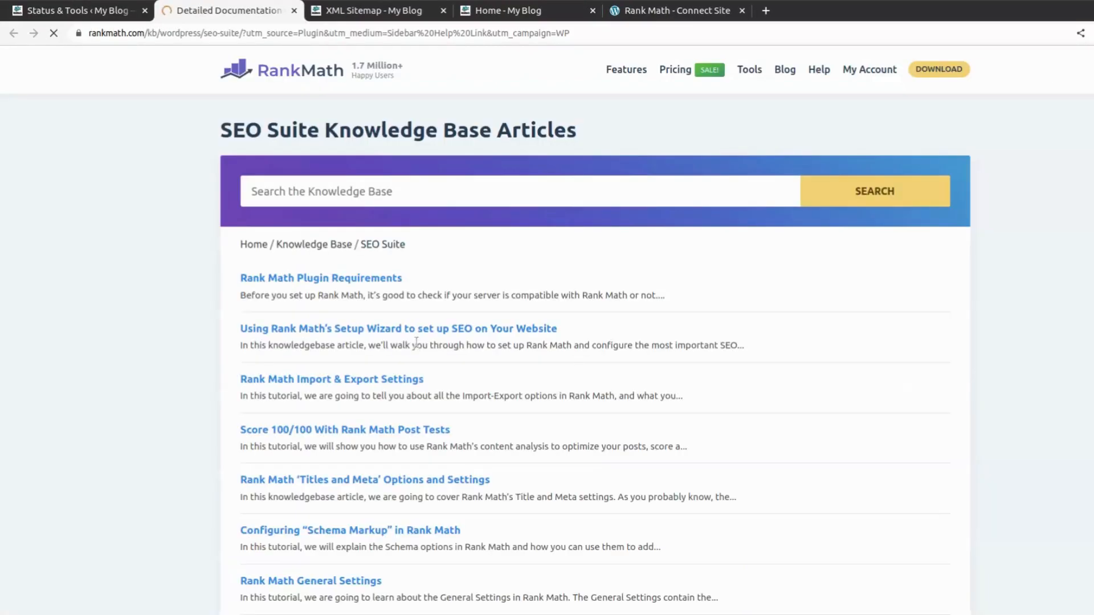
{"action": "left_click", "coordinate": [96, 10]}
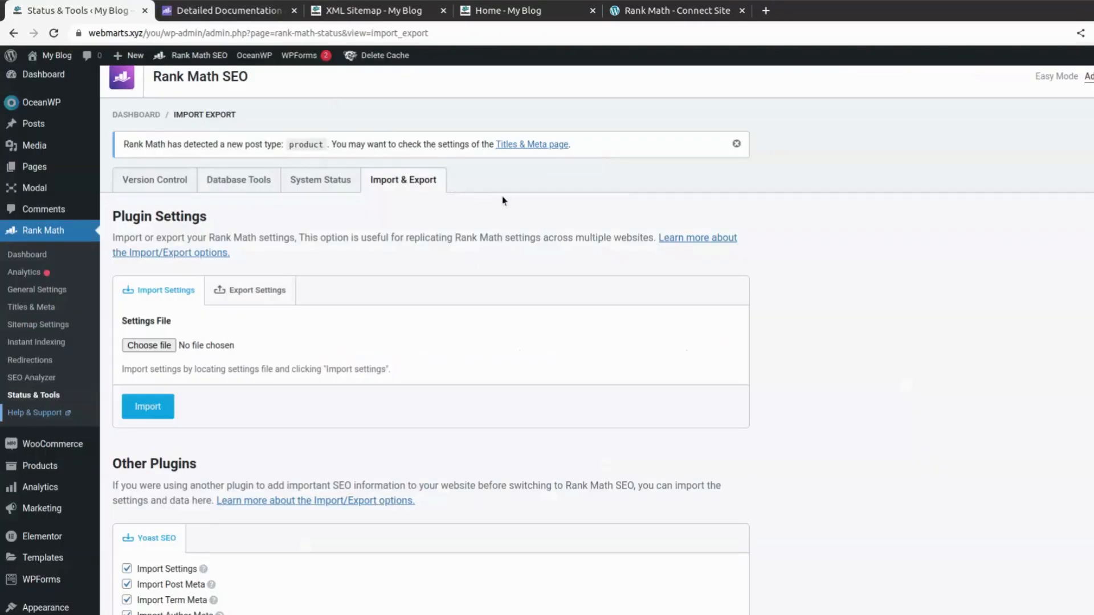